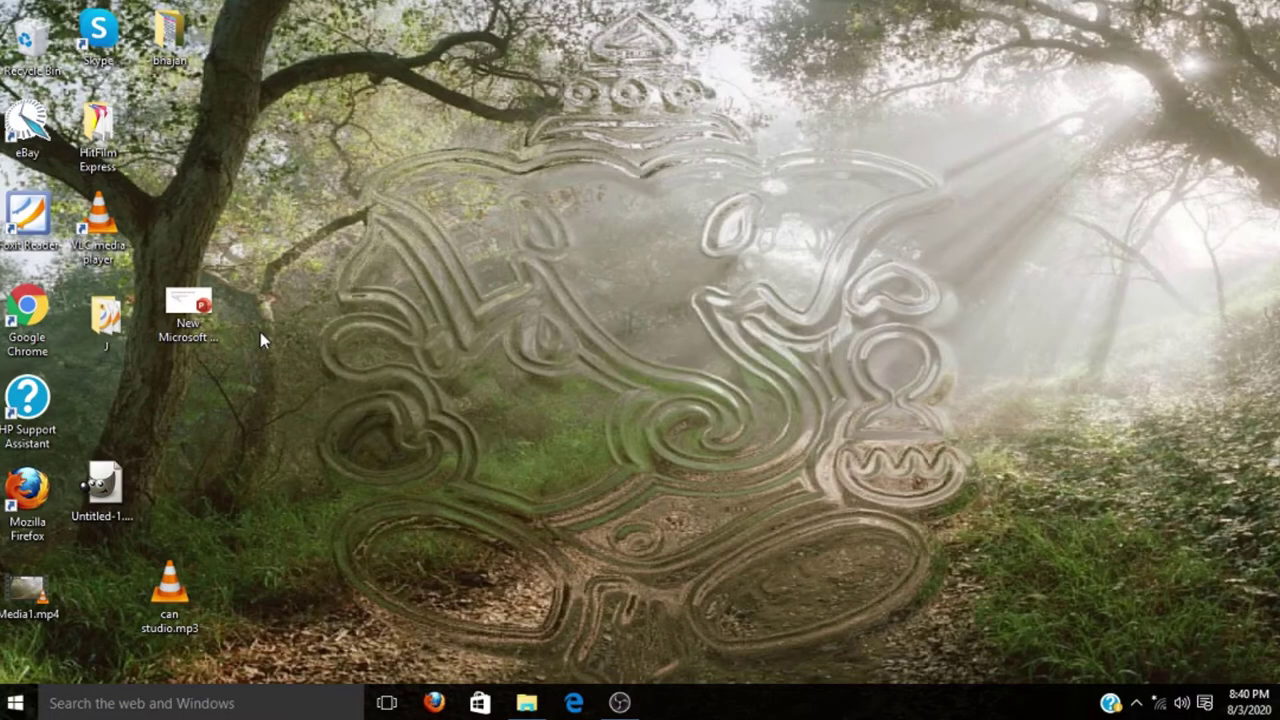
# Step: Open New Microsoft PowerPoint Presentation.pptx from the desktop
pyautogui.doubleClick(190, 303)
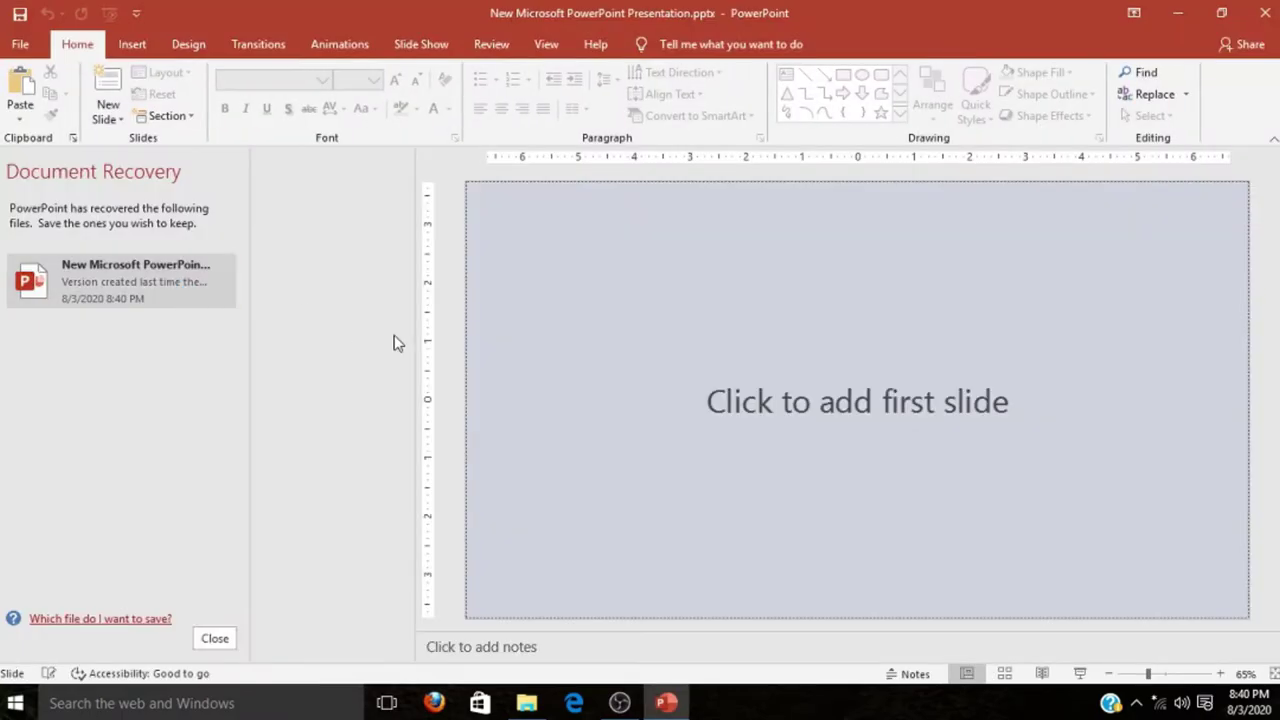
# Step: Add a first slide, close Document Recovery, and delete the title and subtitle placeholders
pyautogui.click(591, 374)
pyautogui.click(209, 638)
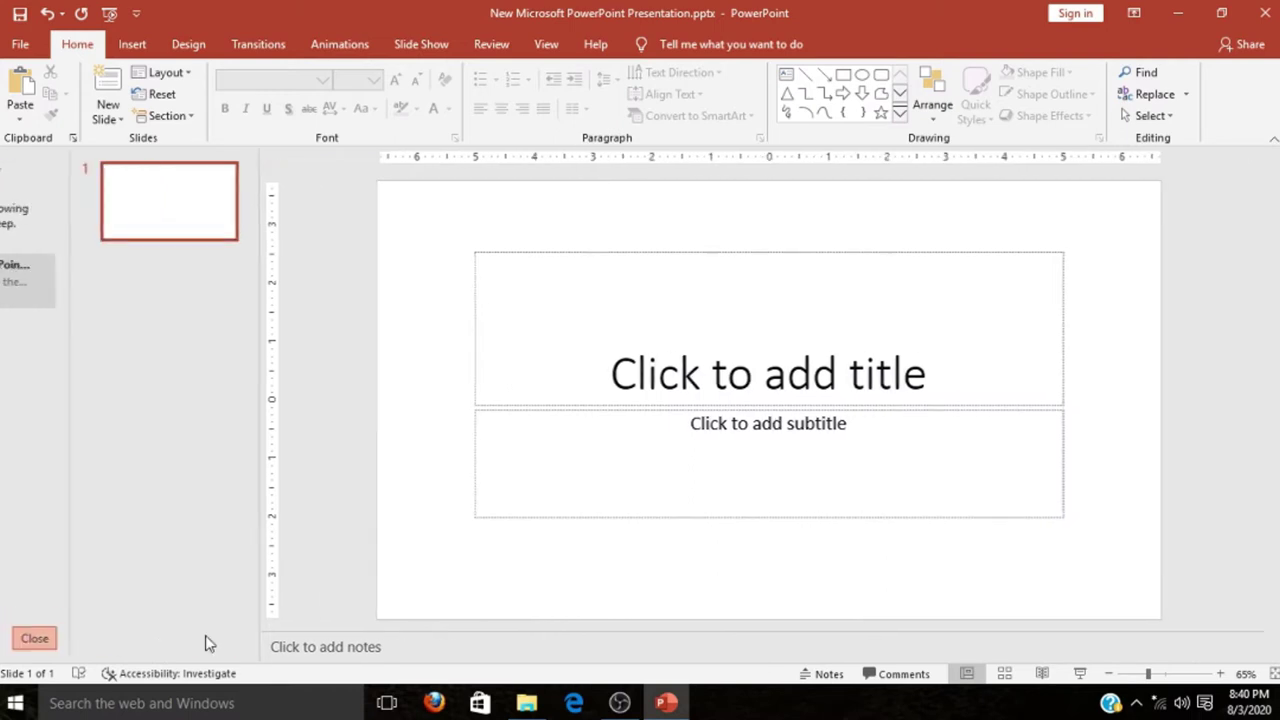
pyautogui.click(515, 250)
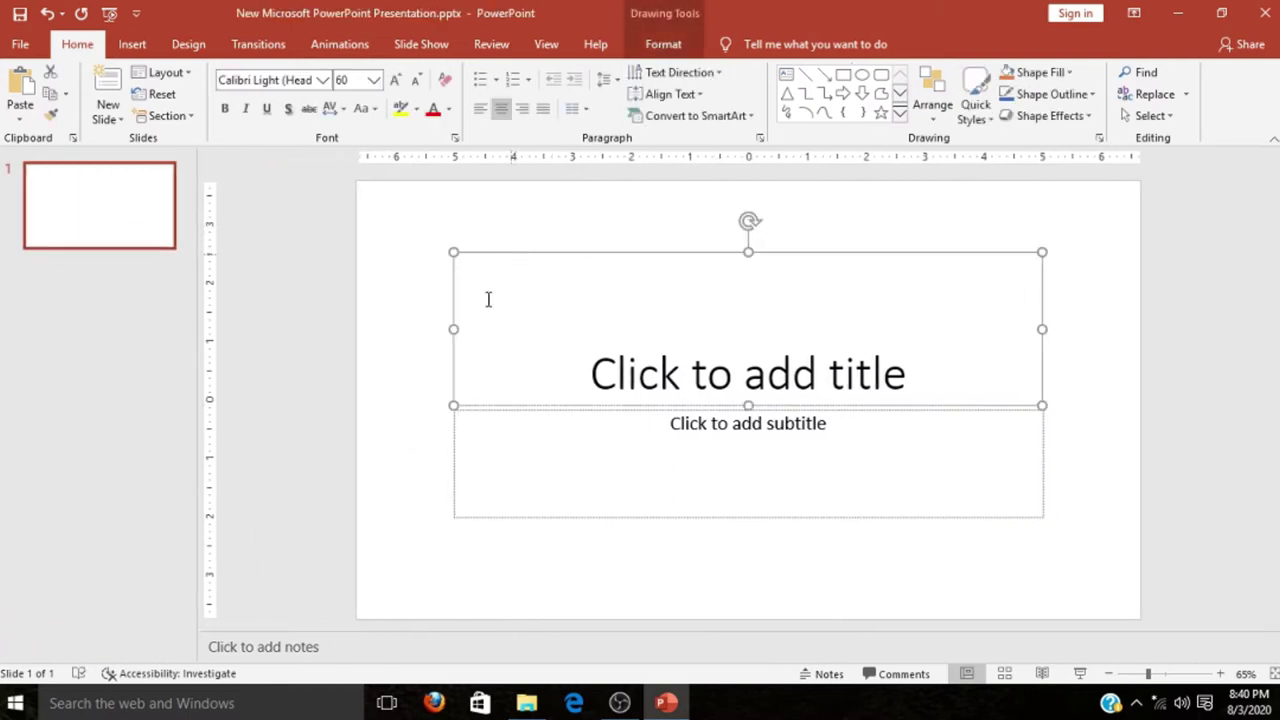
pyautogui.keyDown('shift'); pyautogui.click(457, 444); pyautogui.keyUp('shift')
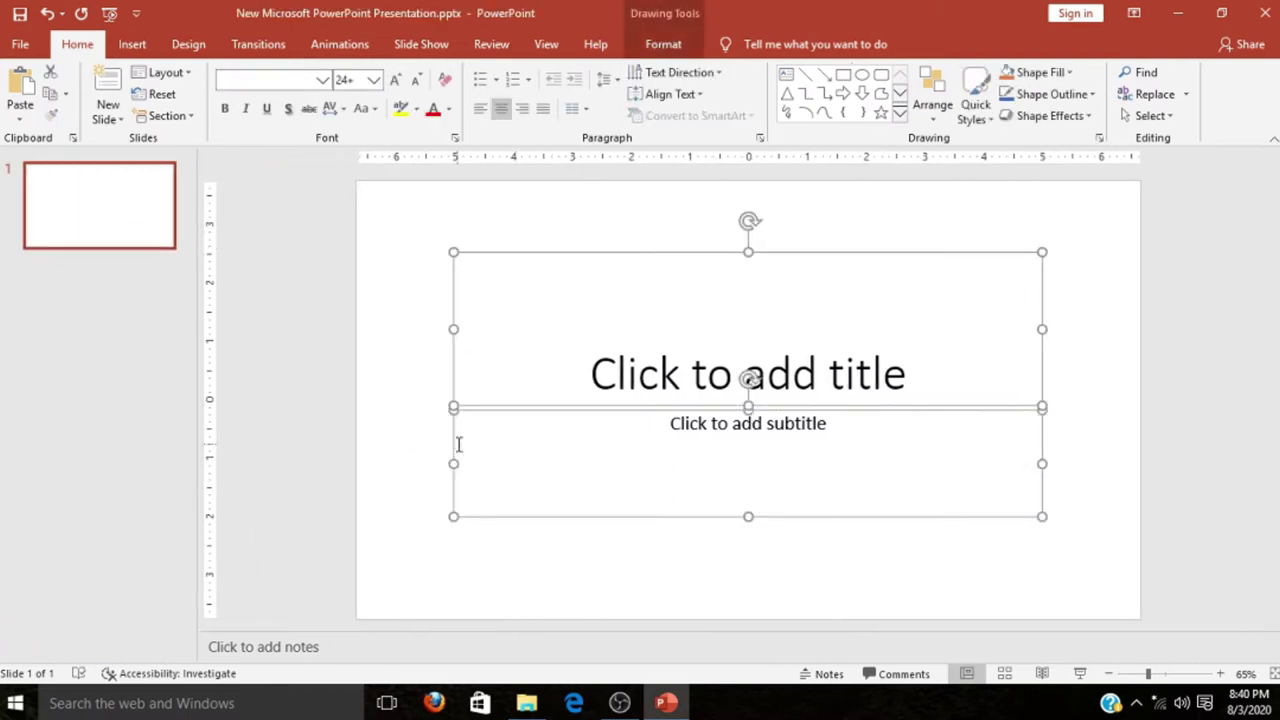
pyautogui.press('Delete')
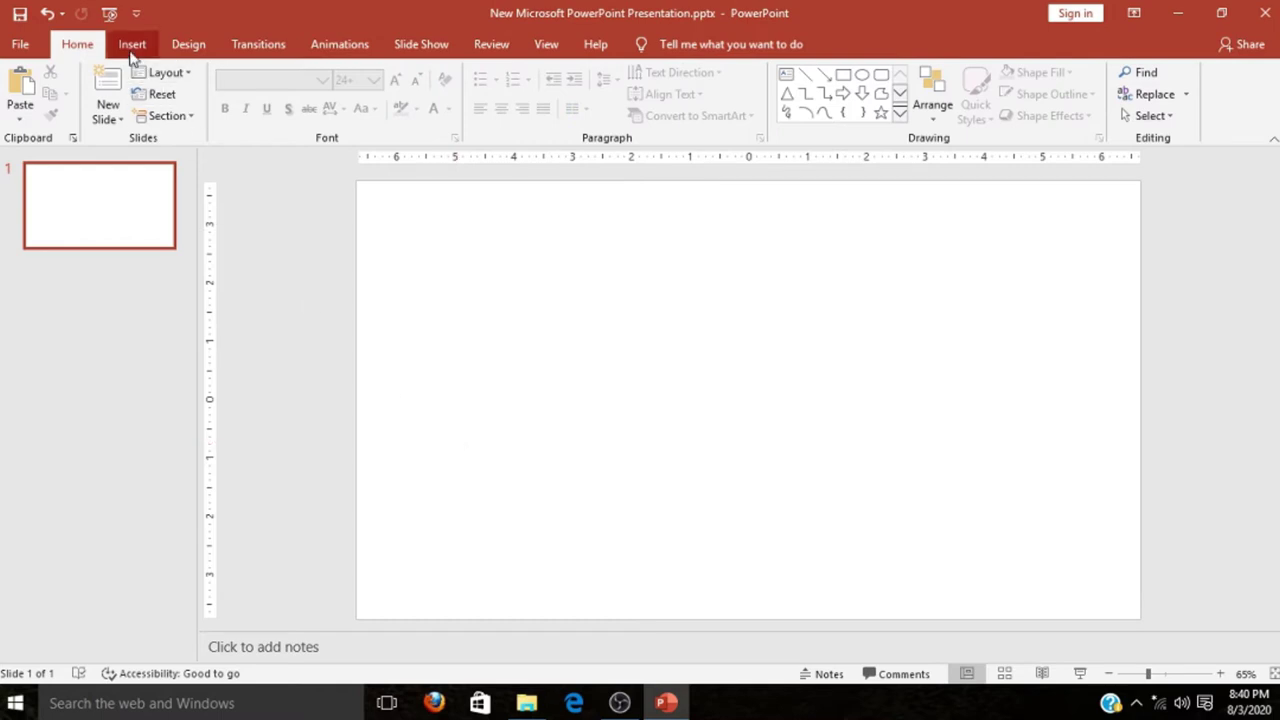
pyautogui.click(131, 48)
# Step: Draw a square, a triangle and a circle across the top of the slide
pyautogui.click(290, 112)
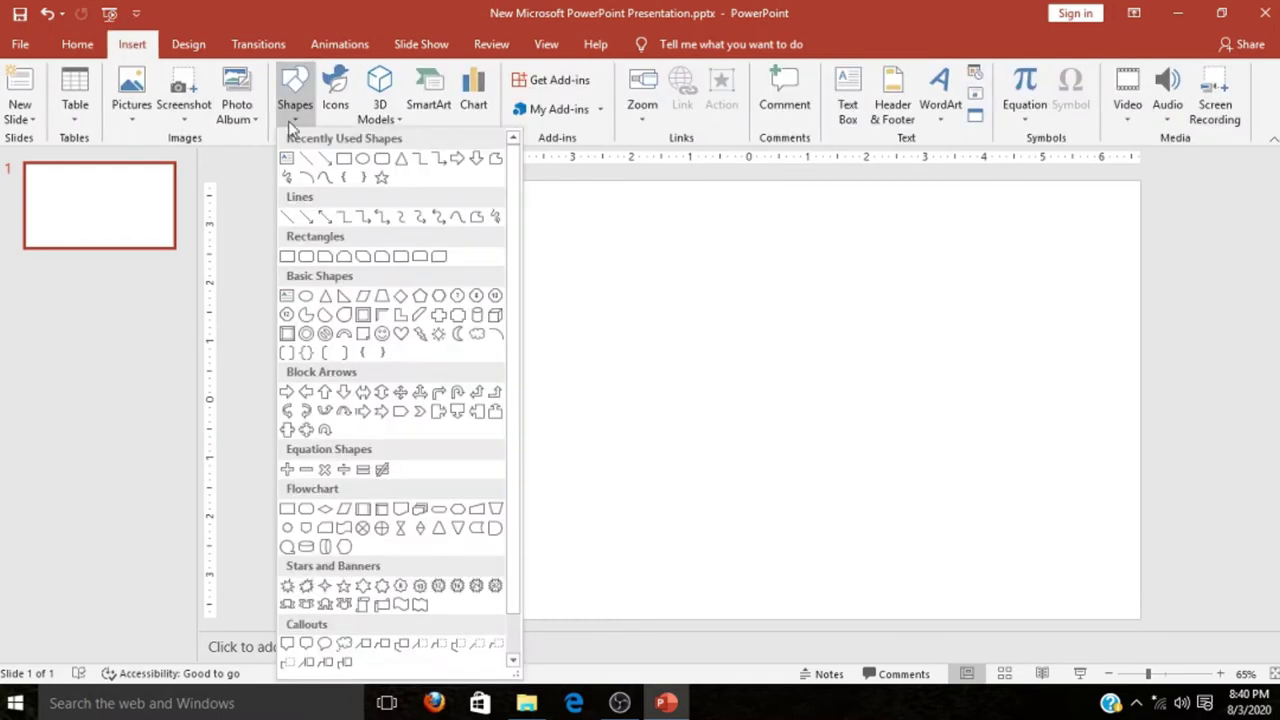
pyautogui.click(342, 164)
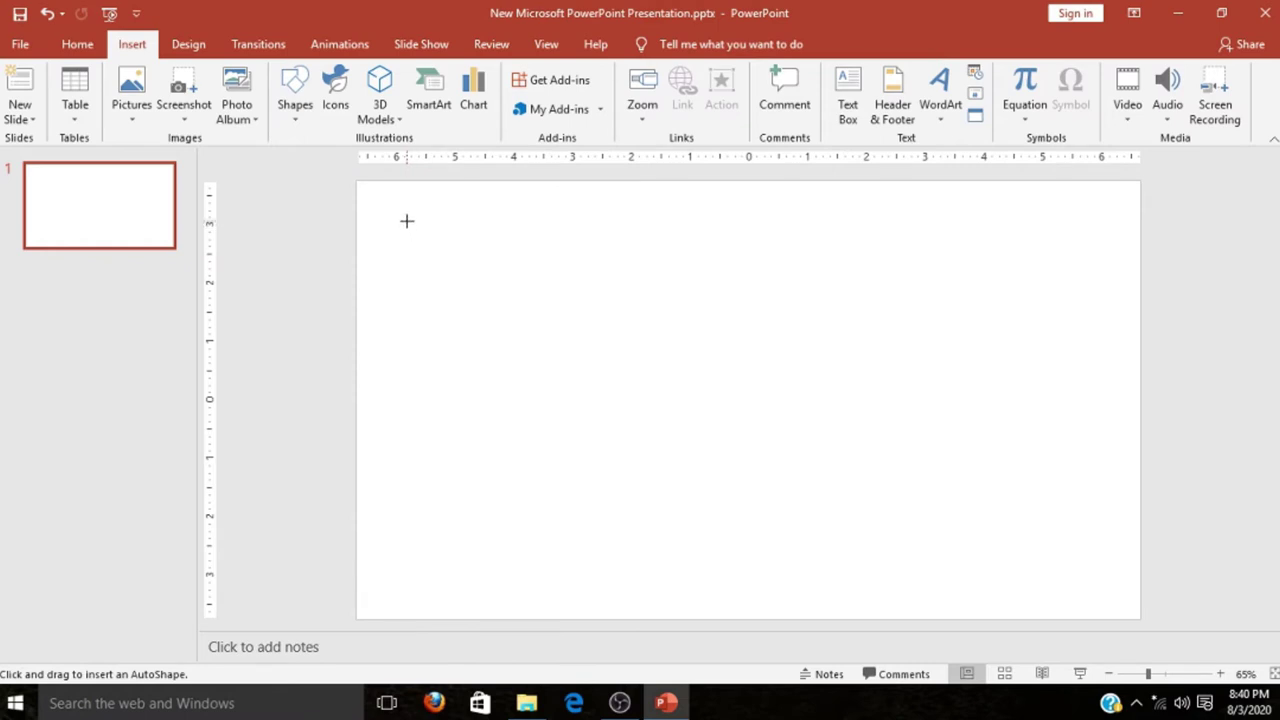
pyautogui.moveTo(406, 220); pyautogui.dragTo(489, 294)
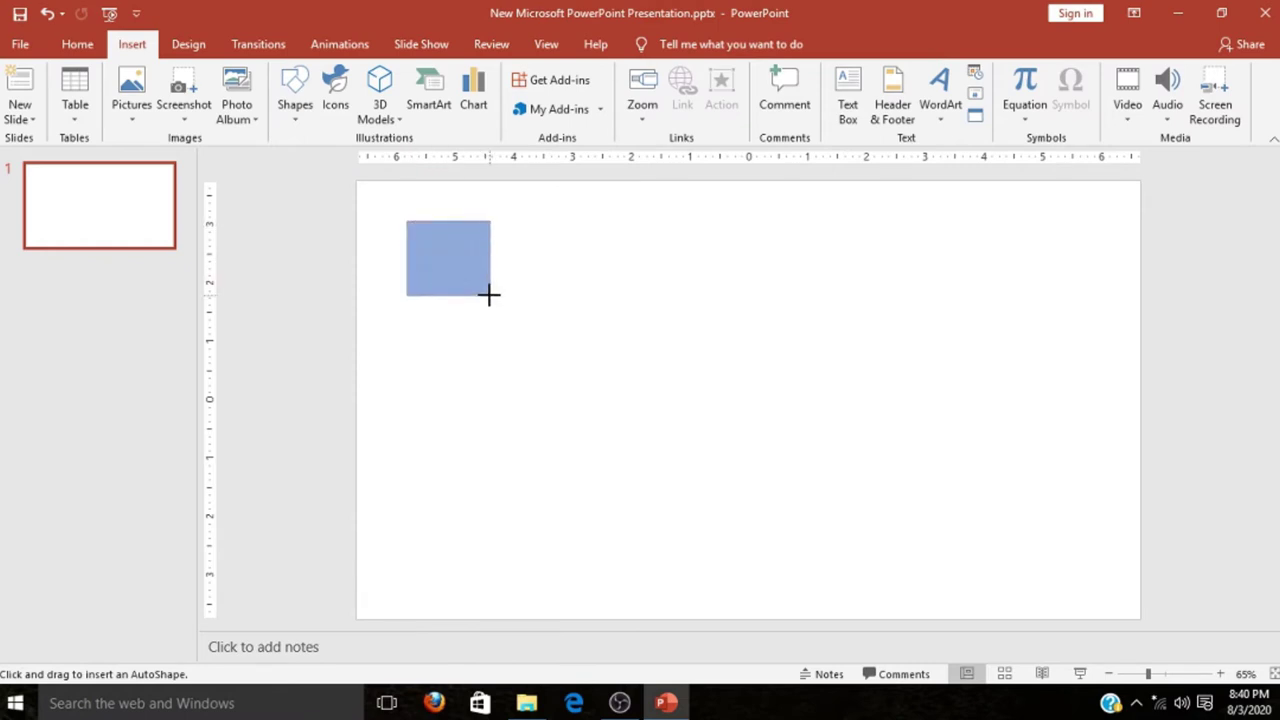
pyautogui.moveTo(489, 294); pyautogui.dragTo(490, 296)
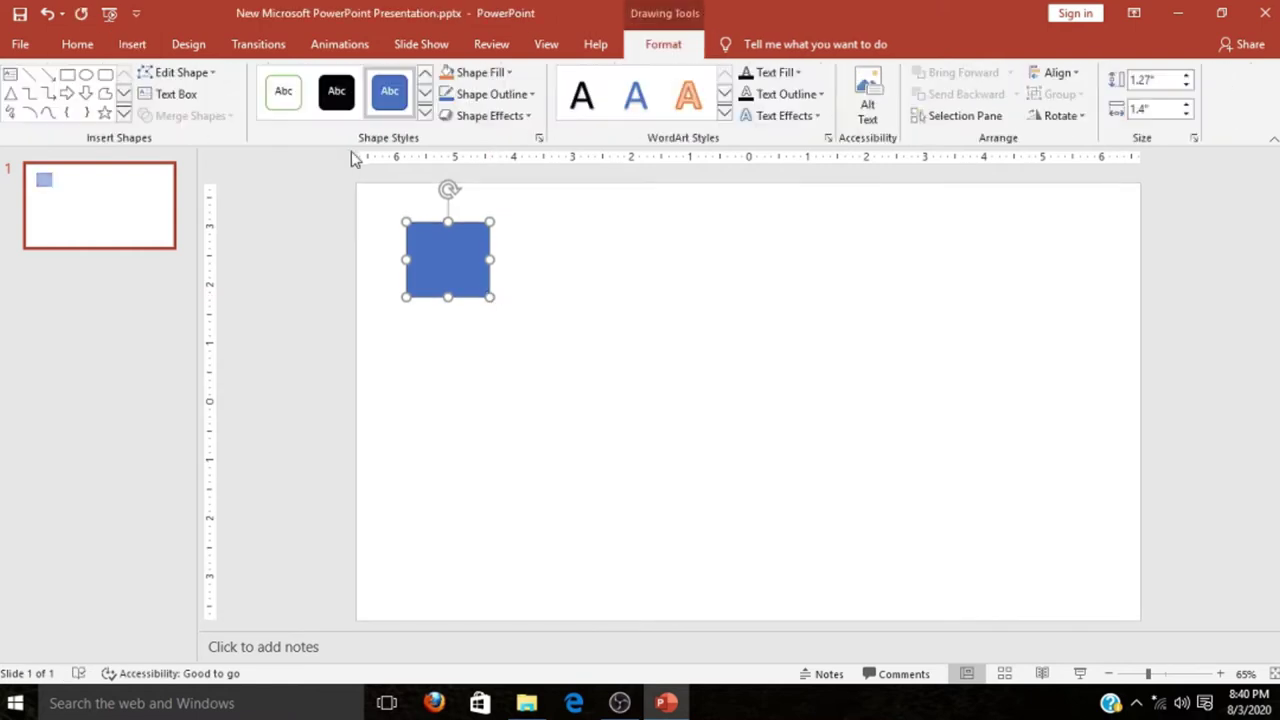
pyautogui.click(140, 47)
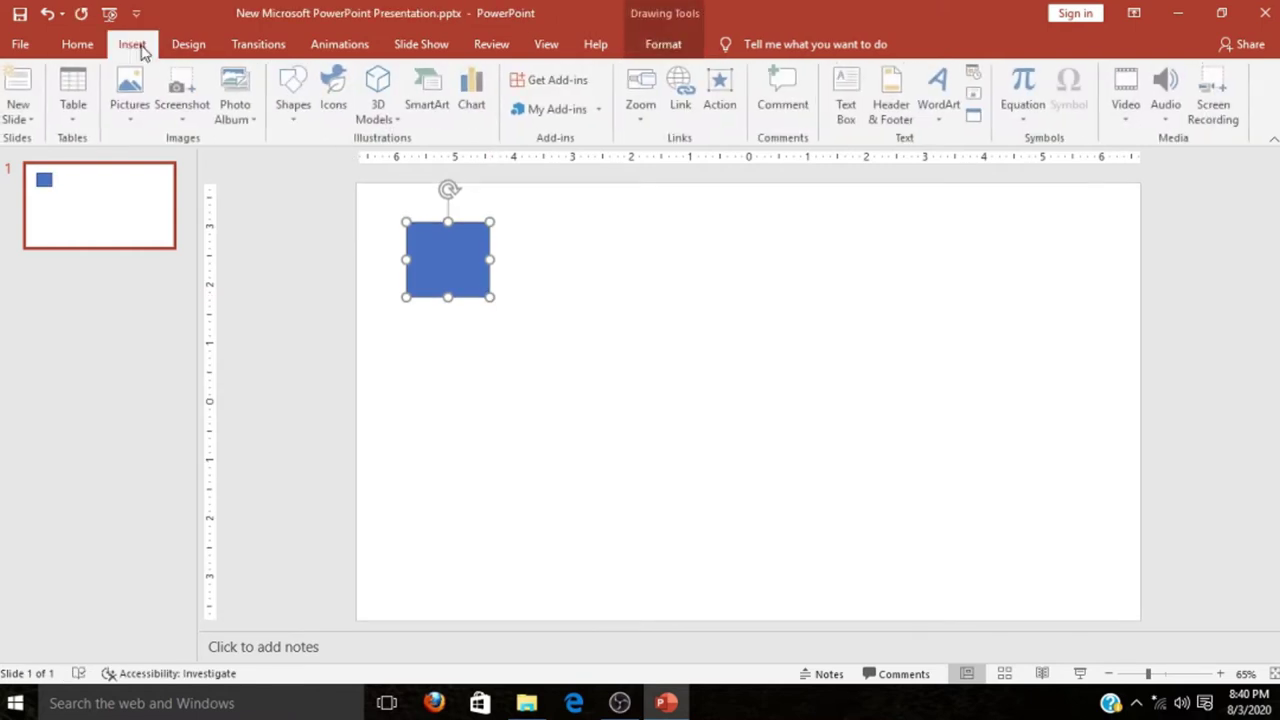
pyautogui.click(295, 118)
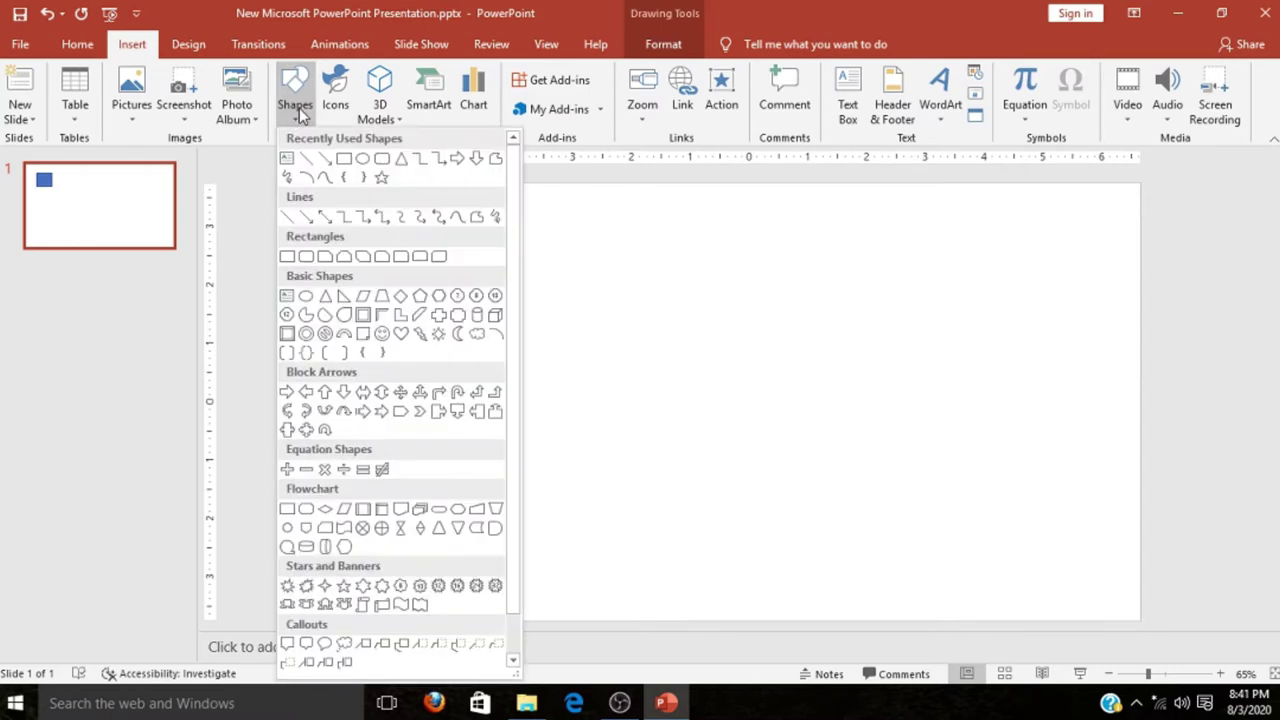
pyautogui.click(403, 166)
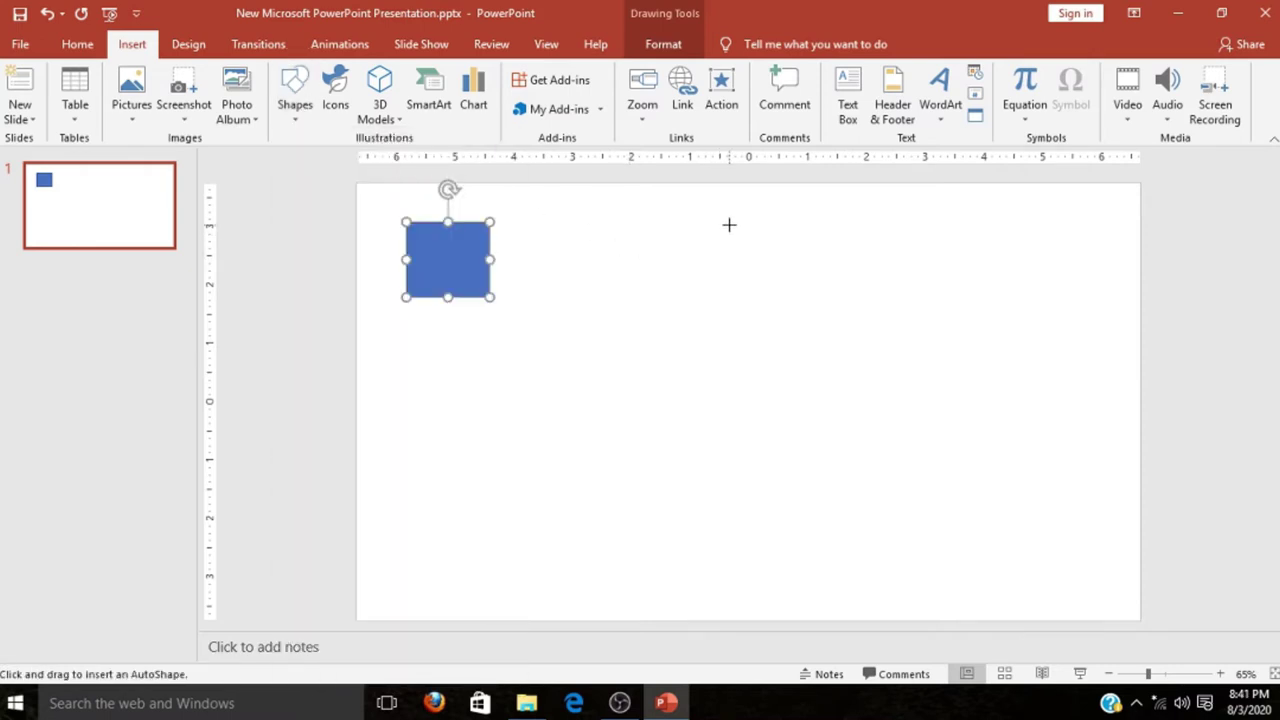
pyautogui.moveTo(729, 225)
pyautogui.mouseDown()
pyautogui.moveTo(823, 306)
pyautogui.moveTo(711, 256)
pyautogui.mouseUp()
pyautogui.click(136, 46)
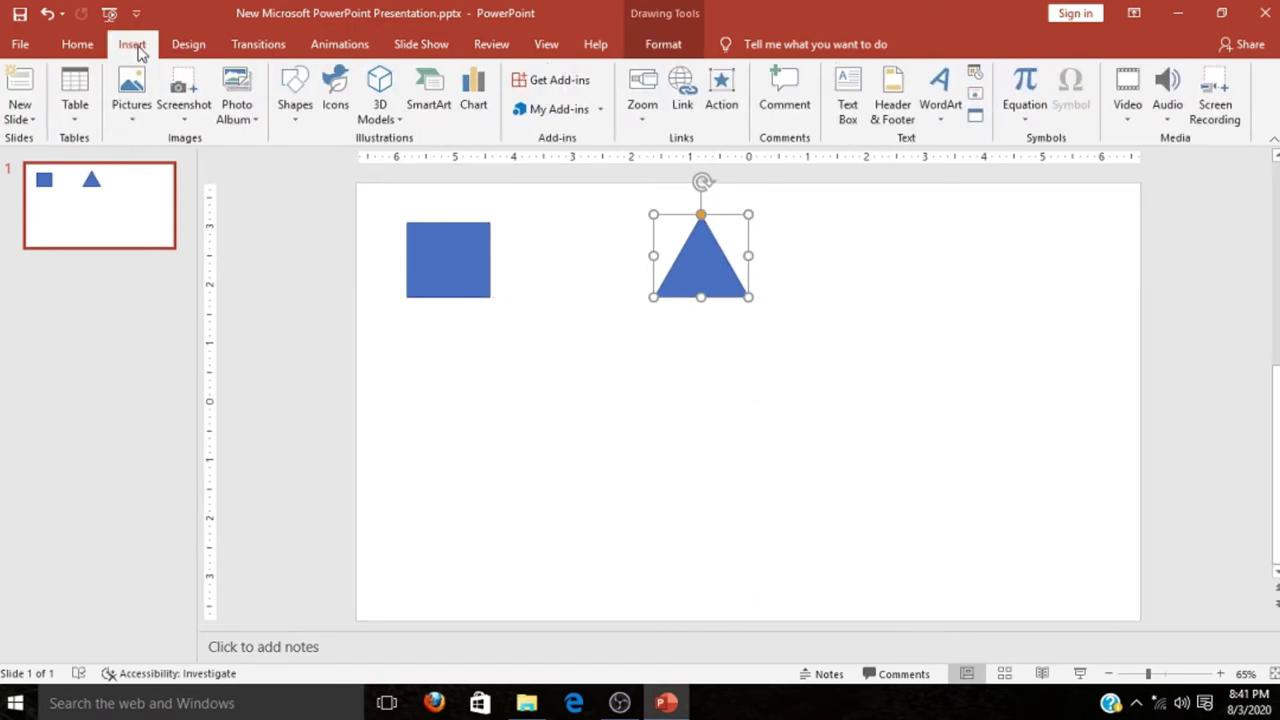
pyautogui.click(295, 95)
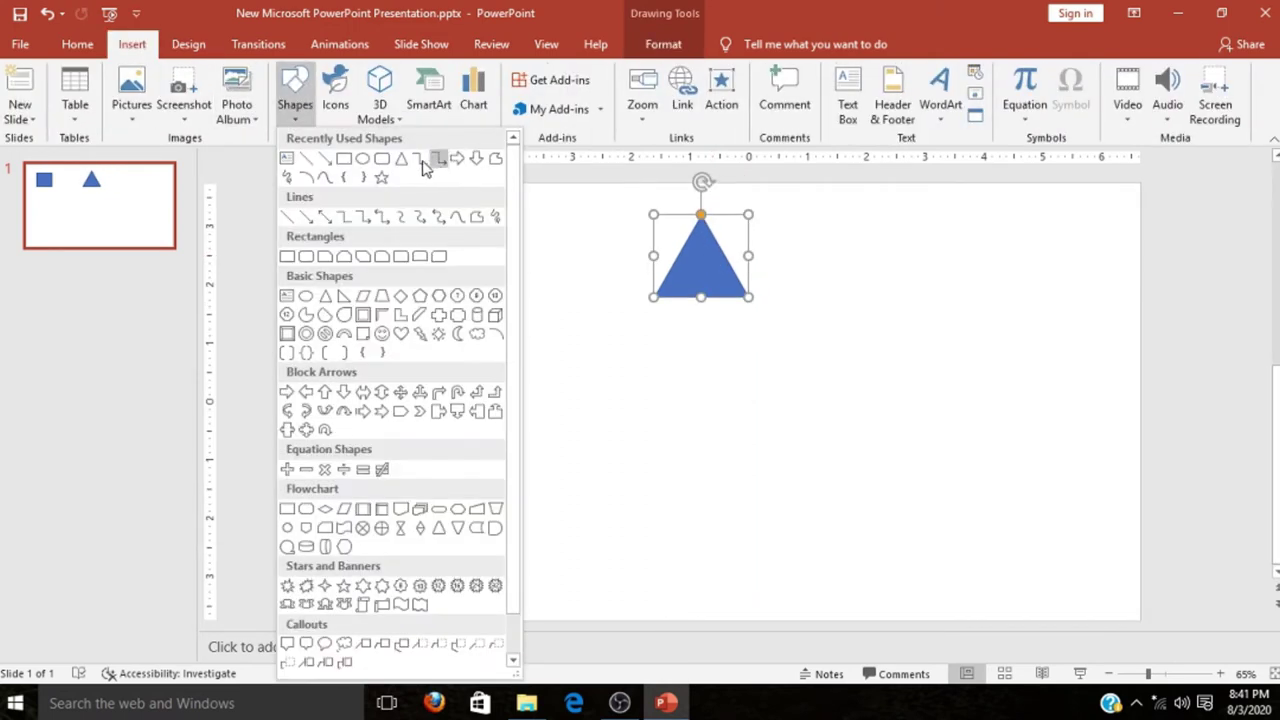
pyautogui.click(364, 160)
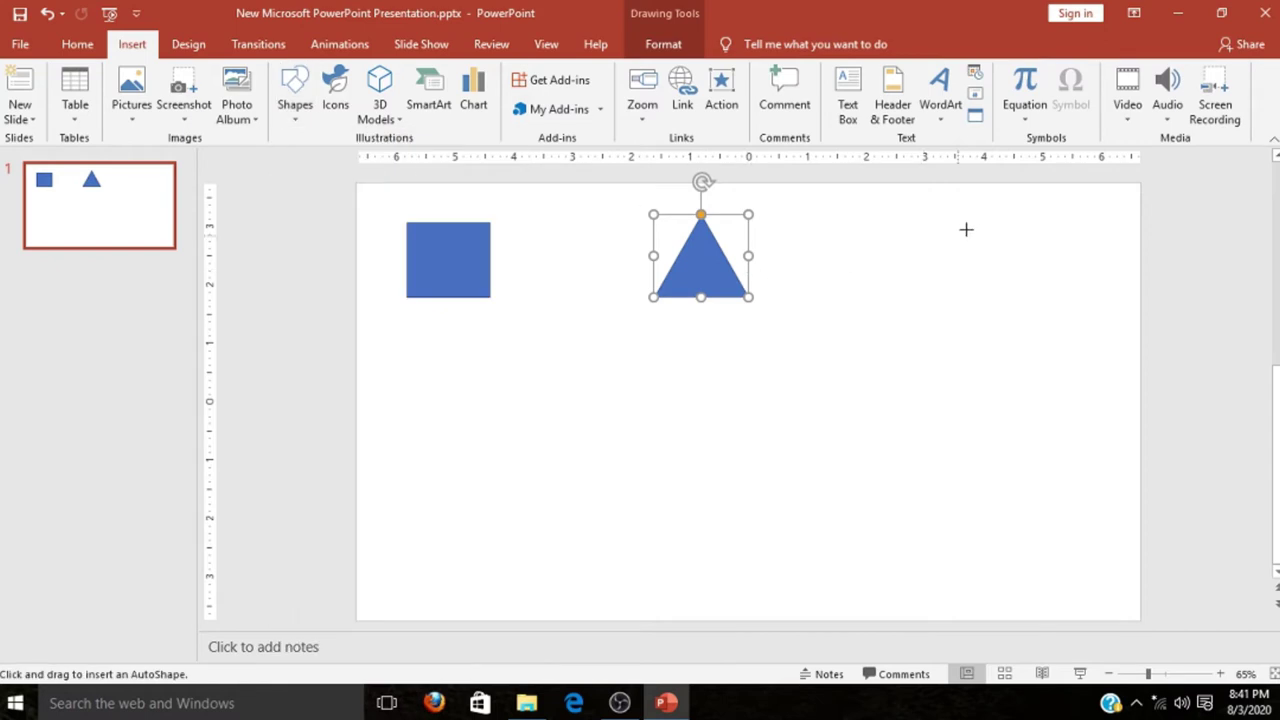
pyautogui.moveTo(969, 224)
pyautogui.mouseDown()
pyautogui.moveTo(1041, 301)
pyautogui.moveTo(991, 265)
pyautogui.mouseUp()
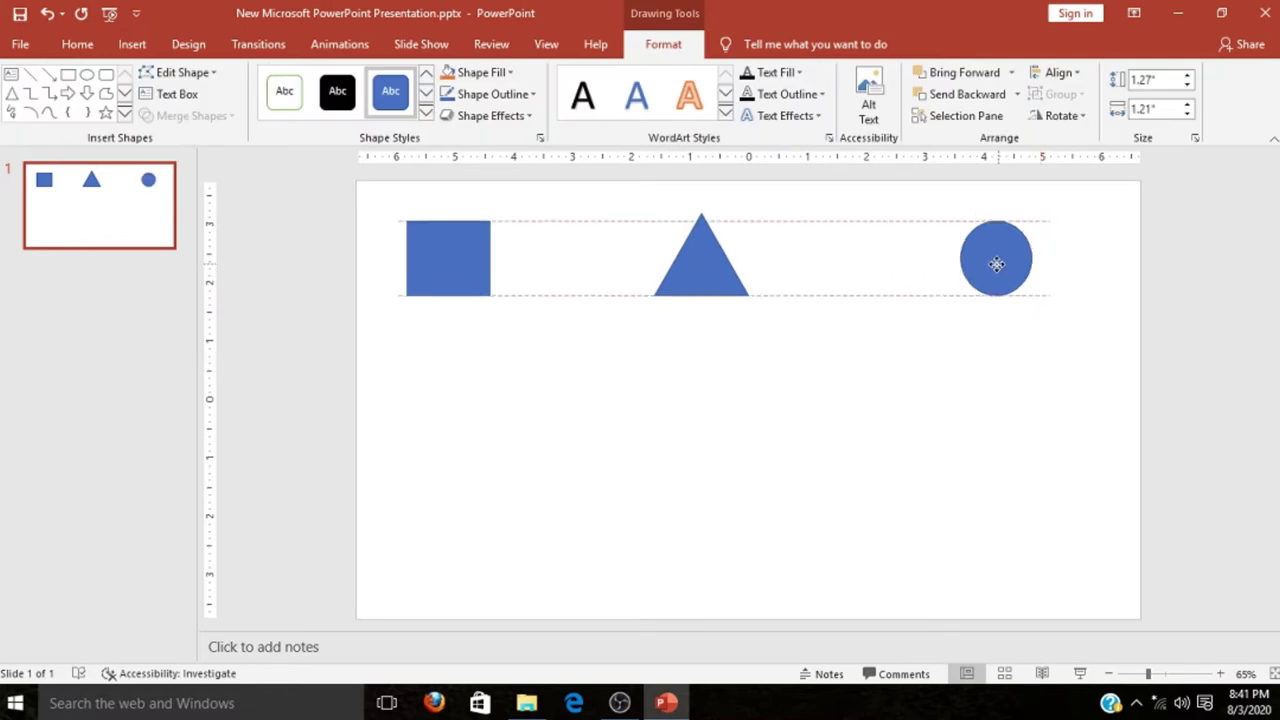
# Step: Shift the triangle and circle so the three shapes sit evenly spaced in a row
pyautogui.click(703, 272)
pyautogui.moveTo(703, 272)
pyautogui.mouseDown()
pyautogui.moveTo(755, 267)
pyautogui.moveTo(742, 269)
pyautogui.mouseUp()
pyautogui.click(972, 262)
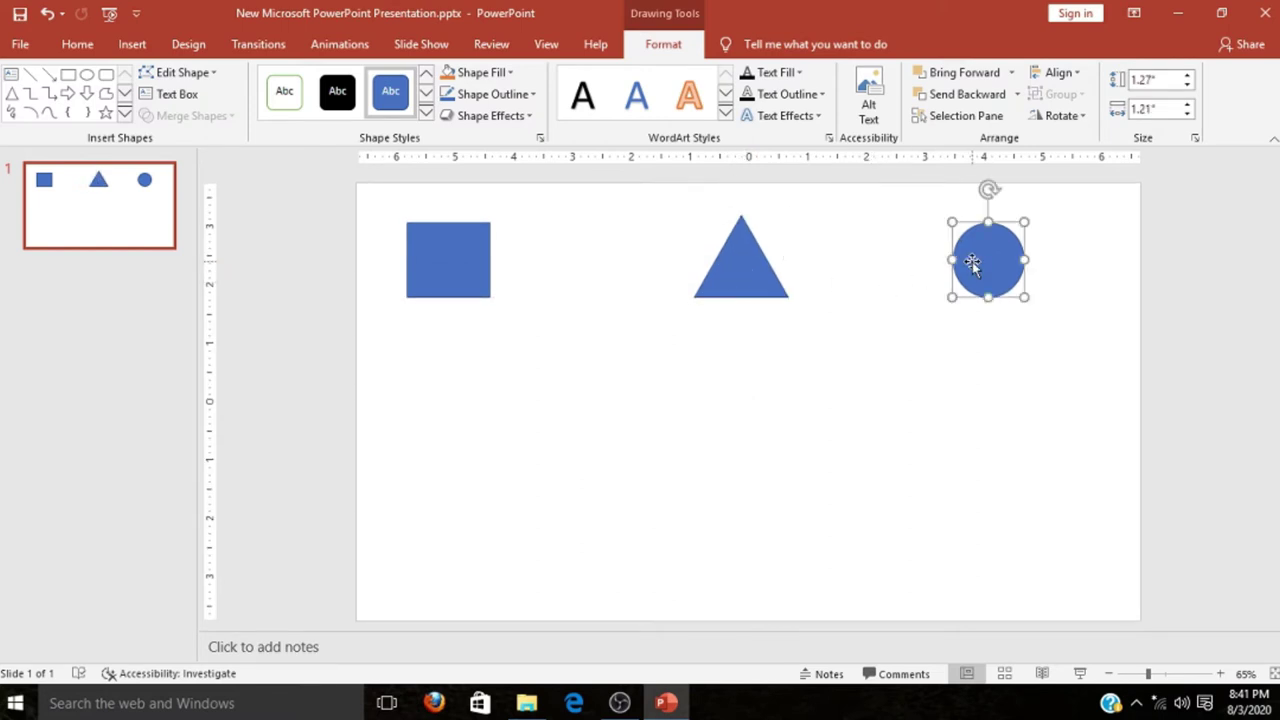
pyautogui.press('Right')
pyautogui.press('Right')
pyautogui.press('Right')
pyautogui.press('Right')
pyautogui.press('Right')
pyautogui.press('Right')
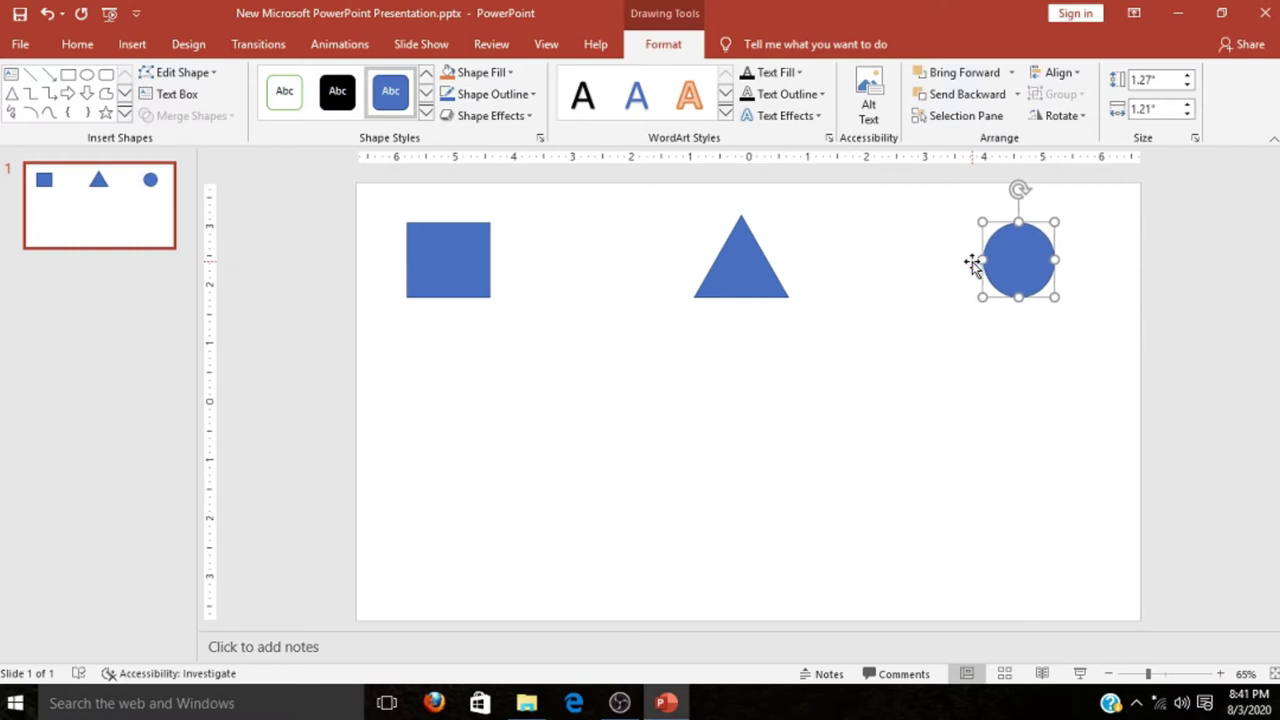
pyautogui.moveTo(743, 263); pyautogui.dragTo(755, 258)
# Step: Duplicate the blue square below the original and open Format Shape for the copy
pyautogui.click(287, 333)
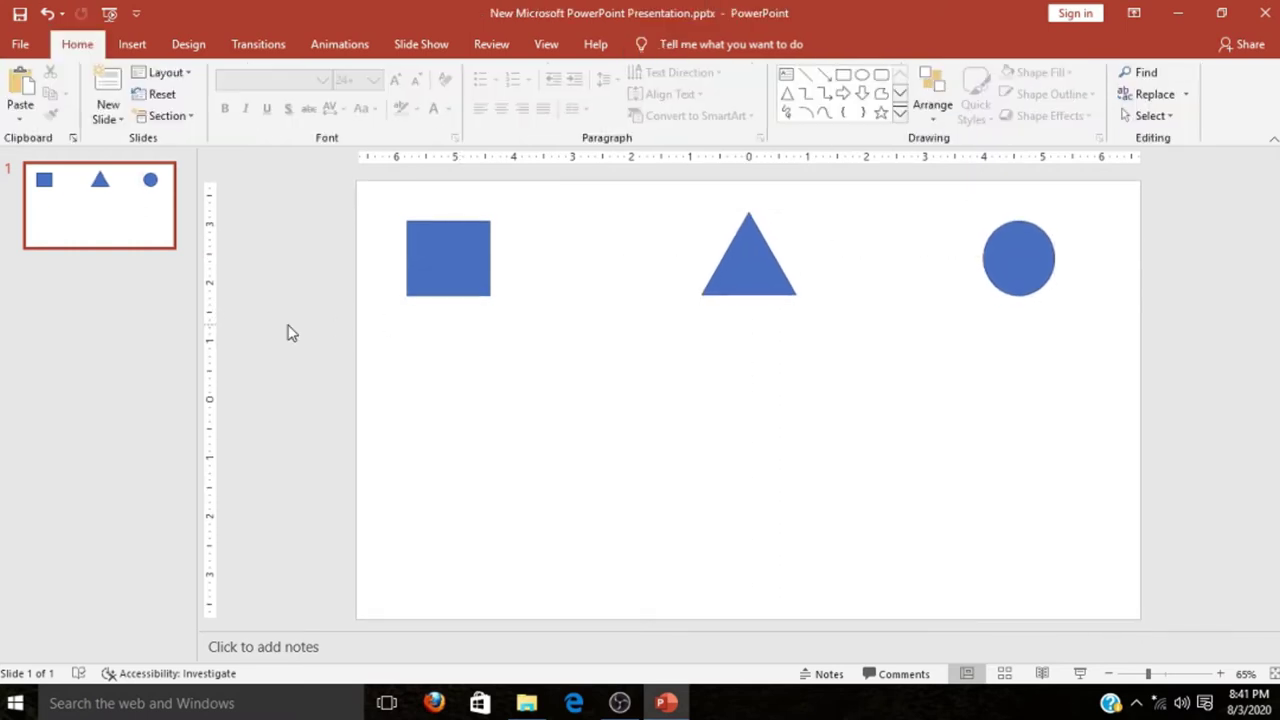
pyautogui.click(428, 282)
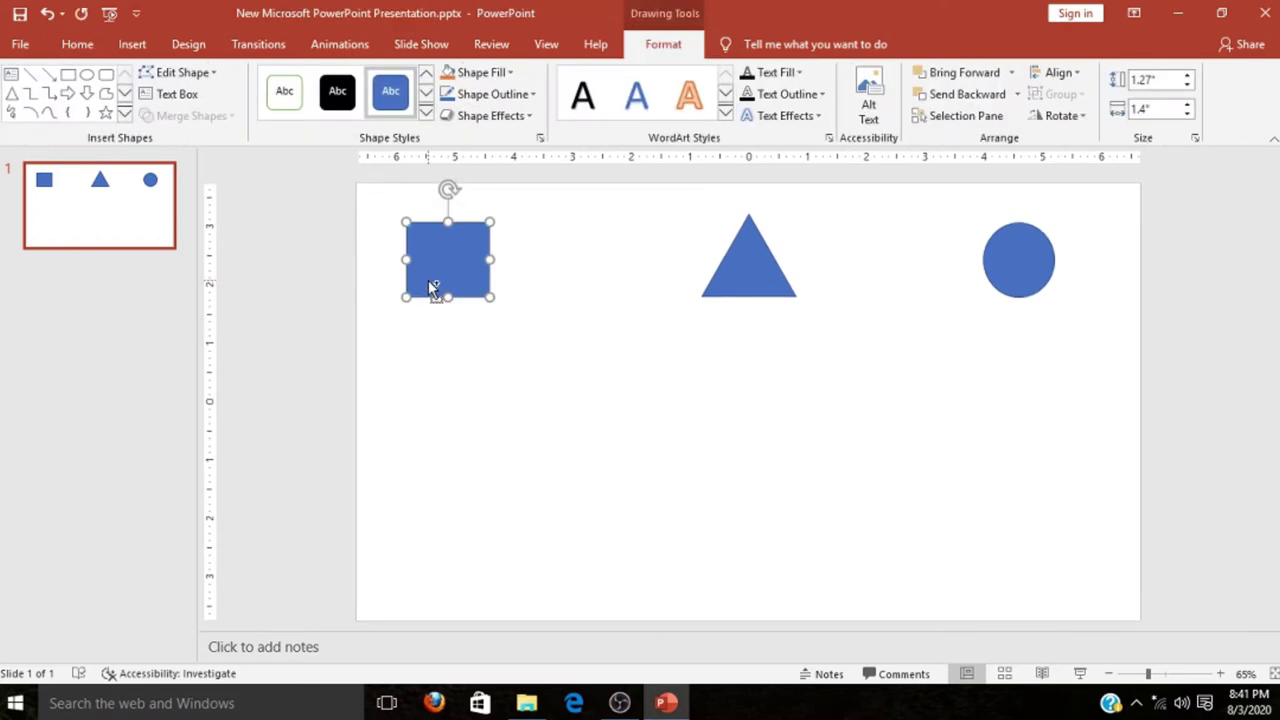
pyautogui.hotkey('ctrl', 'c')
pyautogui.hotkey('ctrl', 'v')
pyautogui.moveTo(470, 272)
pyautogui.mouseDown()
pyautogui.moveTo(464, 420)
pyautogui.moveTo(463, 405)
pyautogui.mouseUp()
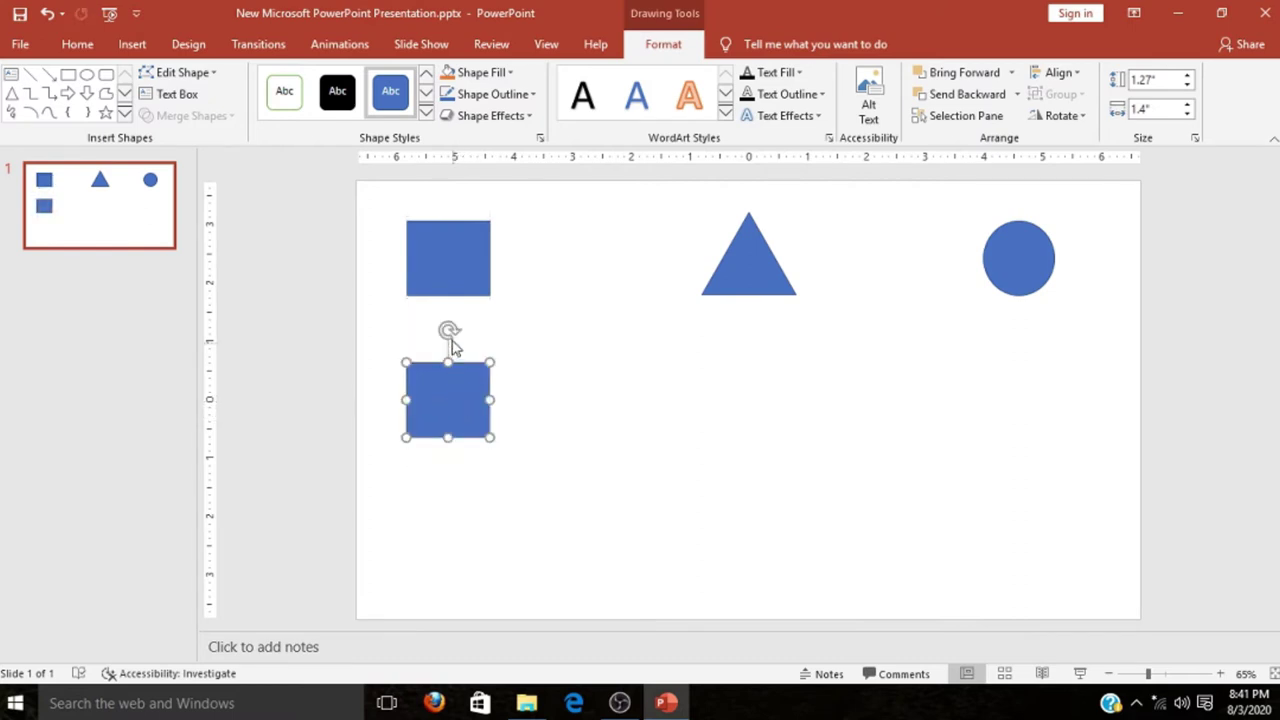
pyautogui.rightClick(449, 399)
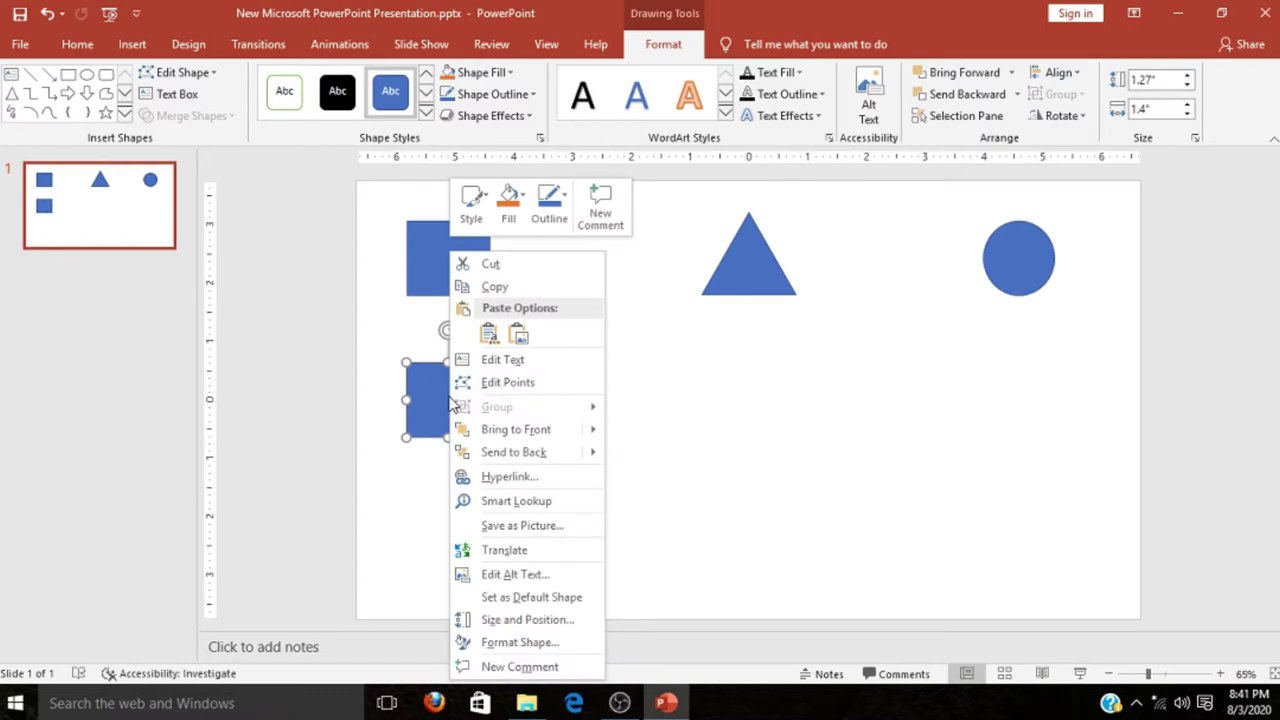
pyautogui.click(529, 649)
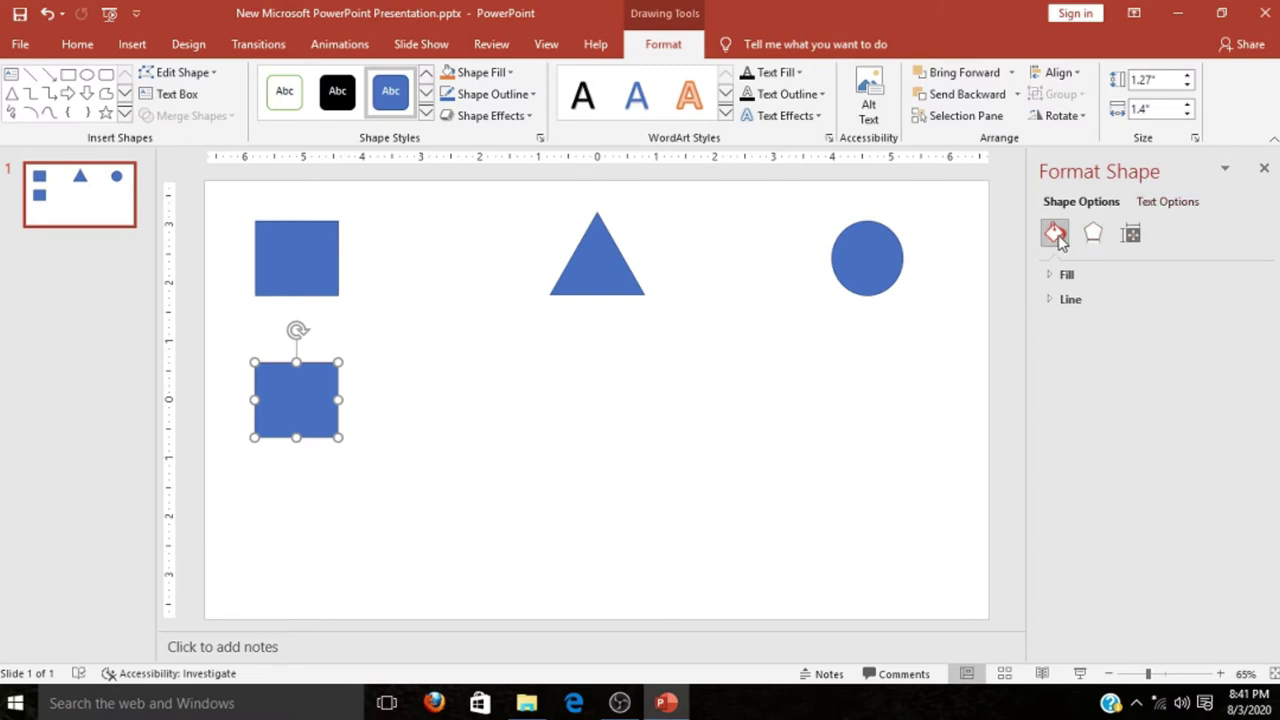
# Step: Apply a Parallel 3-D rotation preset (X 53.5°, Y 301.3°, Z 302.4°) to the lower square
pyautogui.click(1049, 276)
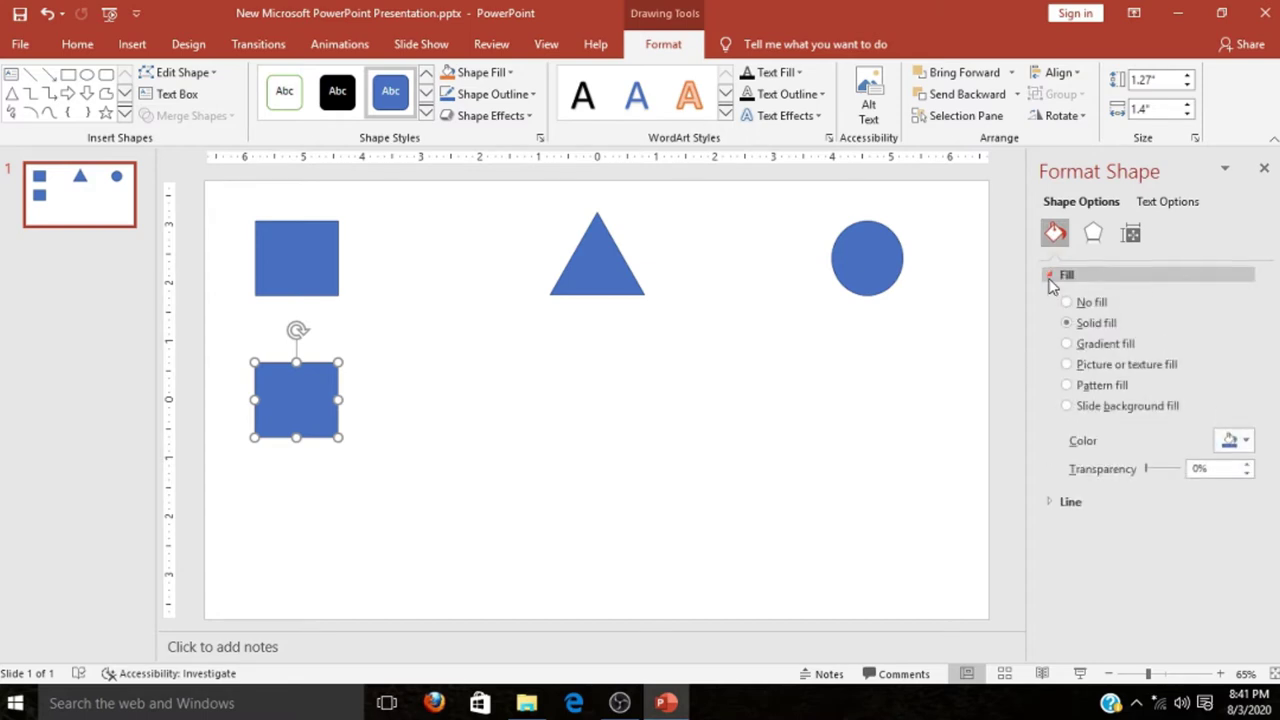
pyautogui.click(1050, 277)
pyautogui.click(1093, 233)
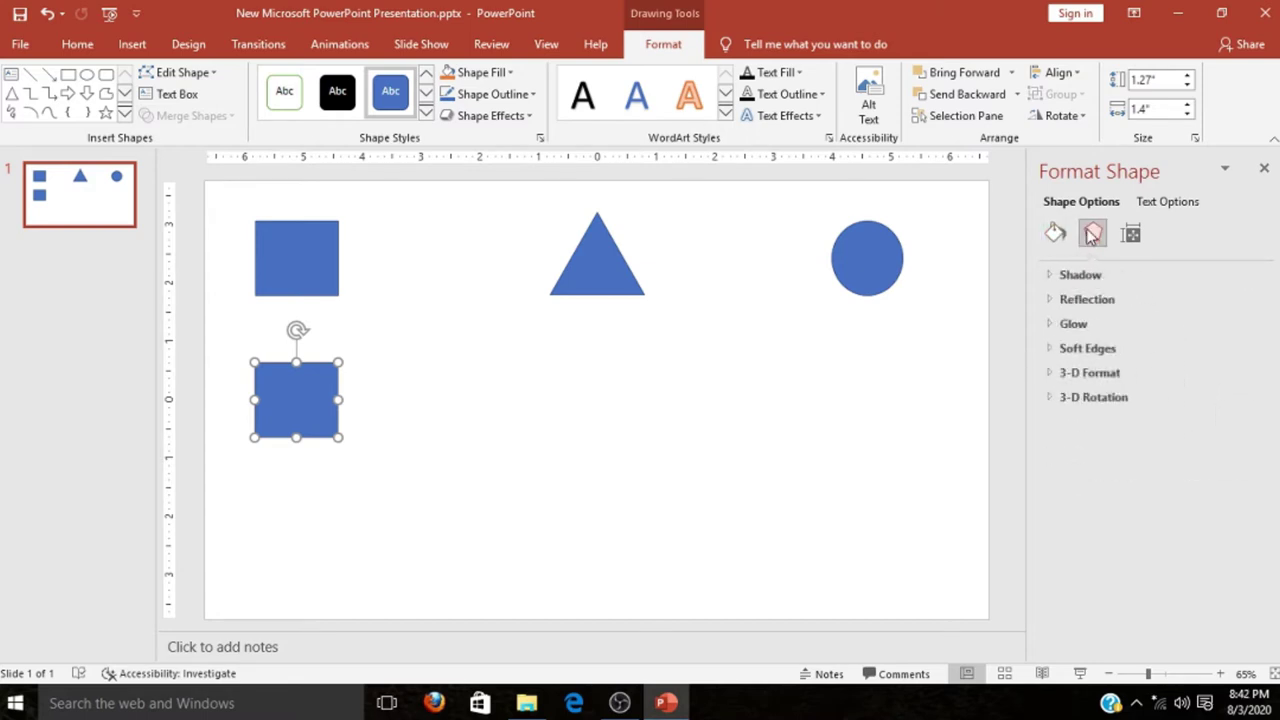
pyautogui.click(1051, 400)
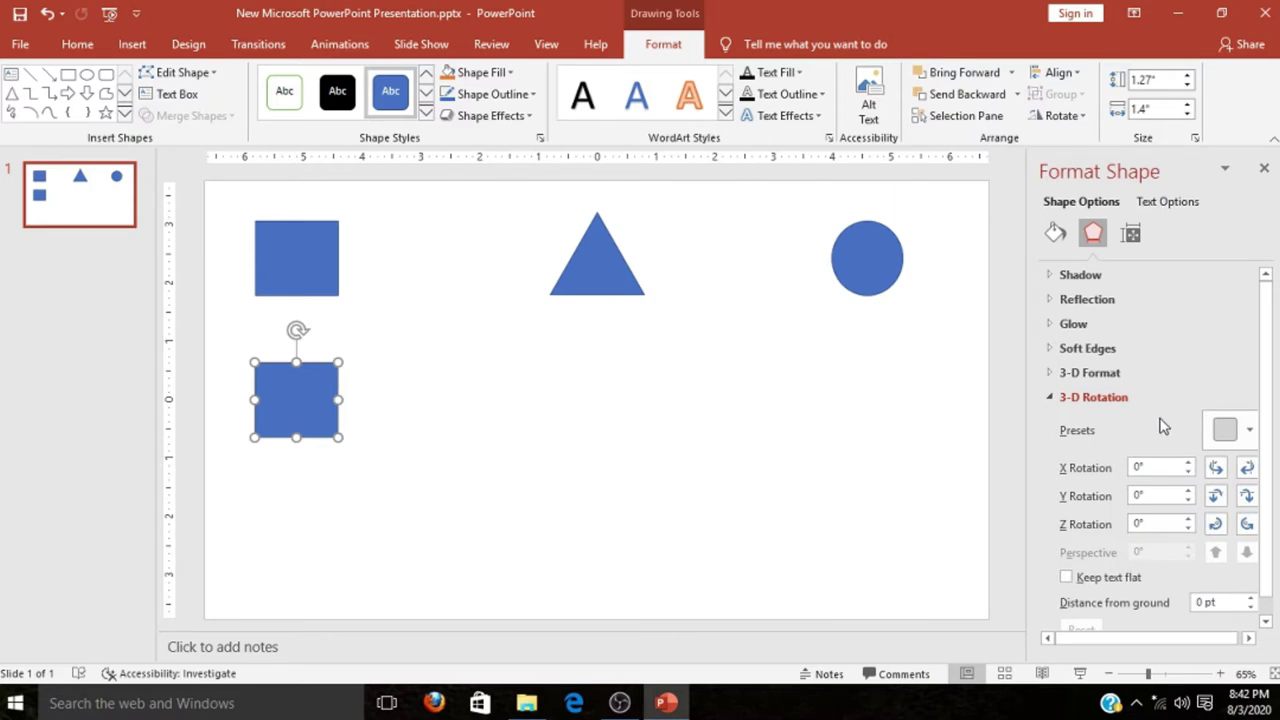
pyautogui.click(1246, 436)
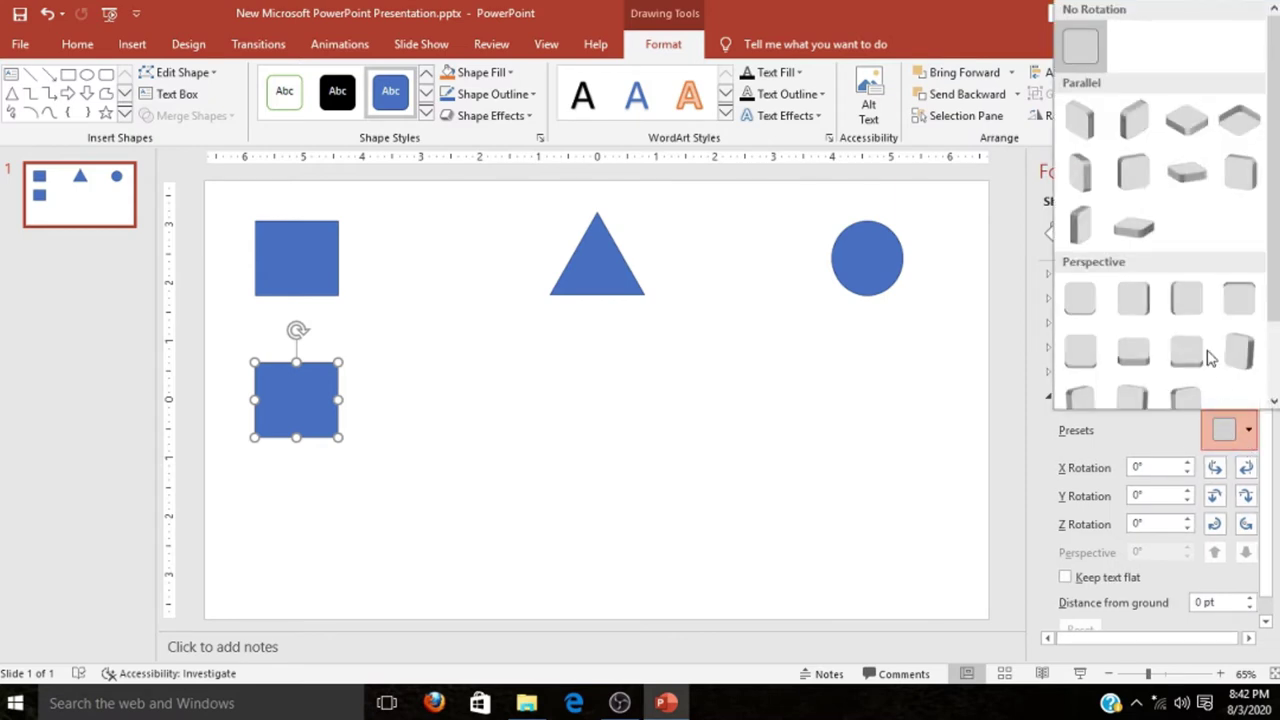
pyautogui.click(1145, 229)
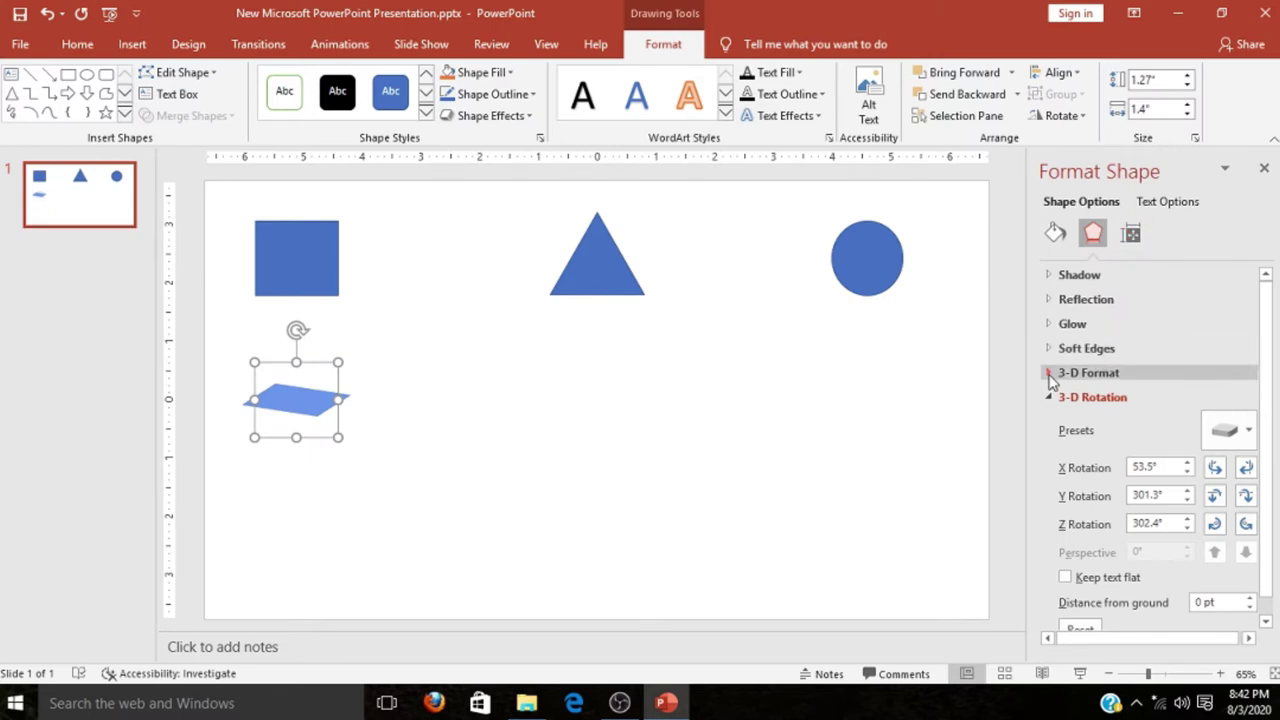
pyautogui.click(1050, 376)
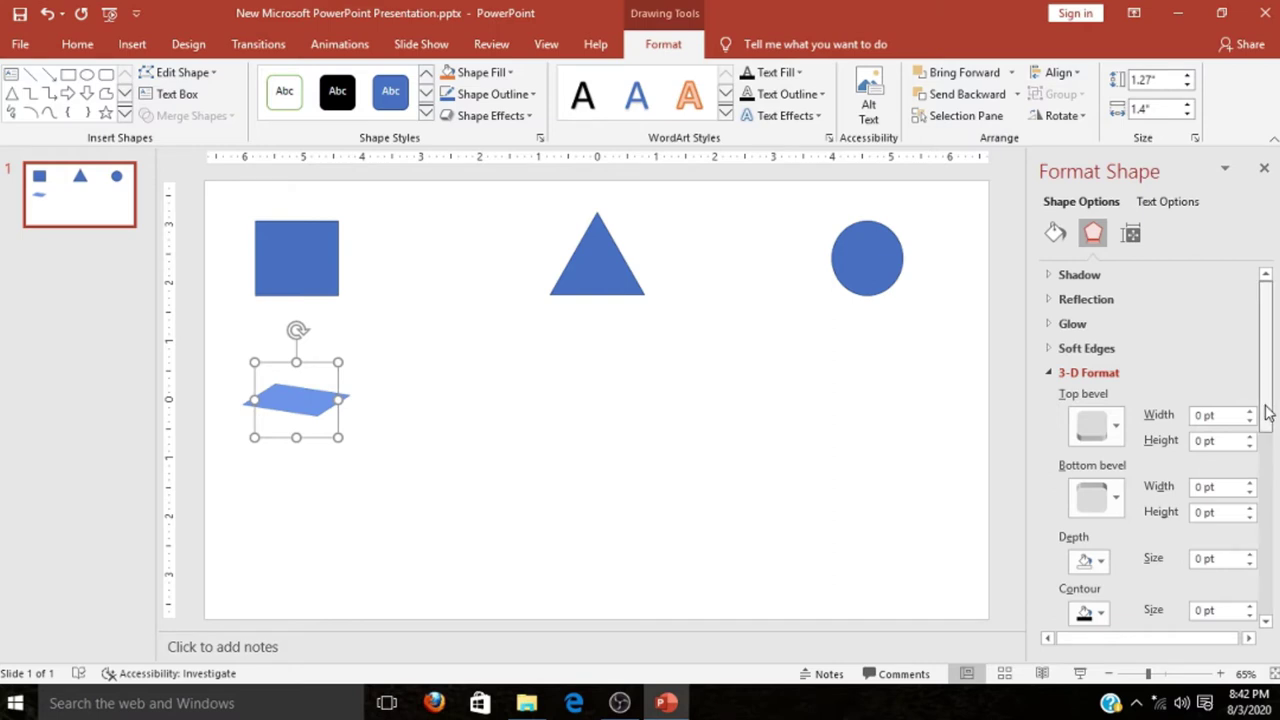
# Step: Set the tilted square's 3-D depth to 60.5 pt, starting from 25 pt
pyautogui.moveTo(1265, 413); pyautogui.dragTo(1266, 450)
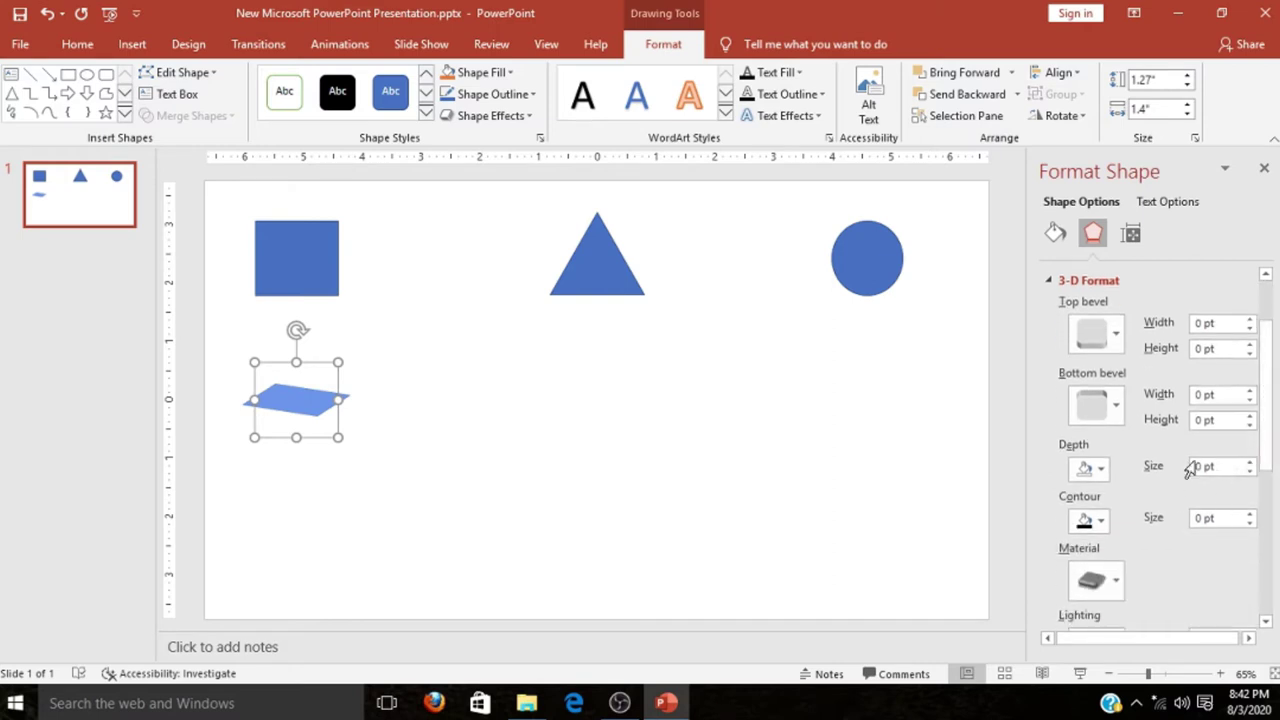
pyautogui.doubleClick(1205, 466)
pyautogui.write('25')
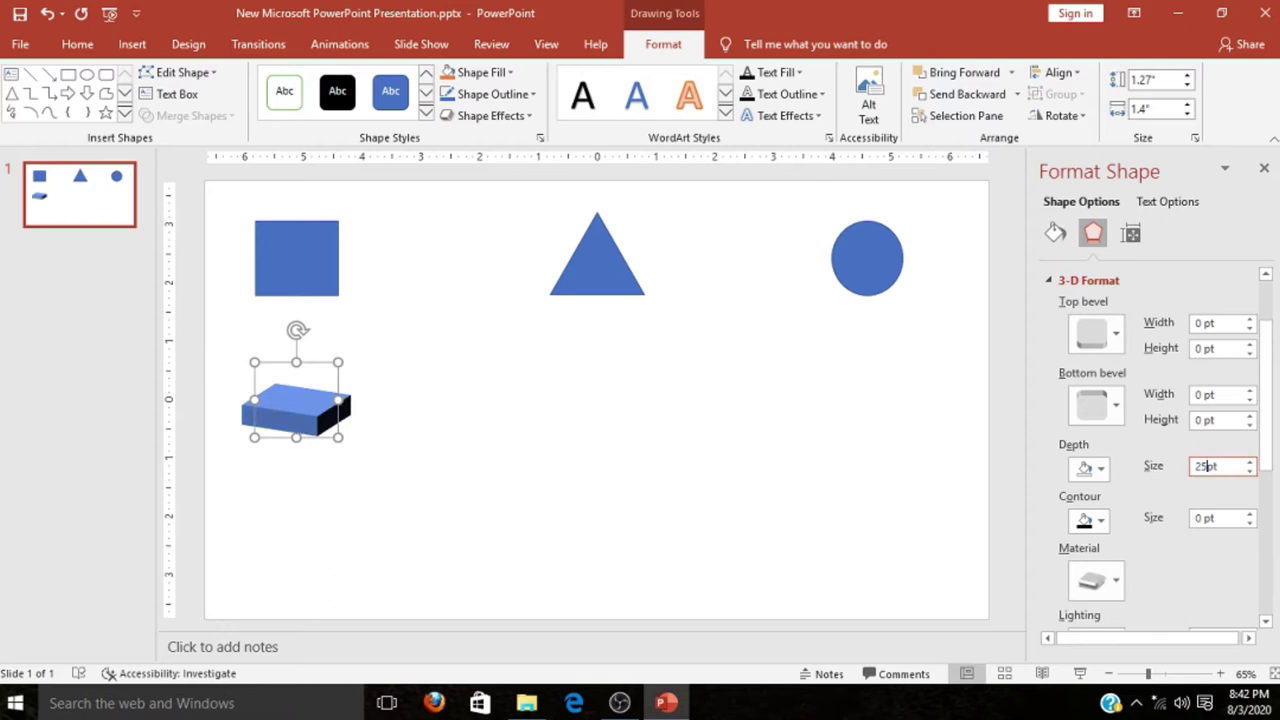
pyautogui.click(1249, 462)
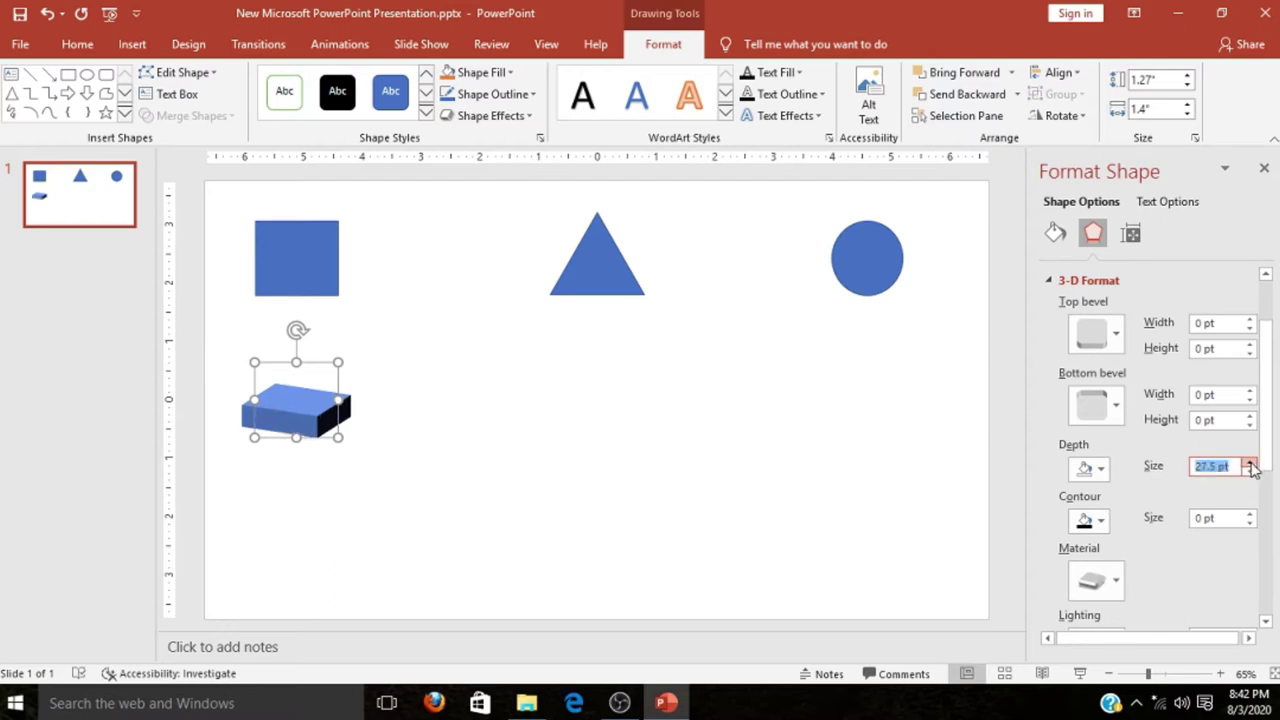
pyautogui.moveTo(1251, 466); pyautogui.dragTo(1251, 466)
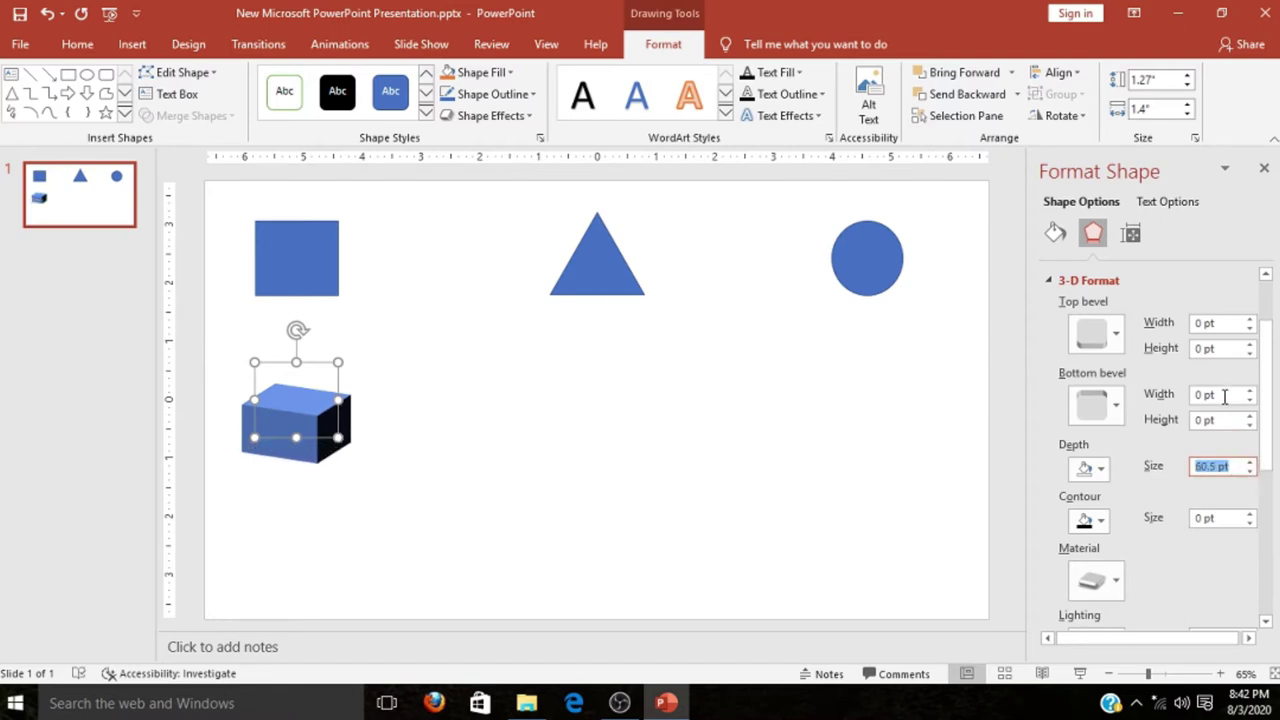
pyautogui.scroll(2, 1266, 357)
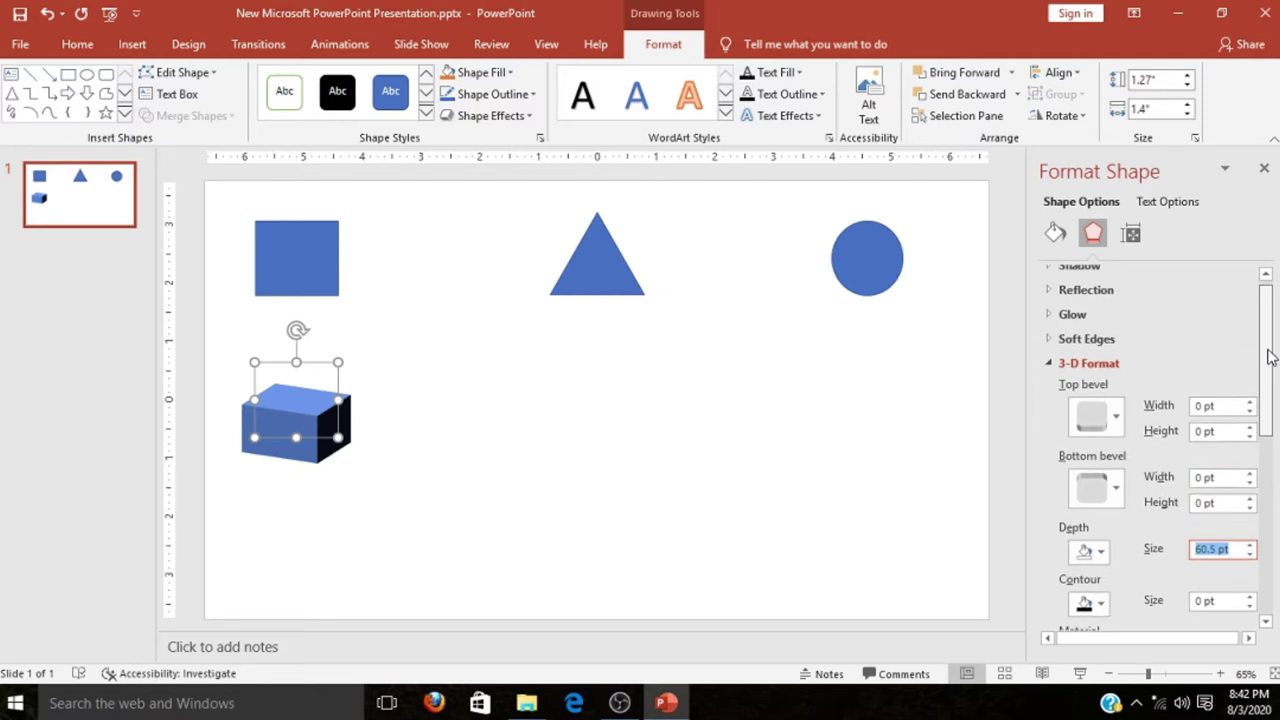
pyautogui.scroll(-1, 1266, 360)
pyautogui.moveTo(1266, 365); pyautogui.dragTo(1266, 500)
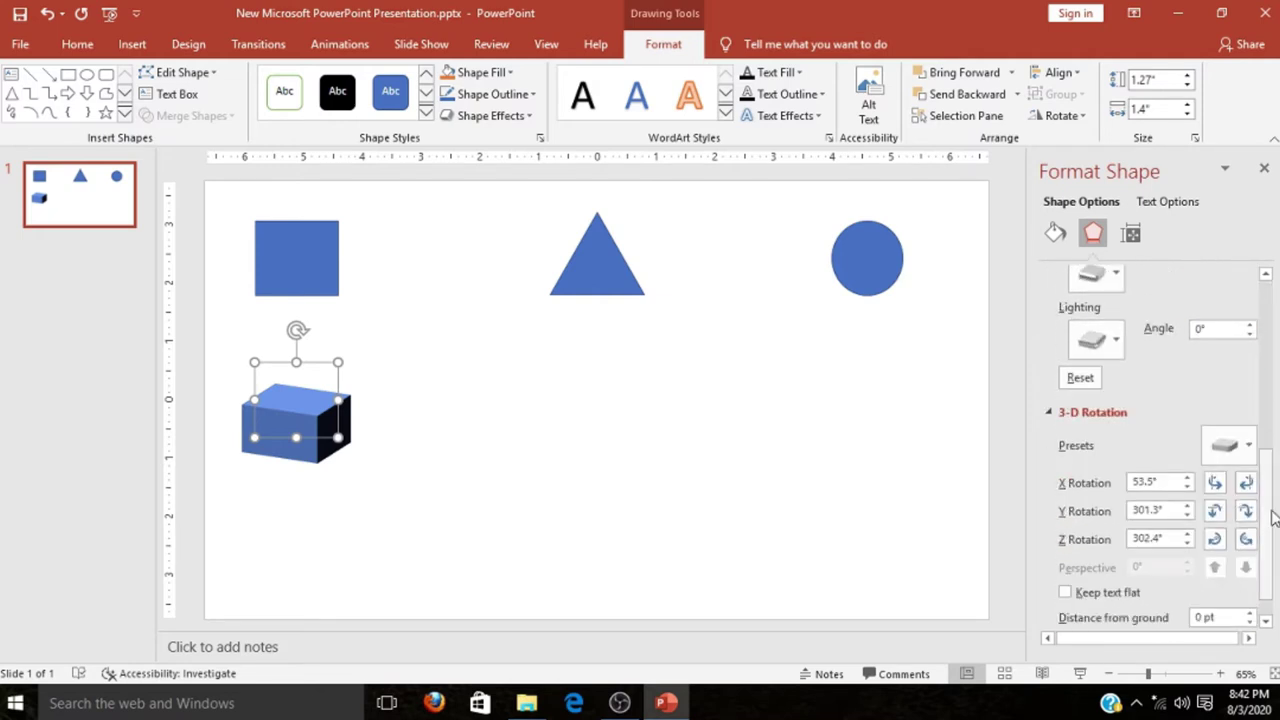
# Step: Apply a Perspective rotation preset (X 43.9°, Y 10.4°) to the box and move the cube slightly left
pyautogui.click(1247, 456)
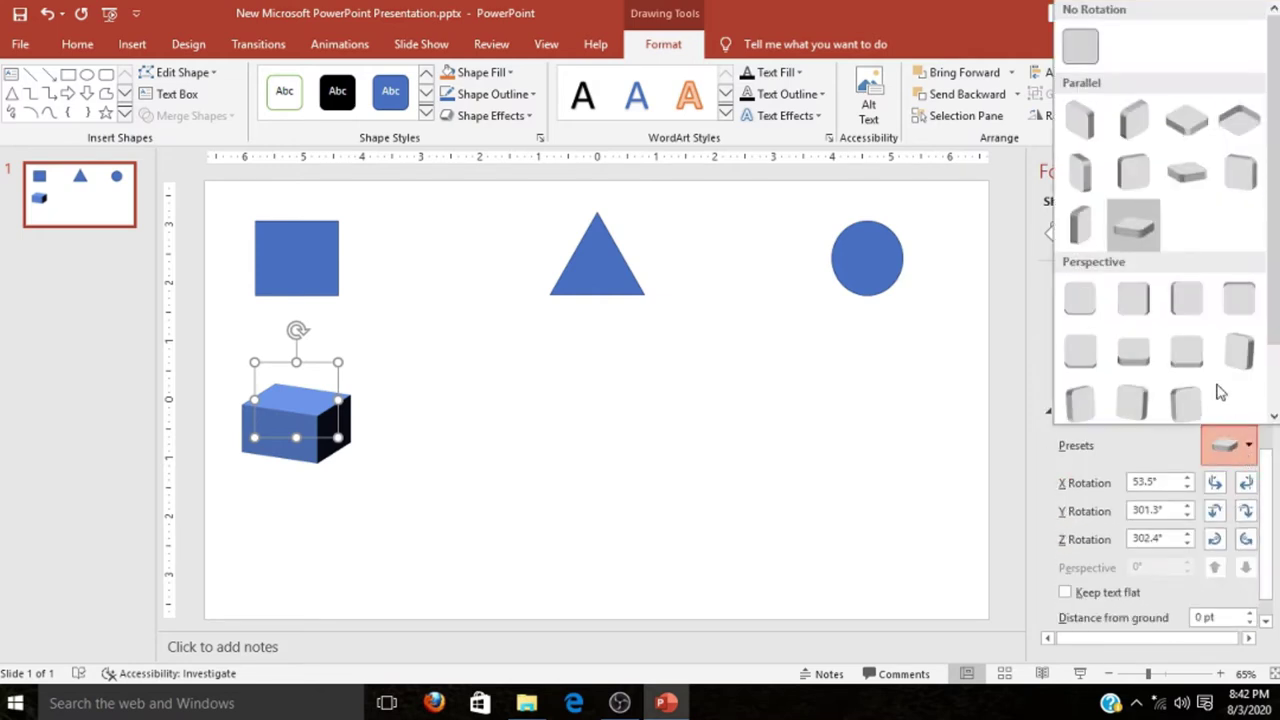
pyautogui.click(1231, 313)
pyautogui.click(1245, 447)
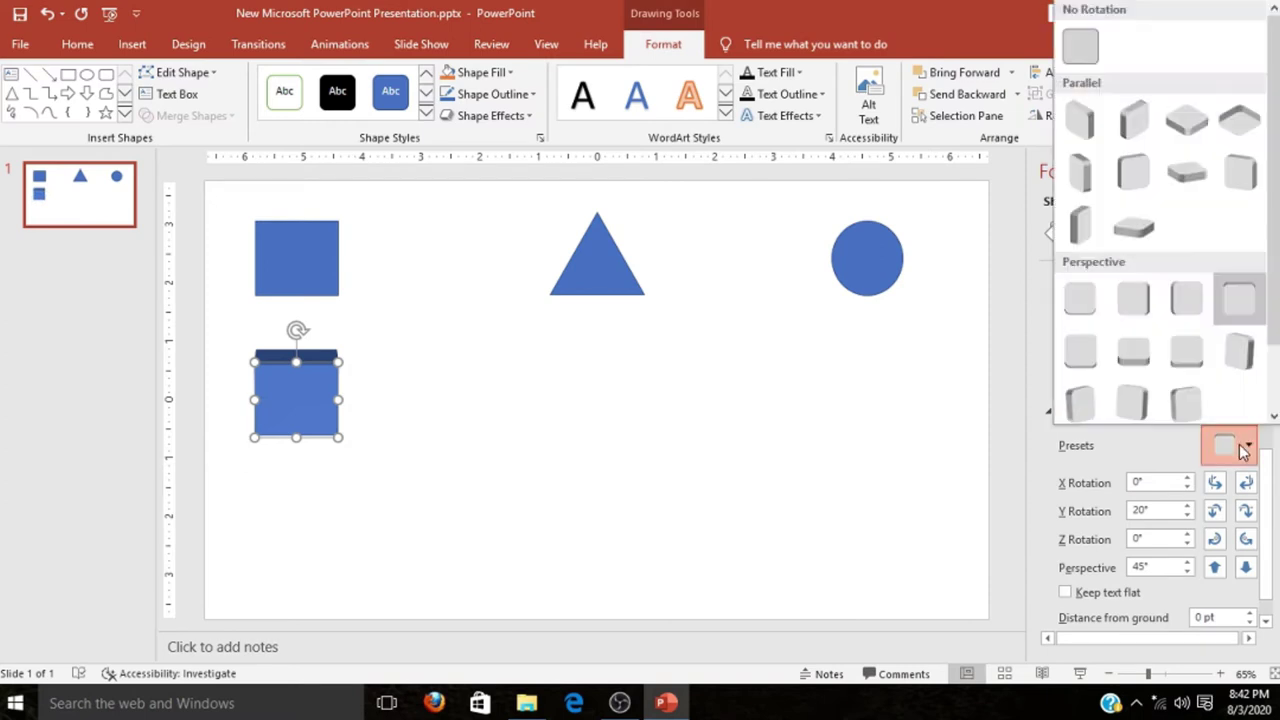
pyautogui.click(1231, 365)
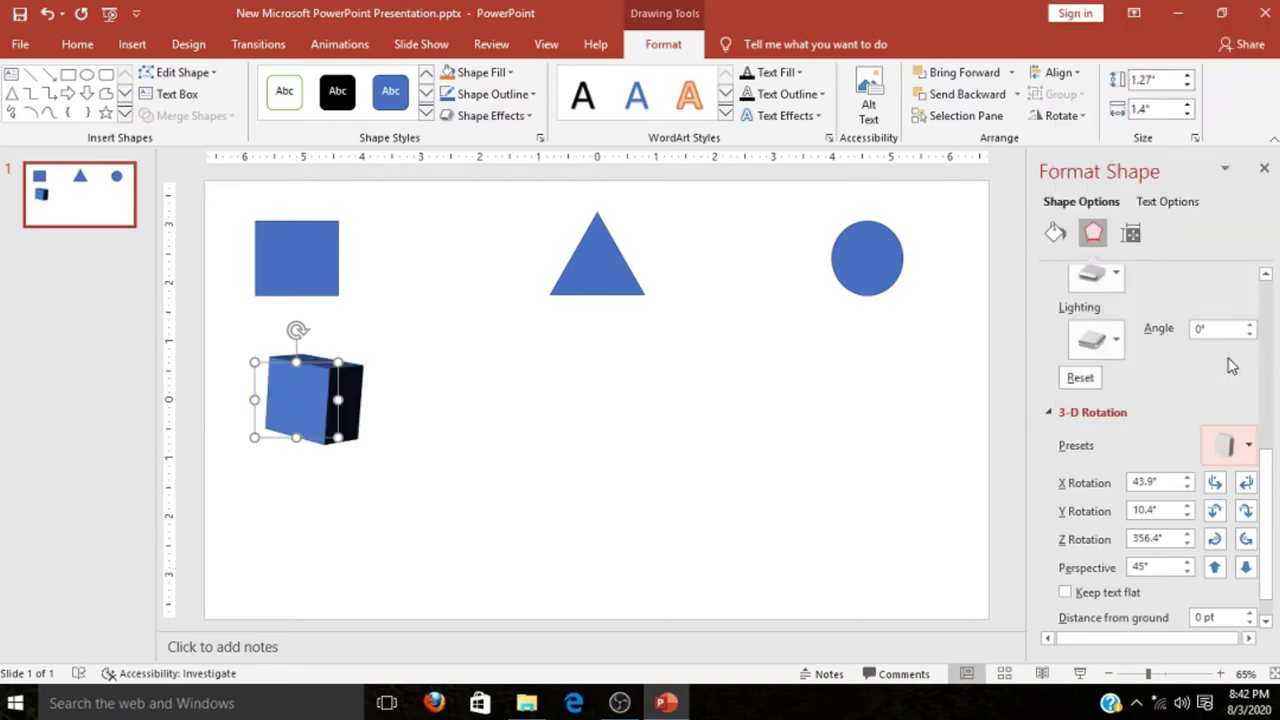
pyautogui.moveTo(314, 423); pyautogui.dragTo(285, 417)
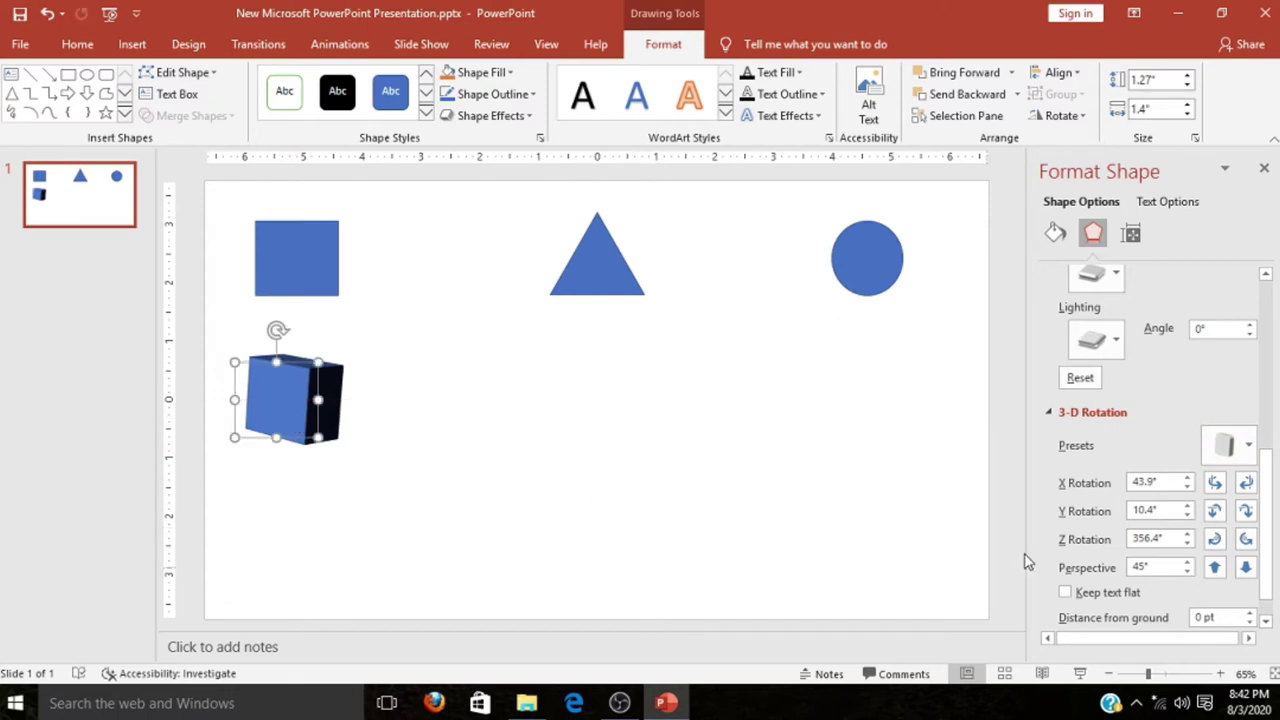
pyautogui.click(975, 451)
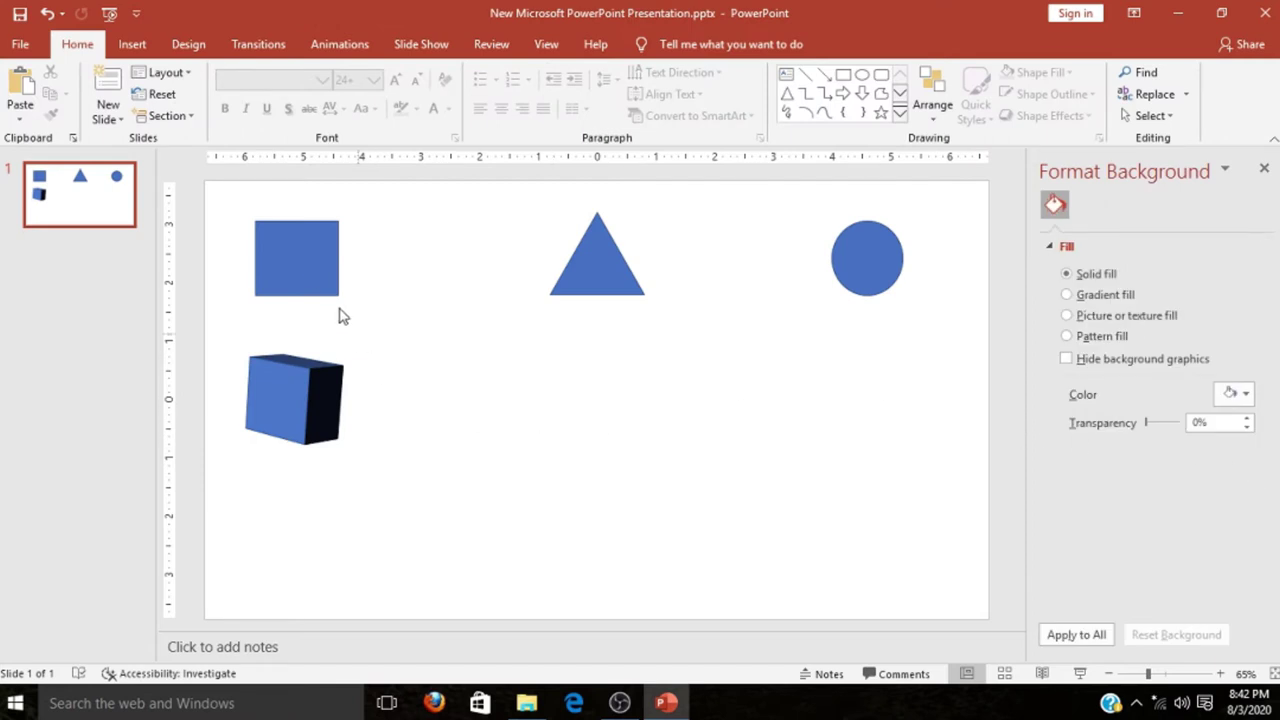
pyautogui.click(310, 260)
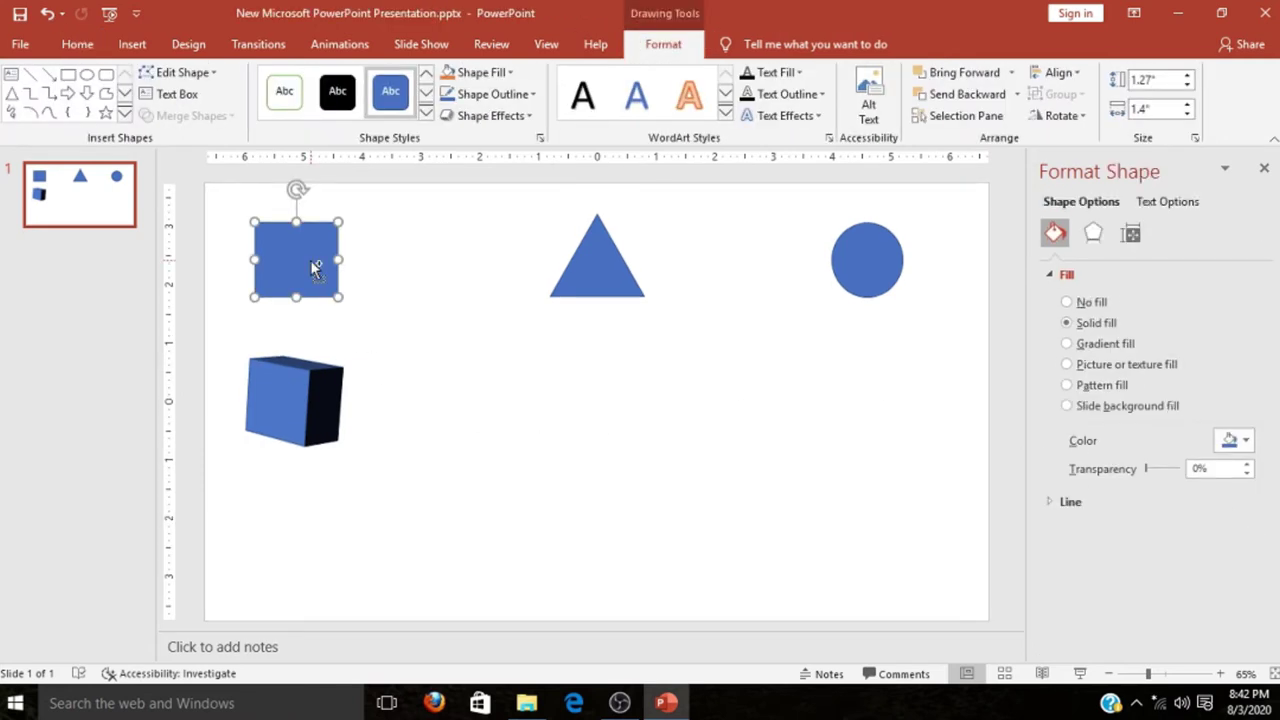
# Step: Set the blue cube's line to No line
pyautogui.click(298, 432)
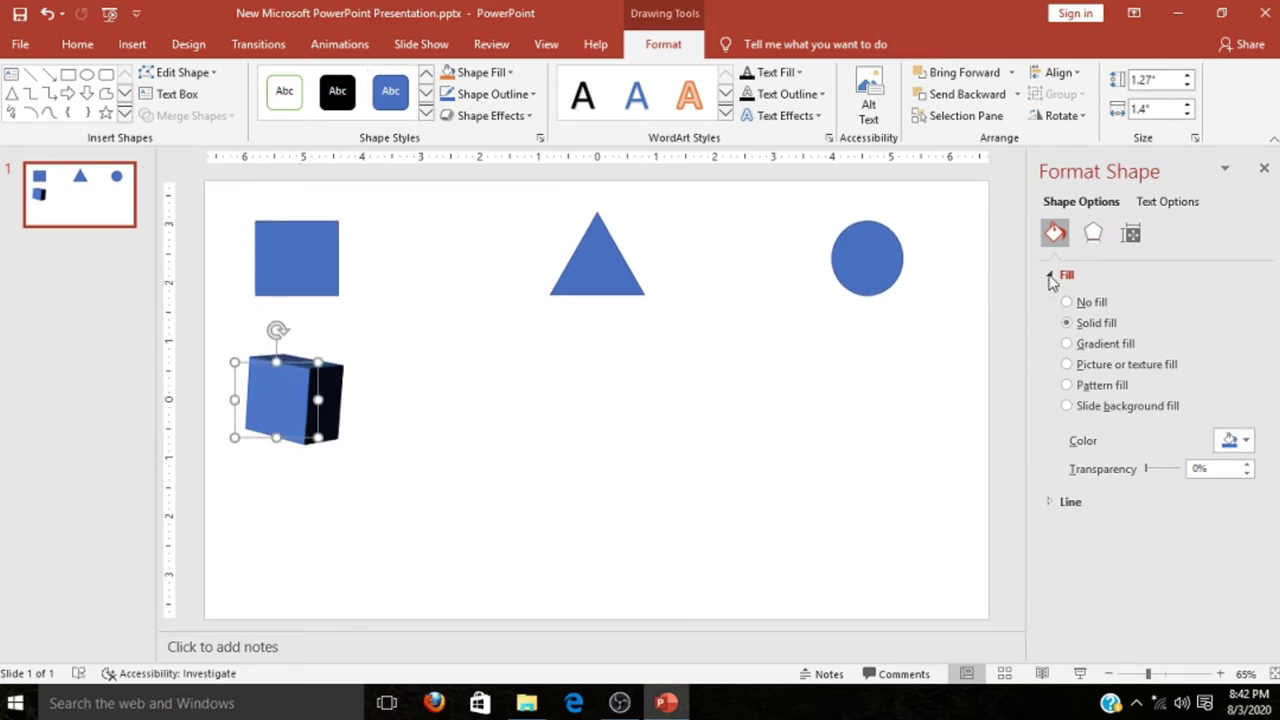
pyautogui.click(1060, 504)
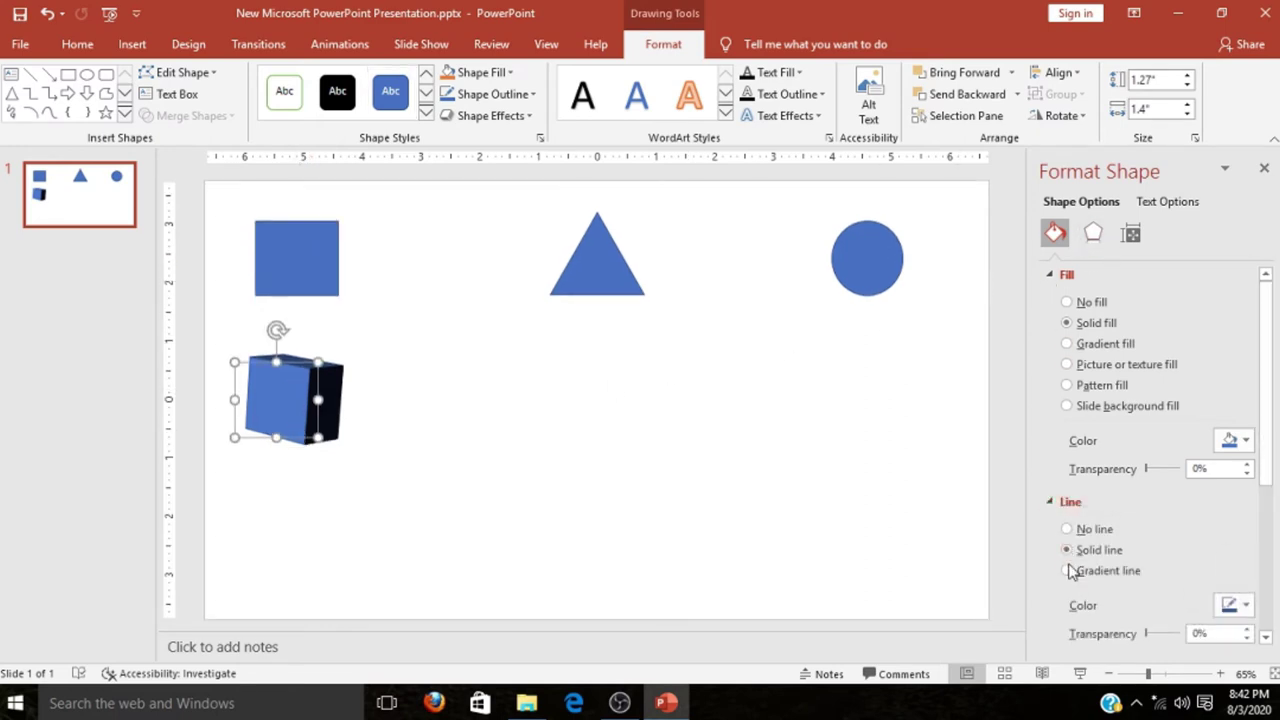
pyautogui.click(1066, 530)
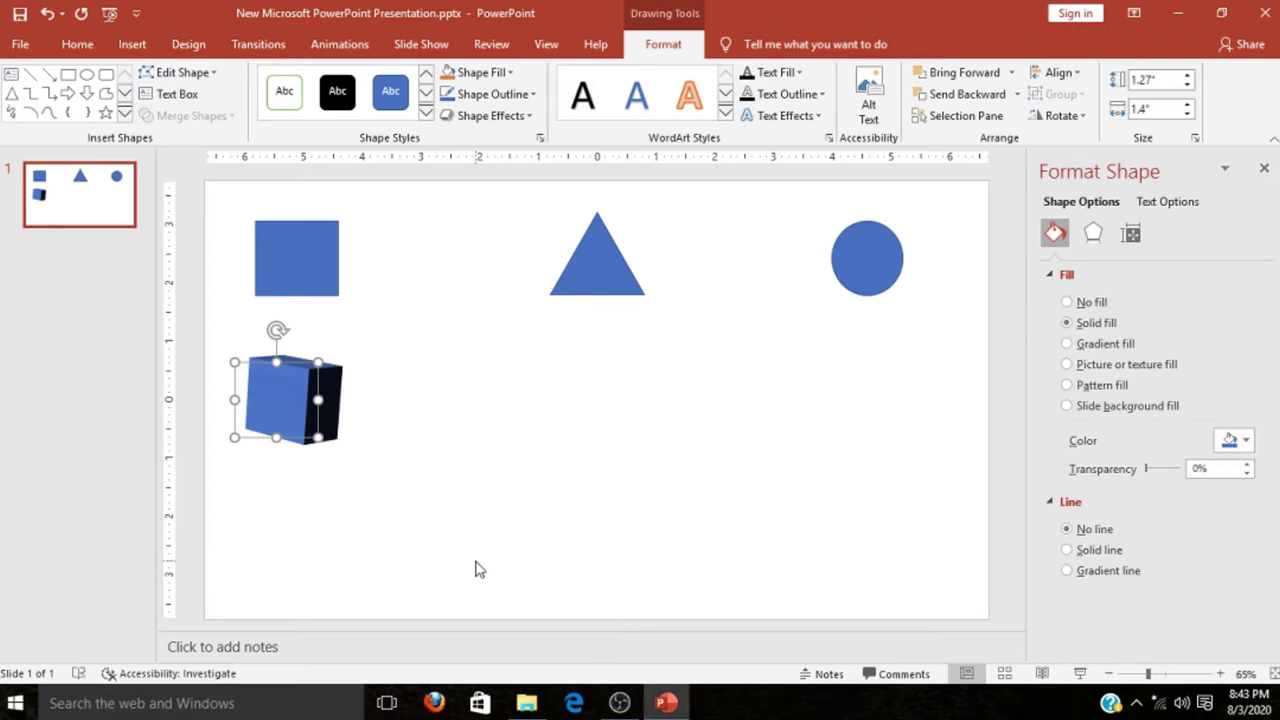
pyautogui.click(297, 240)
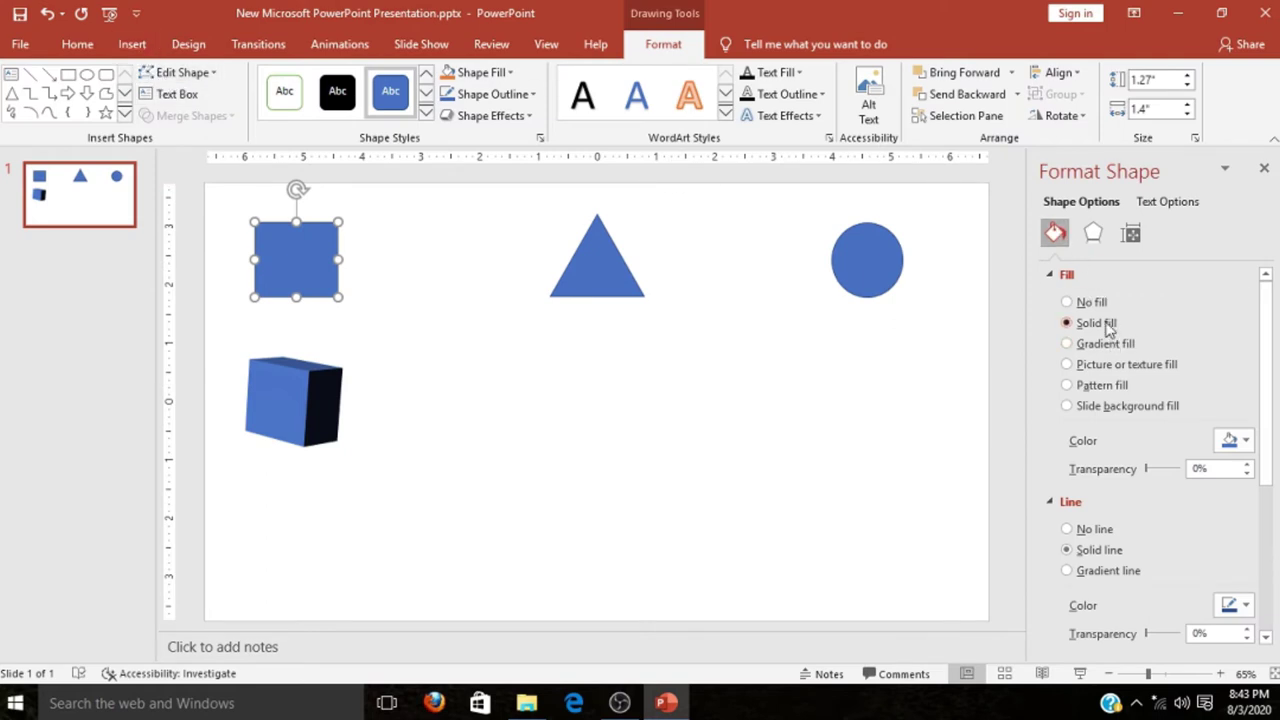
# Step: Fill the top square with green and remove its outline
pyautogui.click(1232, 440)
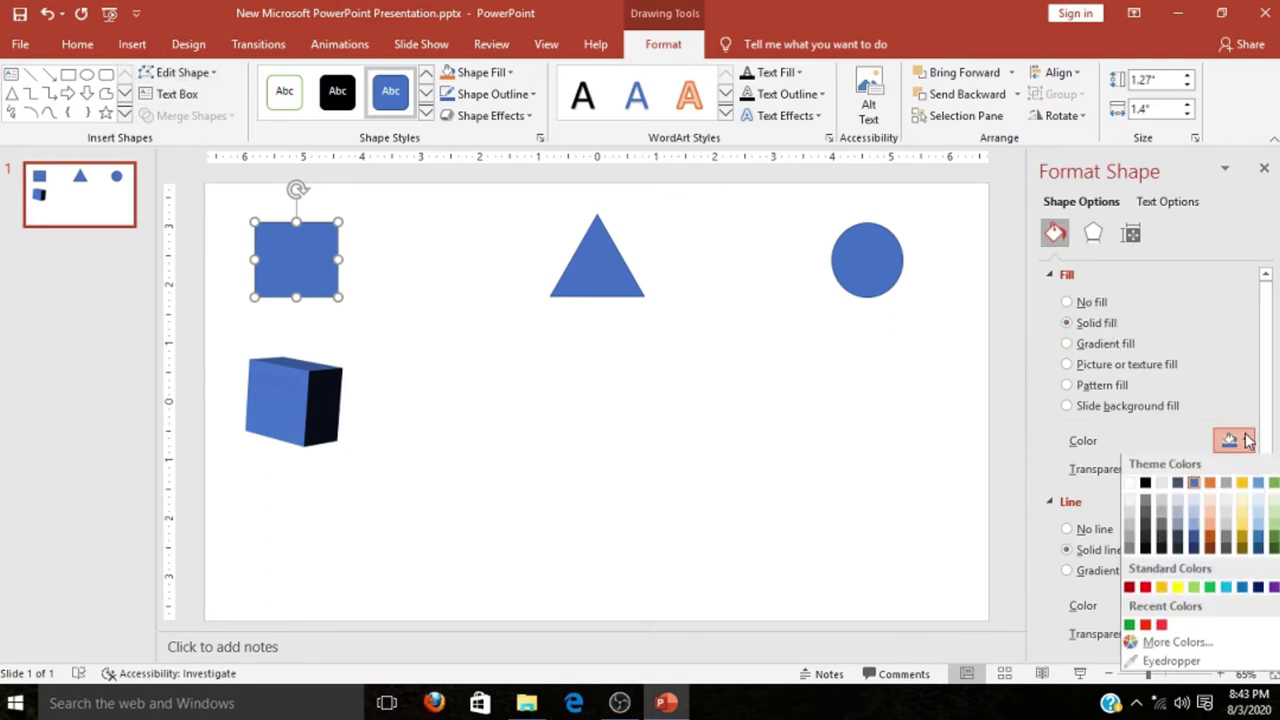
pyautogui.click(1129, 626)
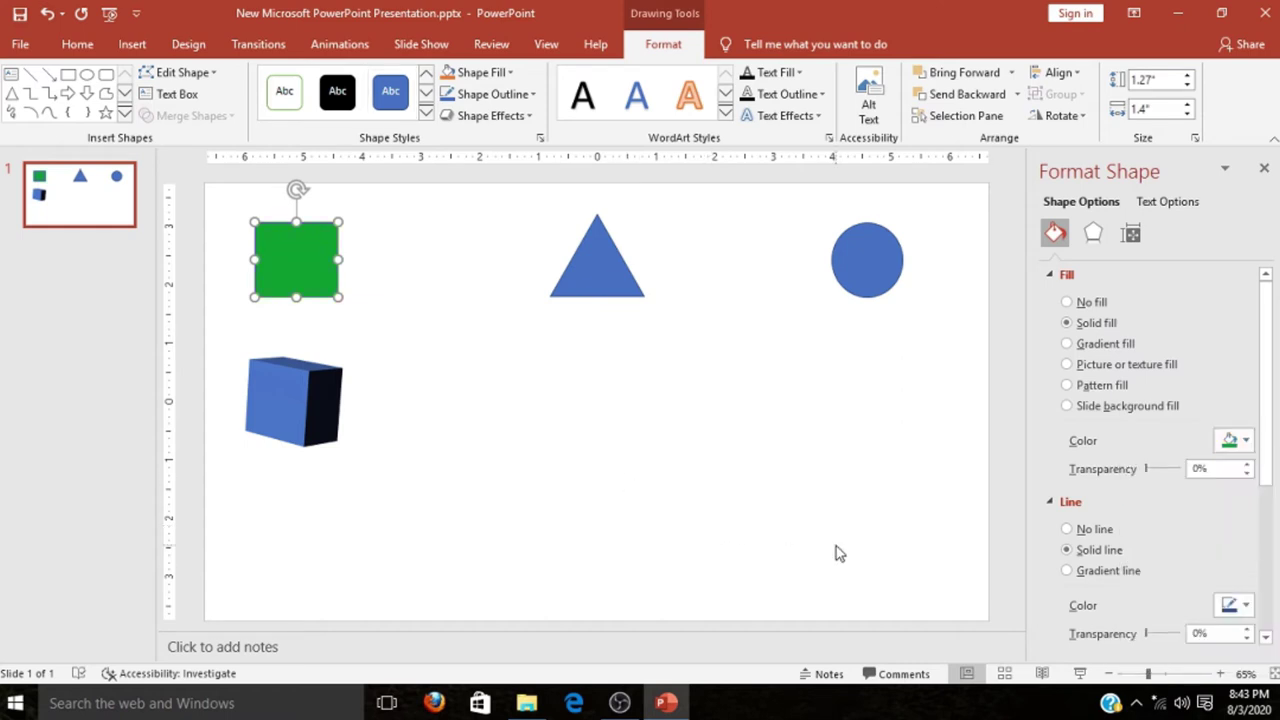
pyautogui.click(1067, 529)
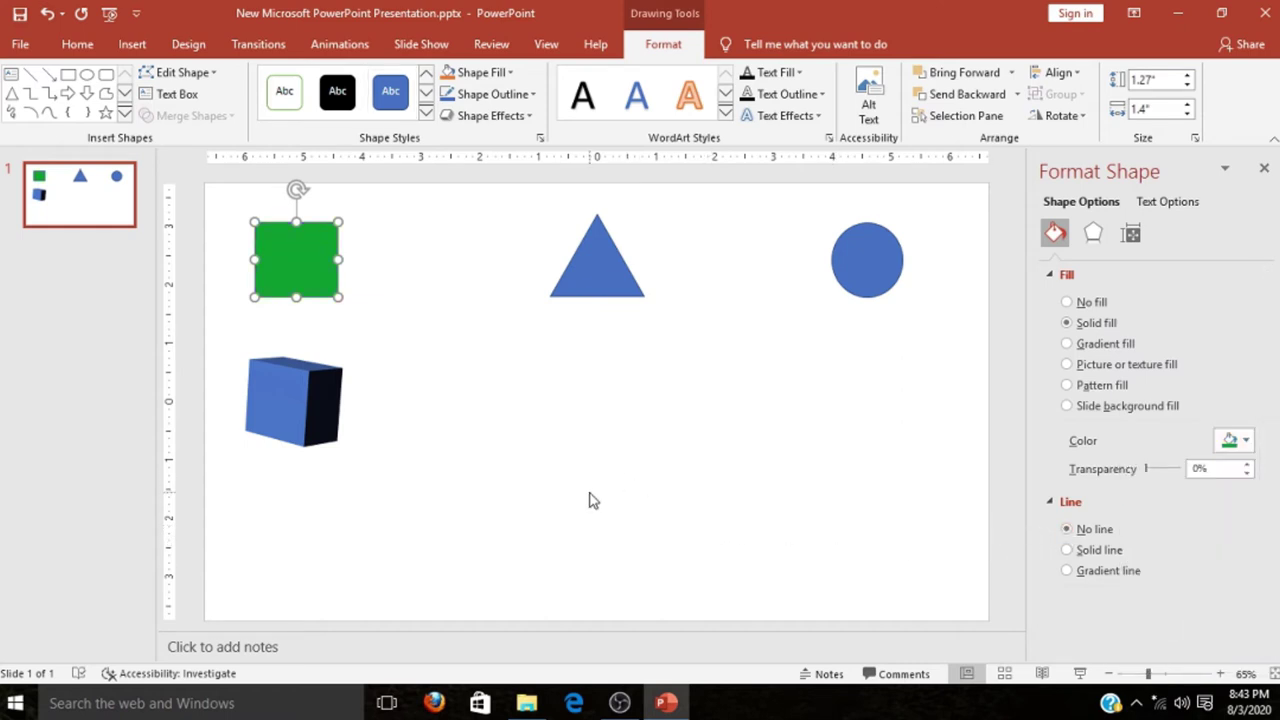
# Step: Fill the cube with bright green and match the square to the same green
pyautogui.click(318, 412)
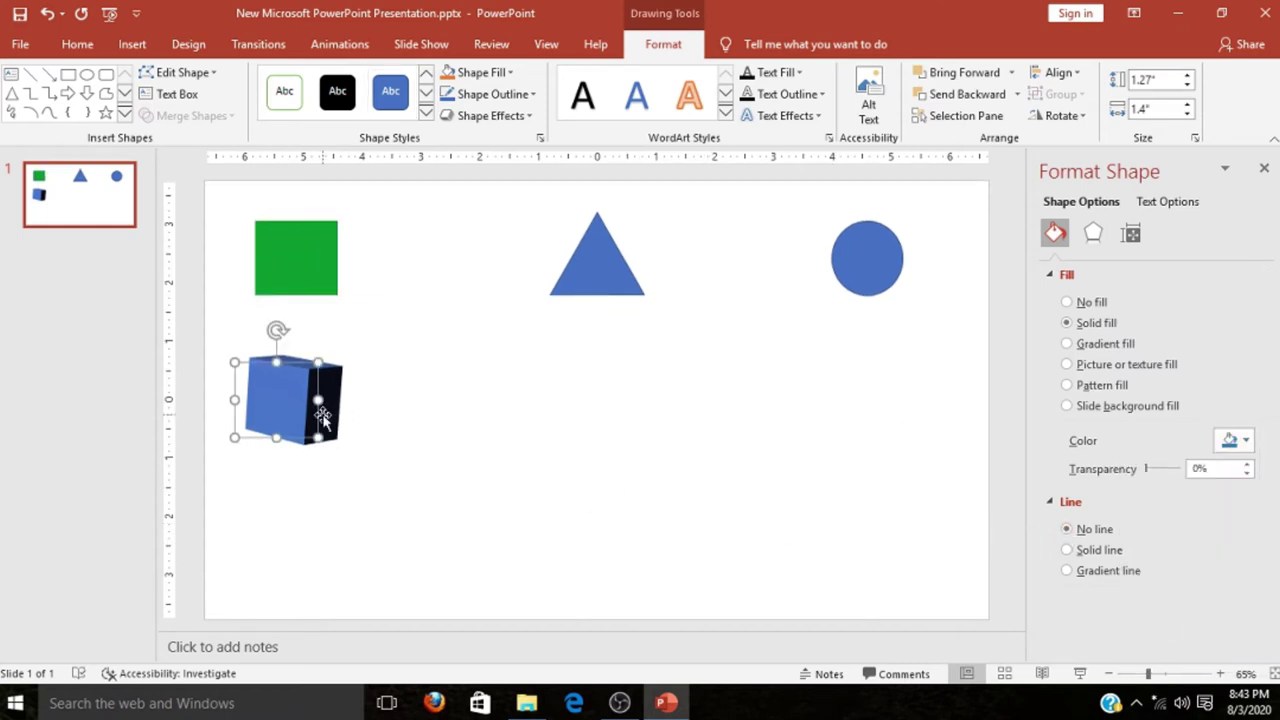
pyautogui.click(1240, 441)
pyautogui.click(1211, 589)
pyautogui.click(322, 272)
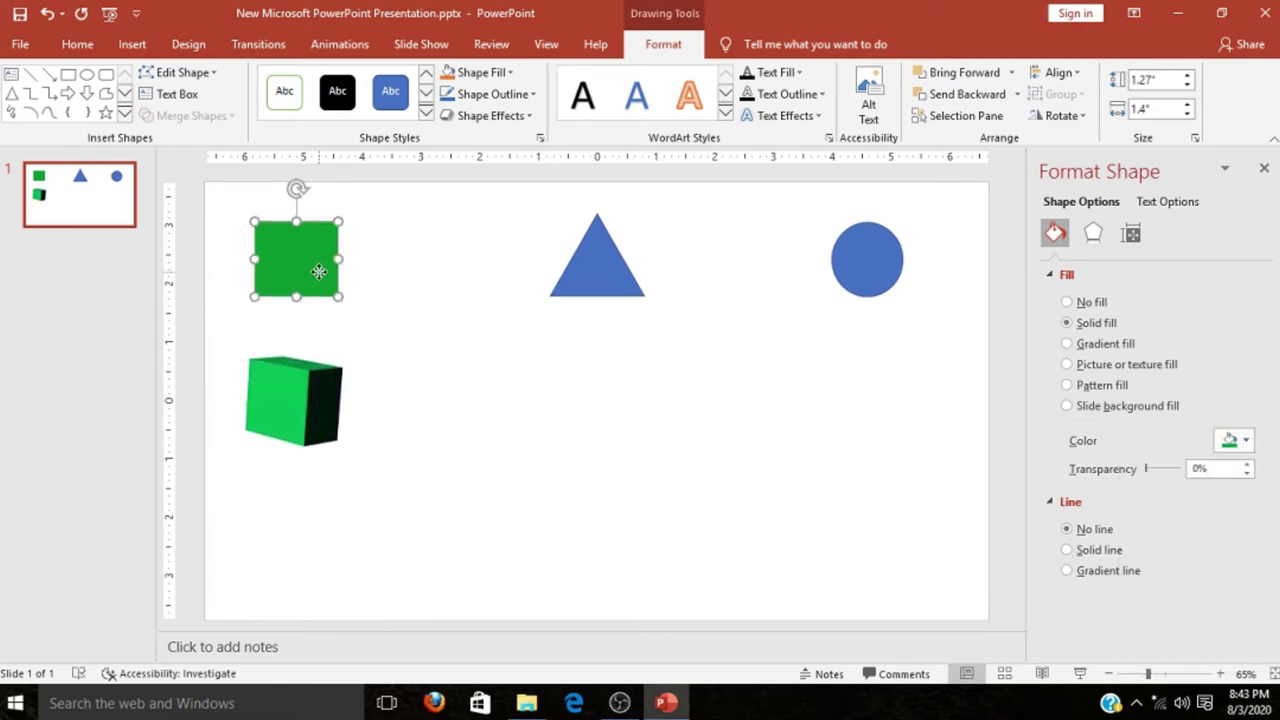
pyautogui.click(1240, 441)
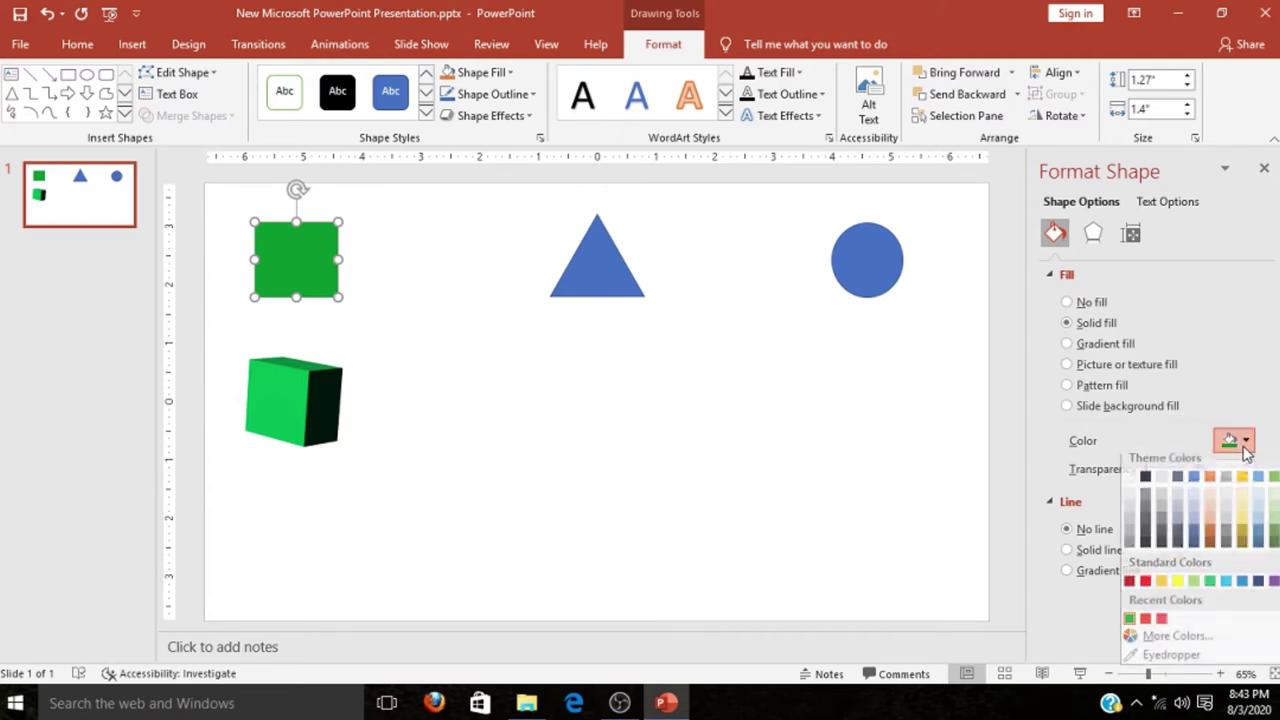
pyautogui.click(1210, 591)
pyautogui.click(376, 526)
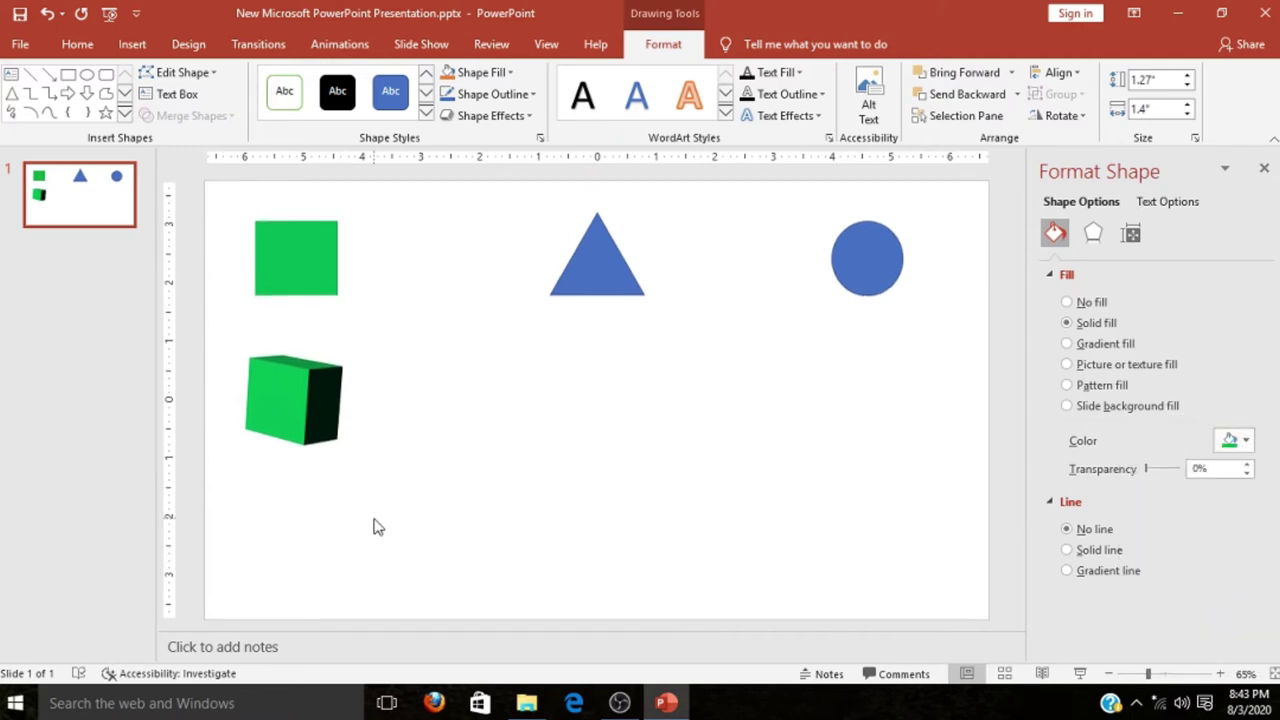
pyautogui.click(318, 285)
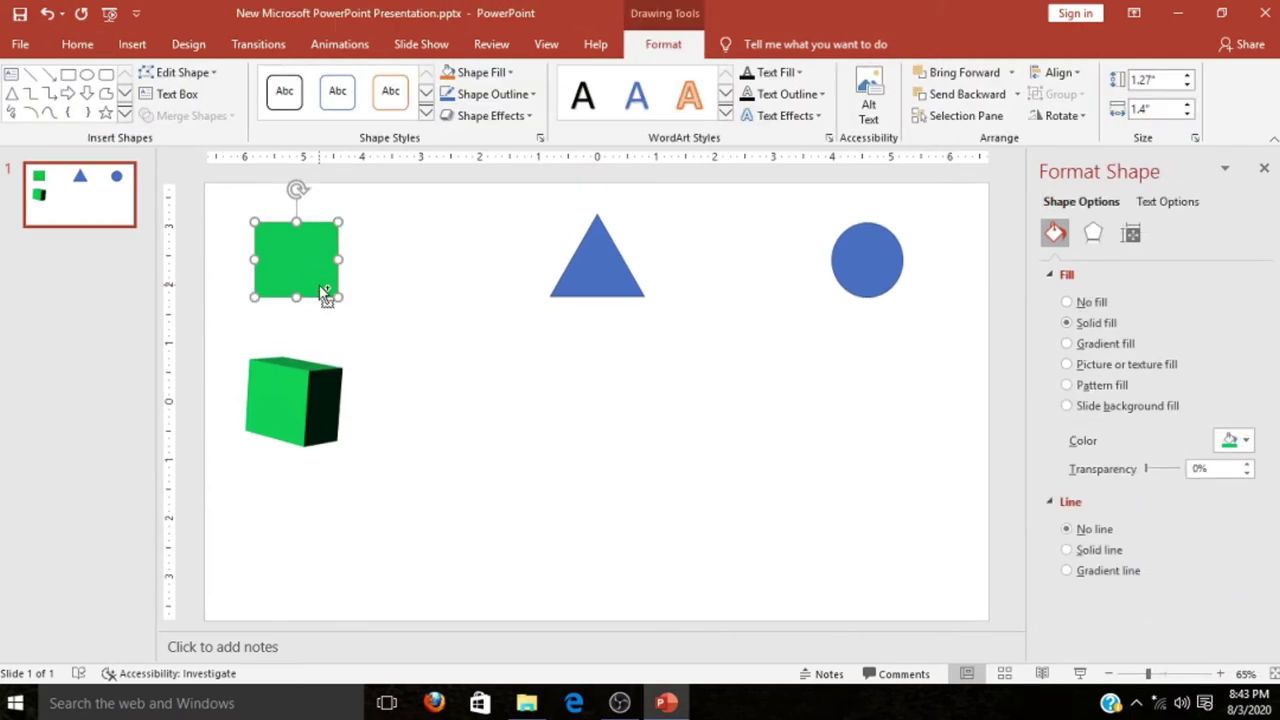
# Step: Duplicate the green square and place the copy below the cube
pyautogui.hotkey('ctrl', 'c')
pyautogui.hotkey('ctrl', 'v')
pyautogui.moveTo(324, 265); pyautogui.dragTo(314, 537)
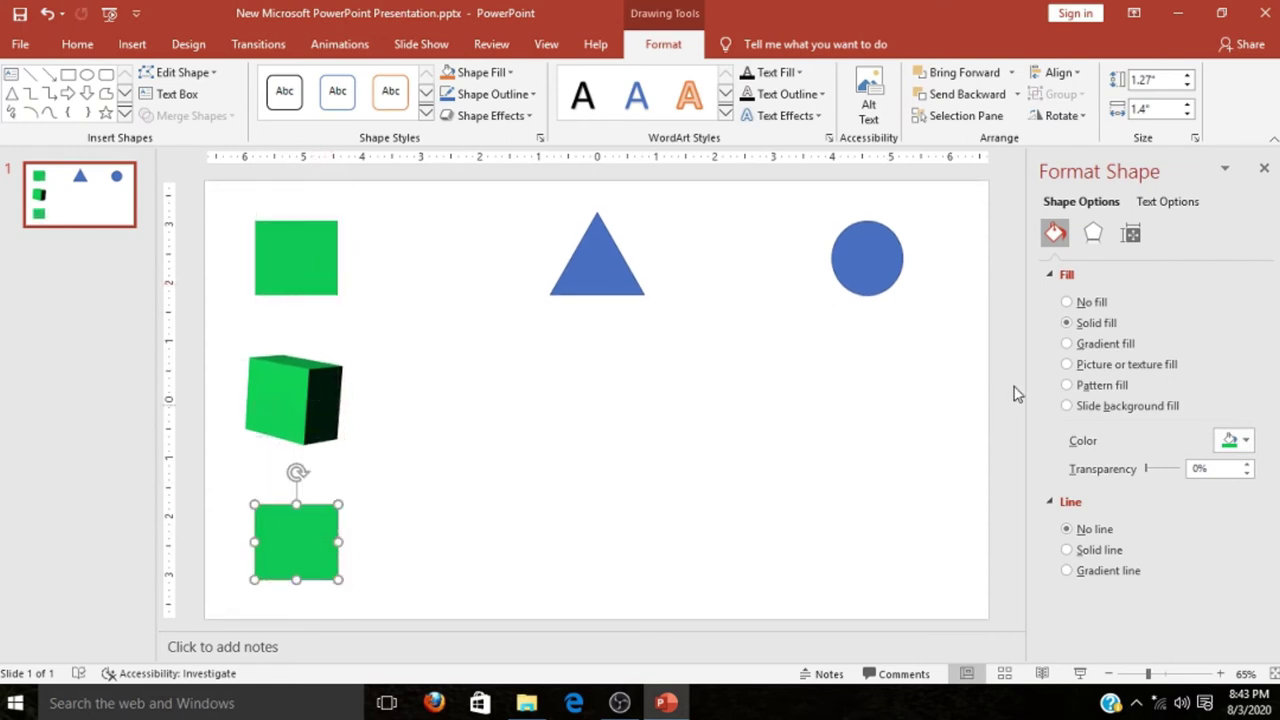
# Step: Tilt the copied square back flat with a 3-D rotation preset
pyautogui.click(1097, 238)
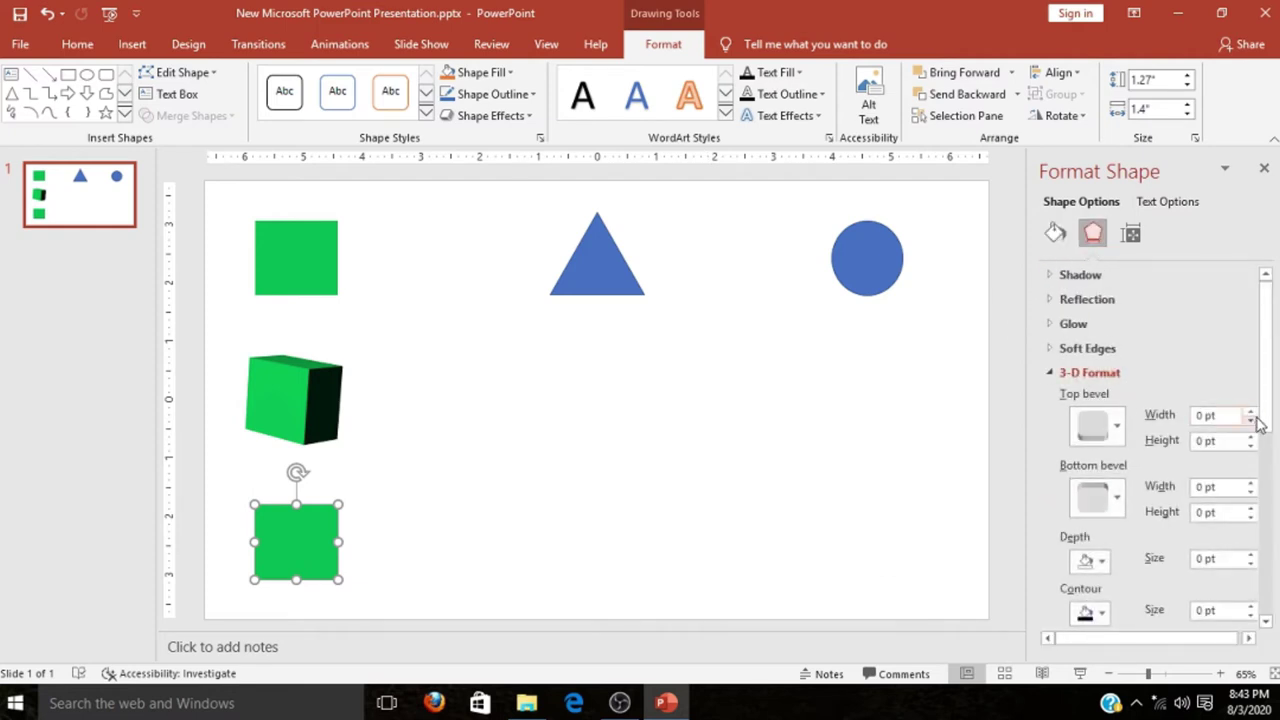
pyautogui.scroll(-5, 1267, 410)
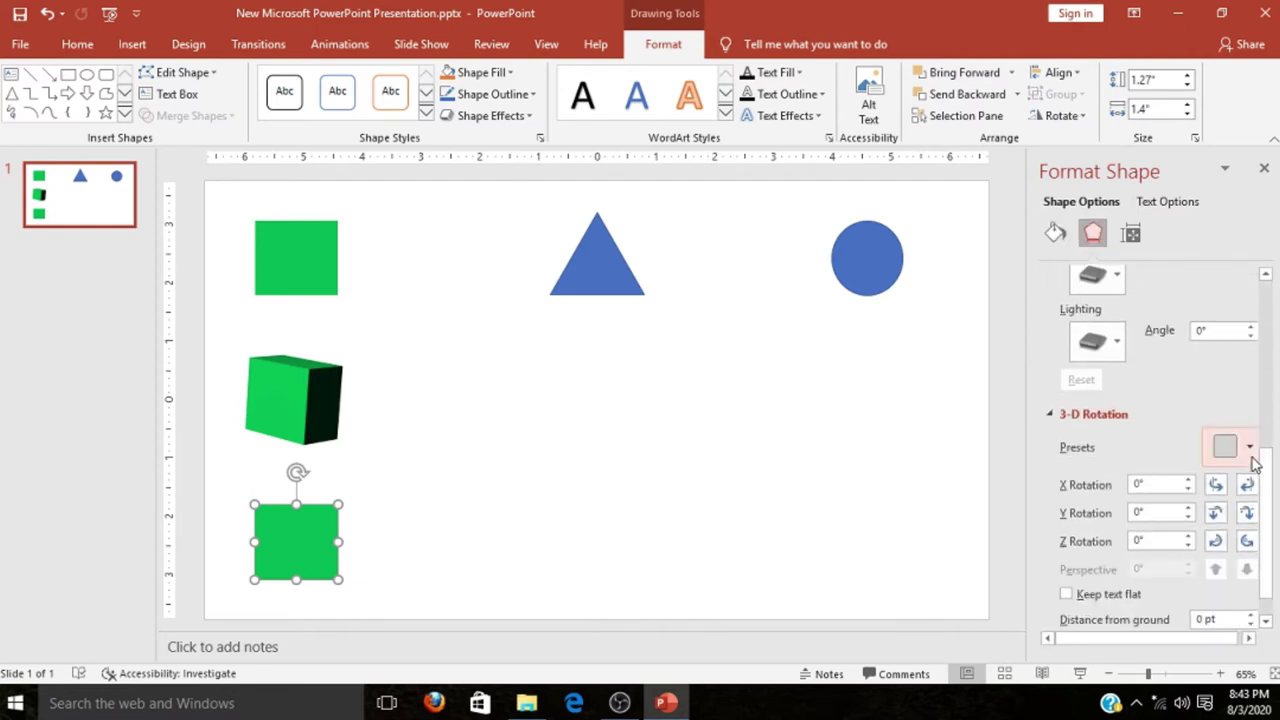
pyautogui.click(1249, 449)
pyautogui.click(1134, 230)
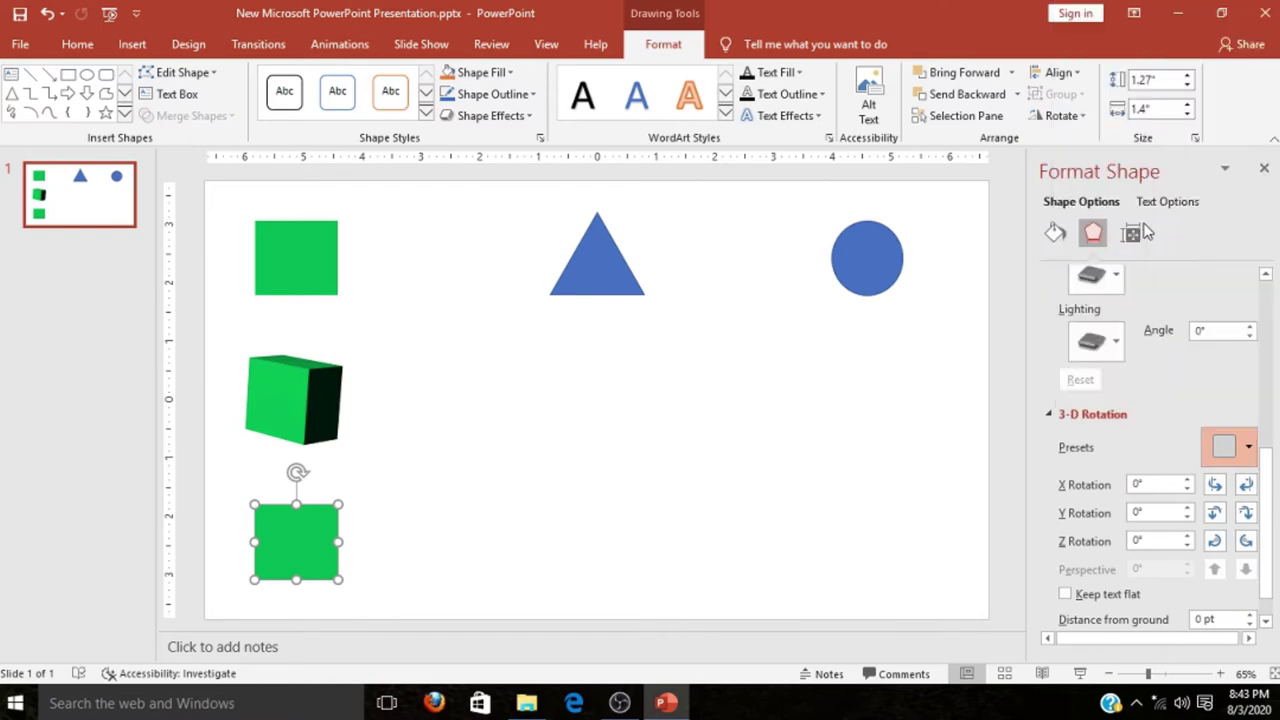
pyautogui.scroll(5, 1268, 511)
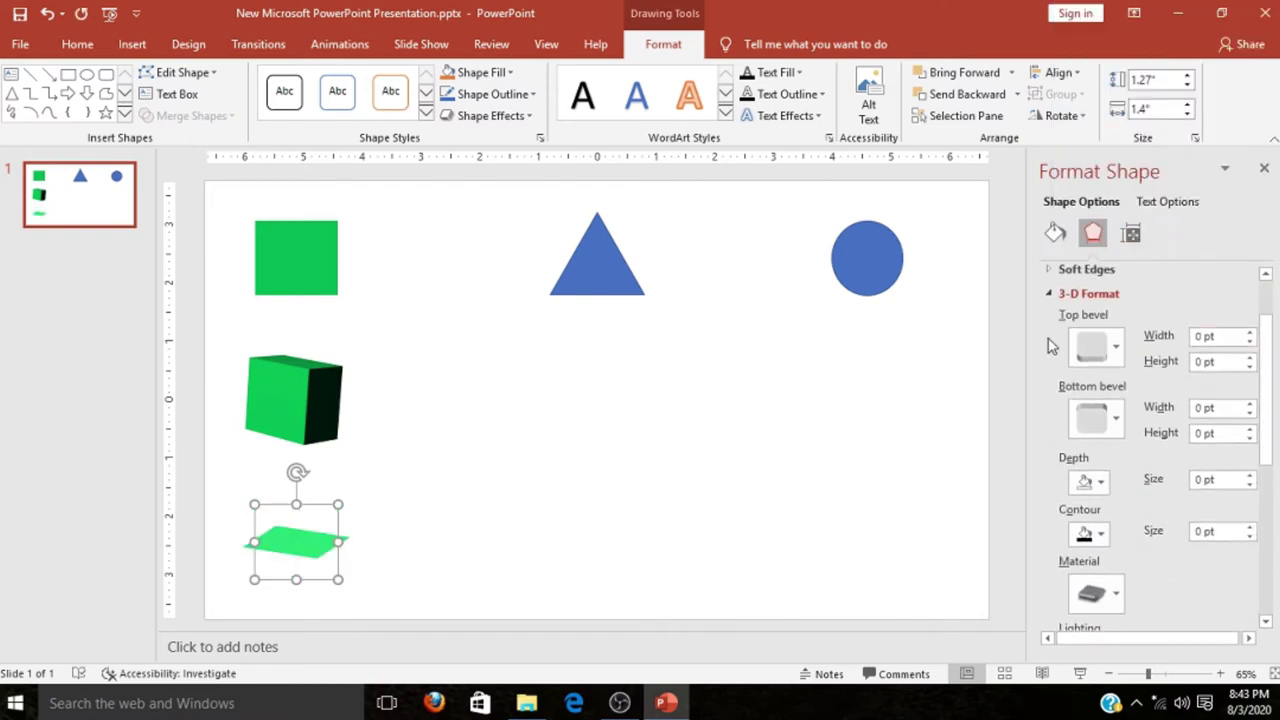
# Step: Give the tilted green square a top bevel and set its height to 80 pt
pyautogui.click(1116, 346)
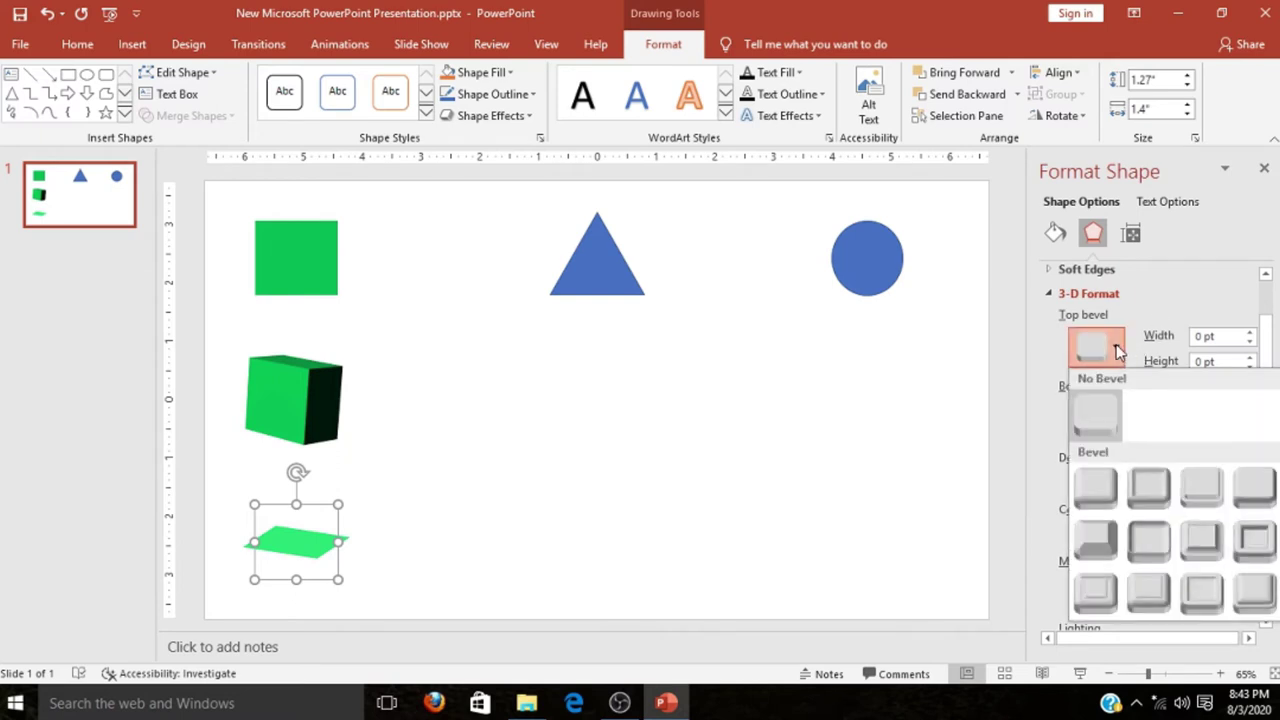
pyautogui.click(1093, 541)
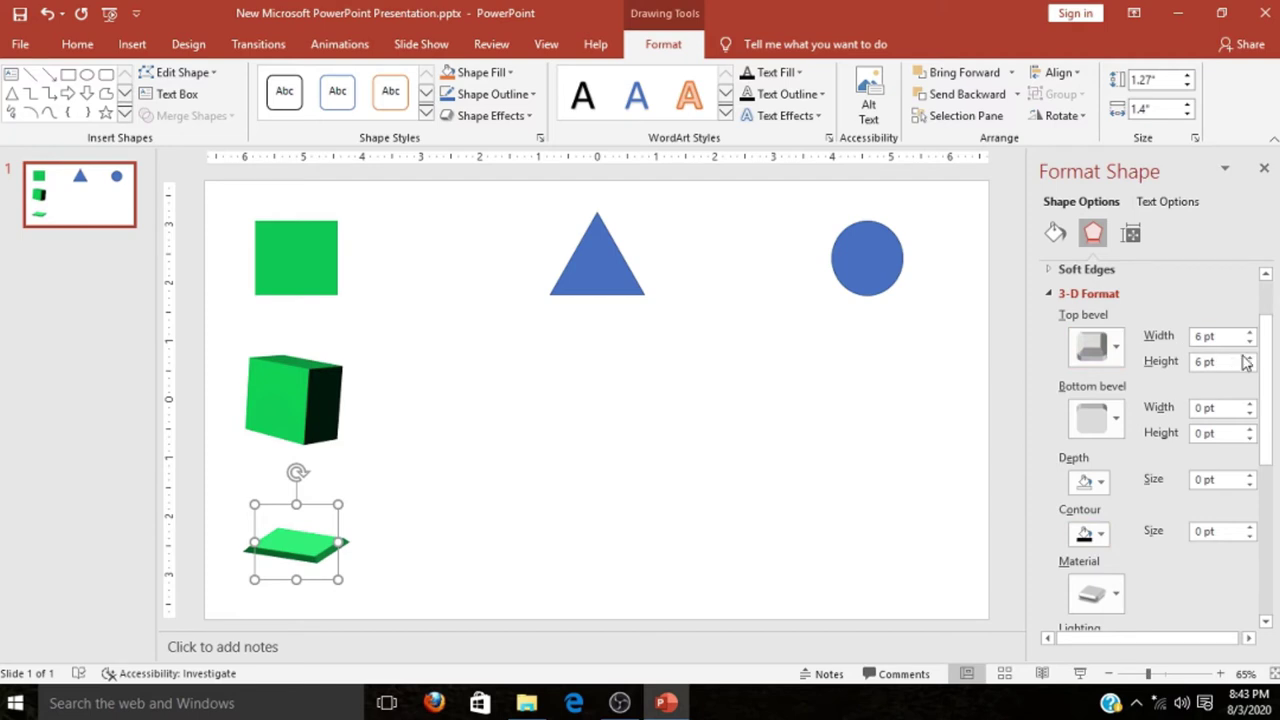
pyautogui.moveTo(1253, 366); pyautogui.dragTo(1253, 366)
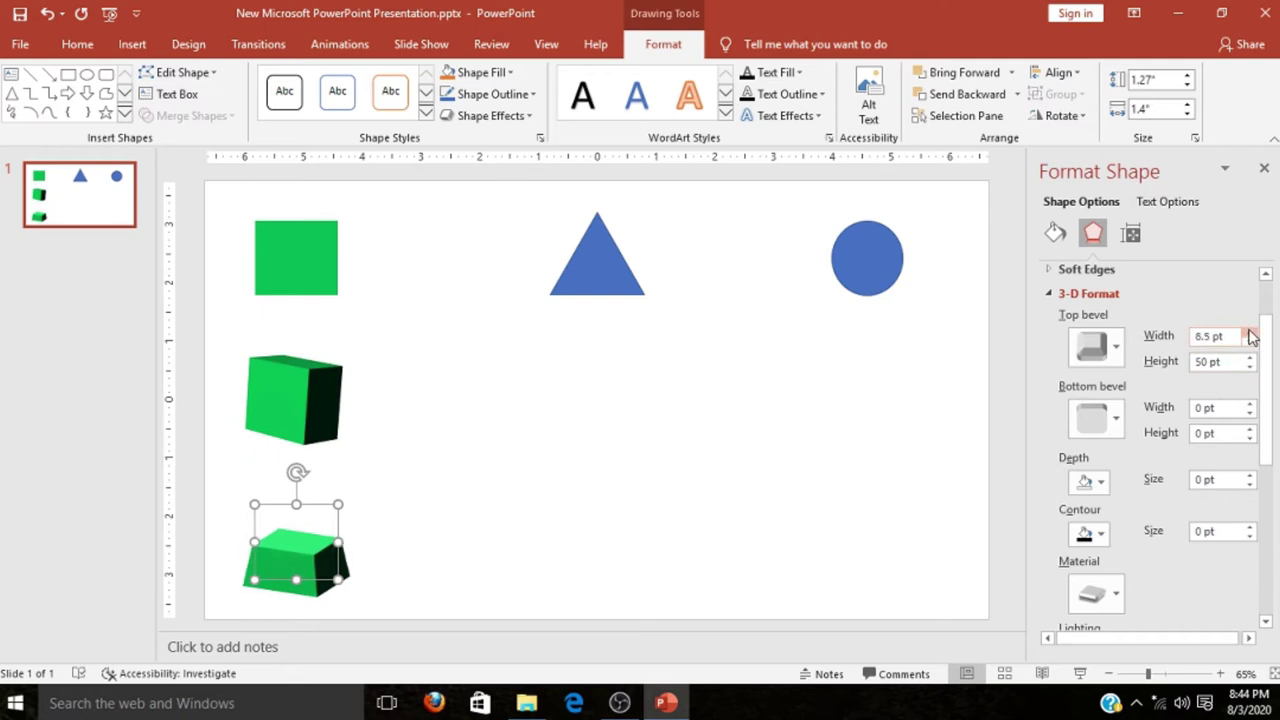
pyautogui.moveTo(1251, 336); pyautogui.dragTo(1251, 336)
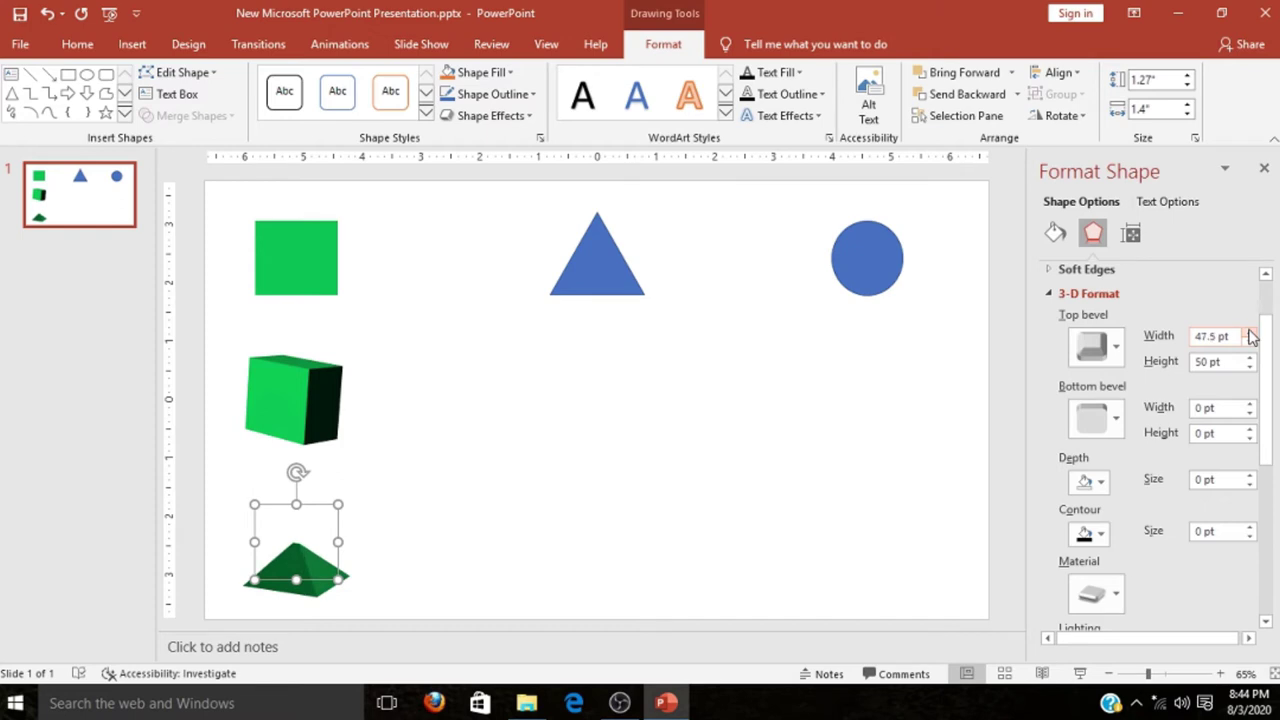
pyautogui.click(1249, 358)
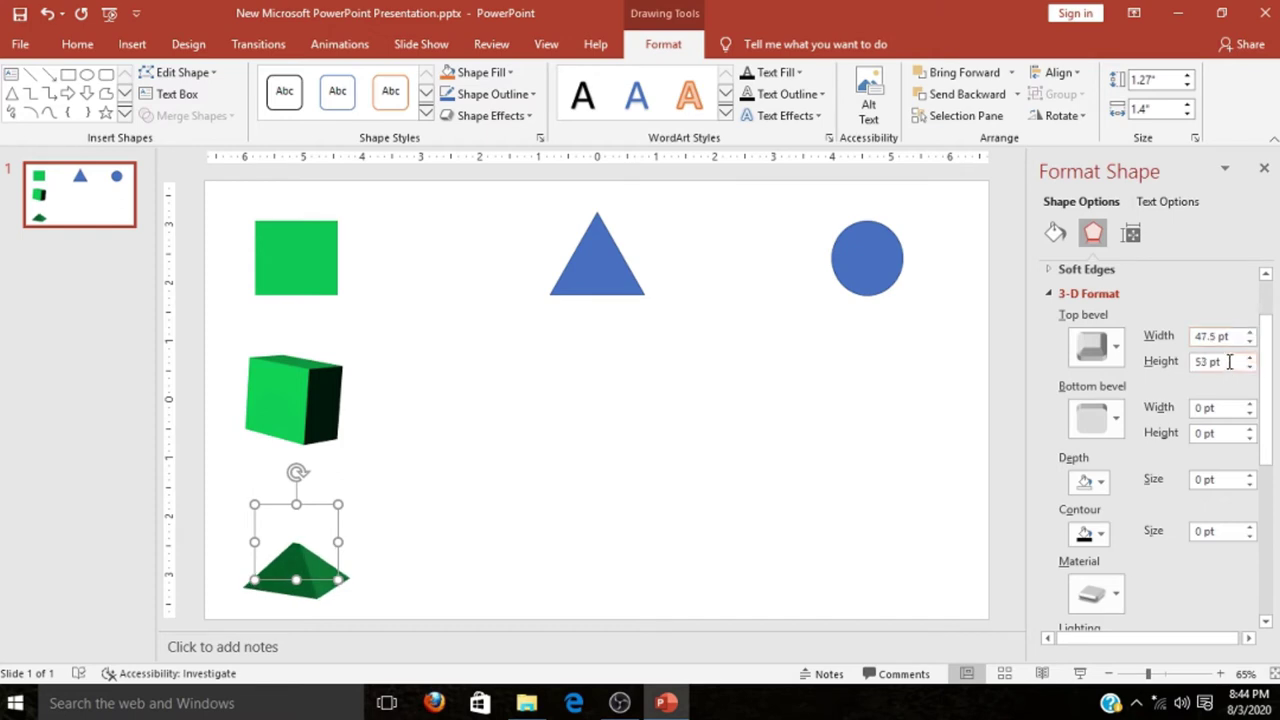
pyautogui.moveTo(1230, 362); pyautogui.dragTo(1178, 372)
pyautogui.write('8')
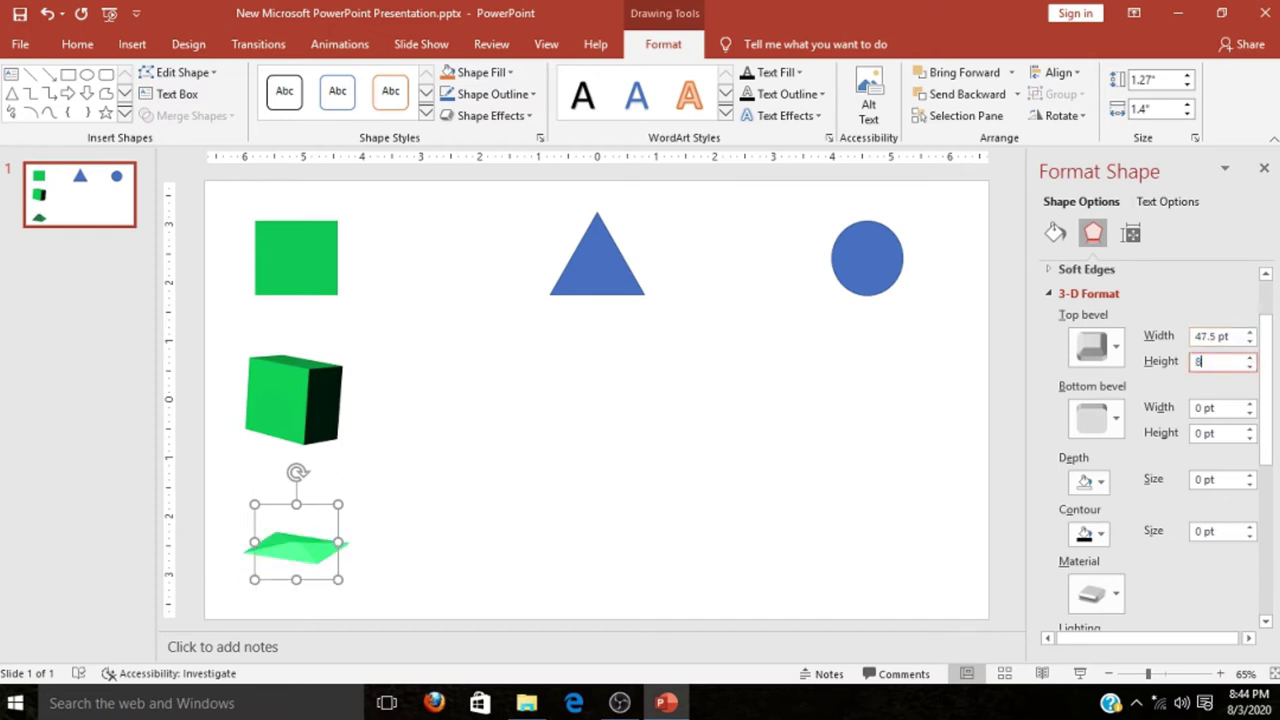
pyautogui.write('0')
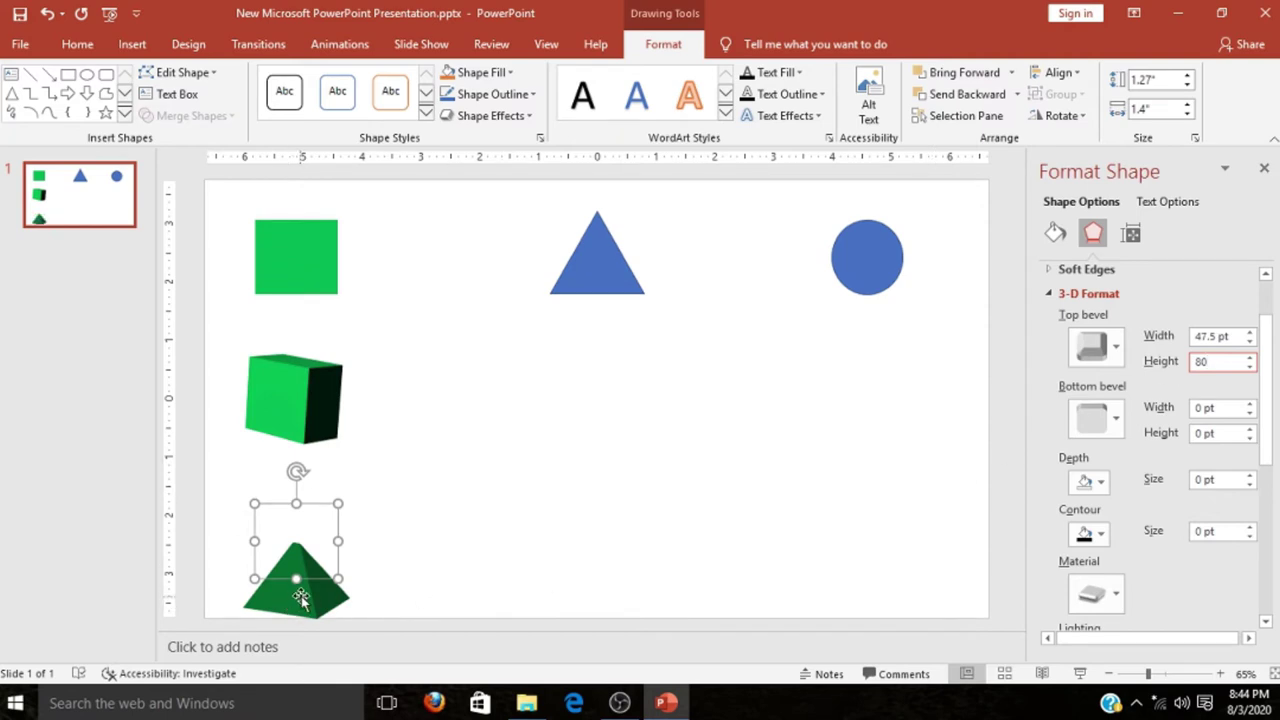
# Step: Move the pyramid up toward the cube and tune the bevel width to about 46.5 pt
pyautogui.moveTo(300, 598); pyautogui.dragTo(300, 561)
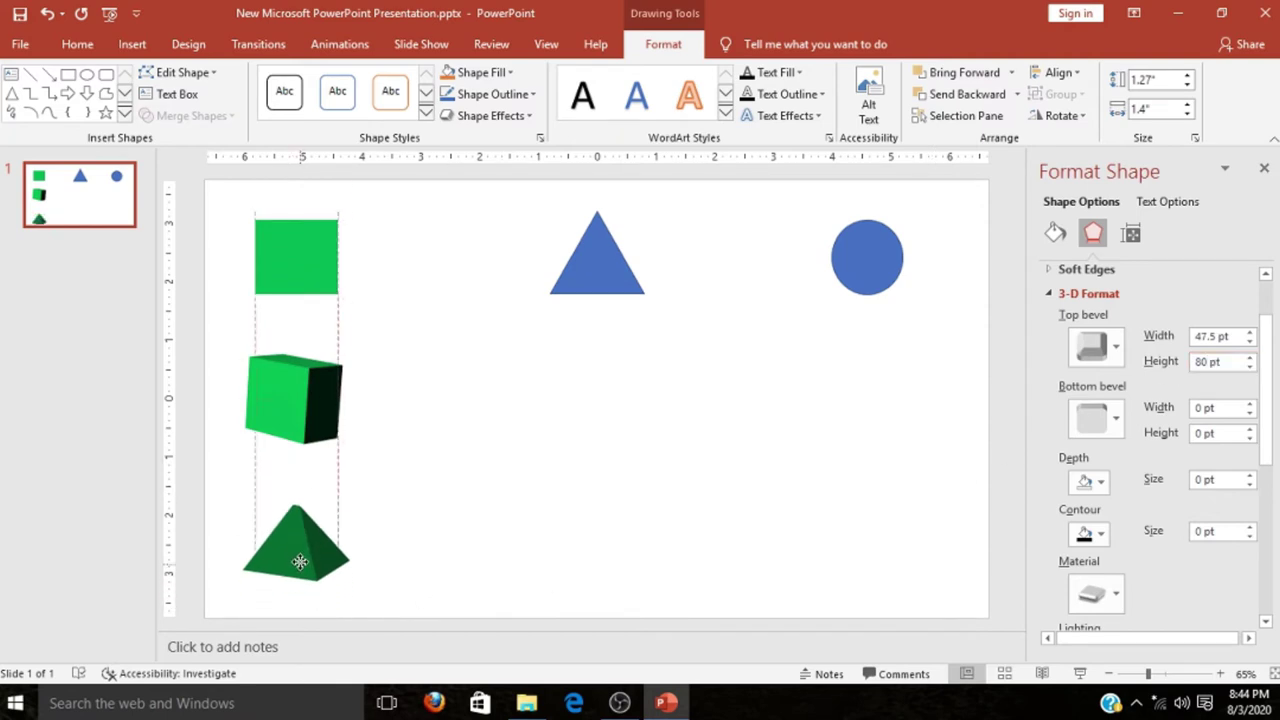
pyautogui.click(1250, 331)
pyautogui.click(1250, 331)
pyautogui.click(1250, 331)
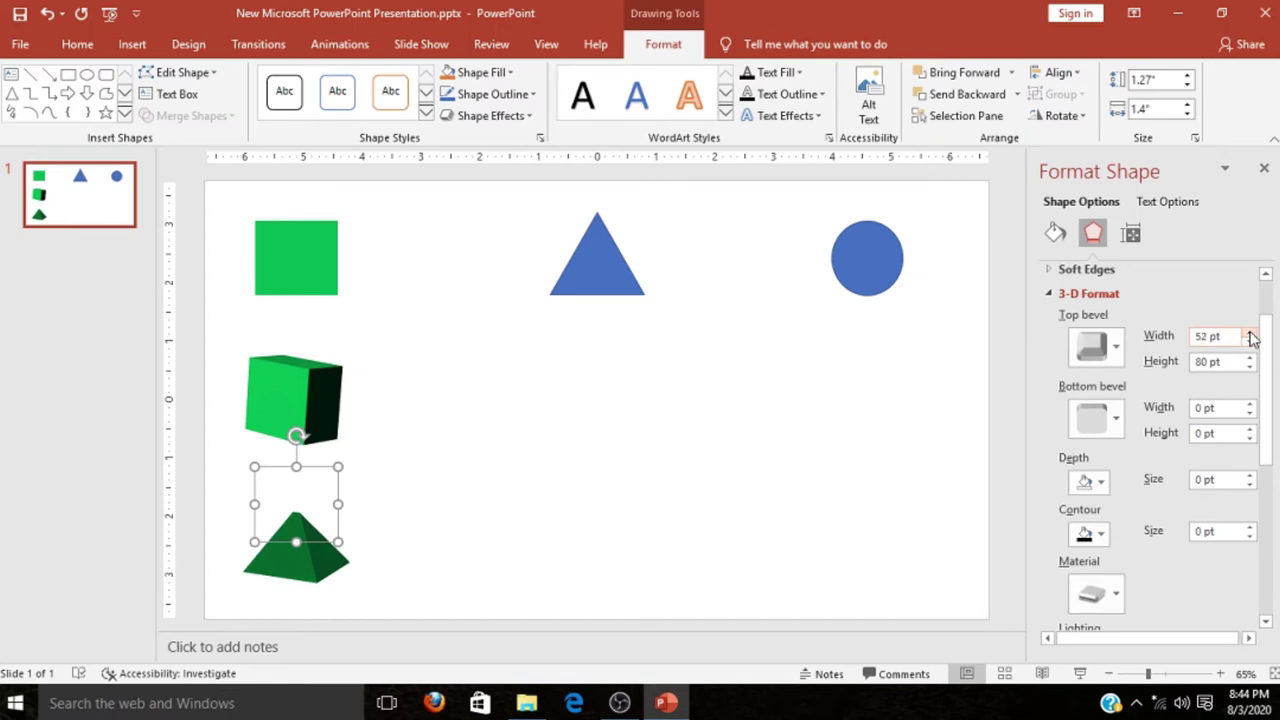
pyautogui.click(1249, 342)
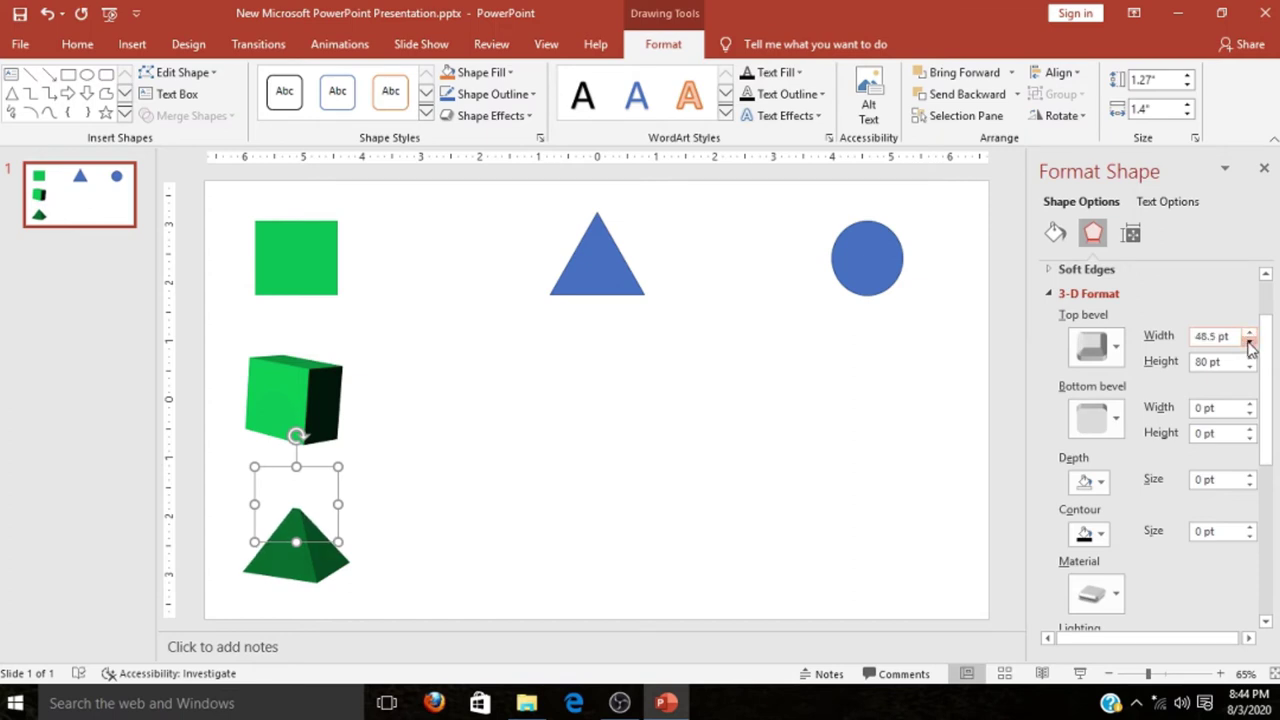
pyautogui.click(1249, 342)
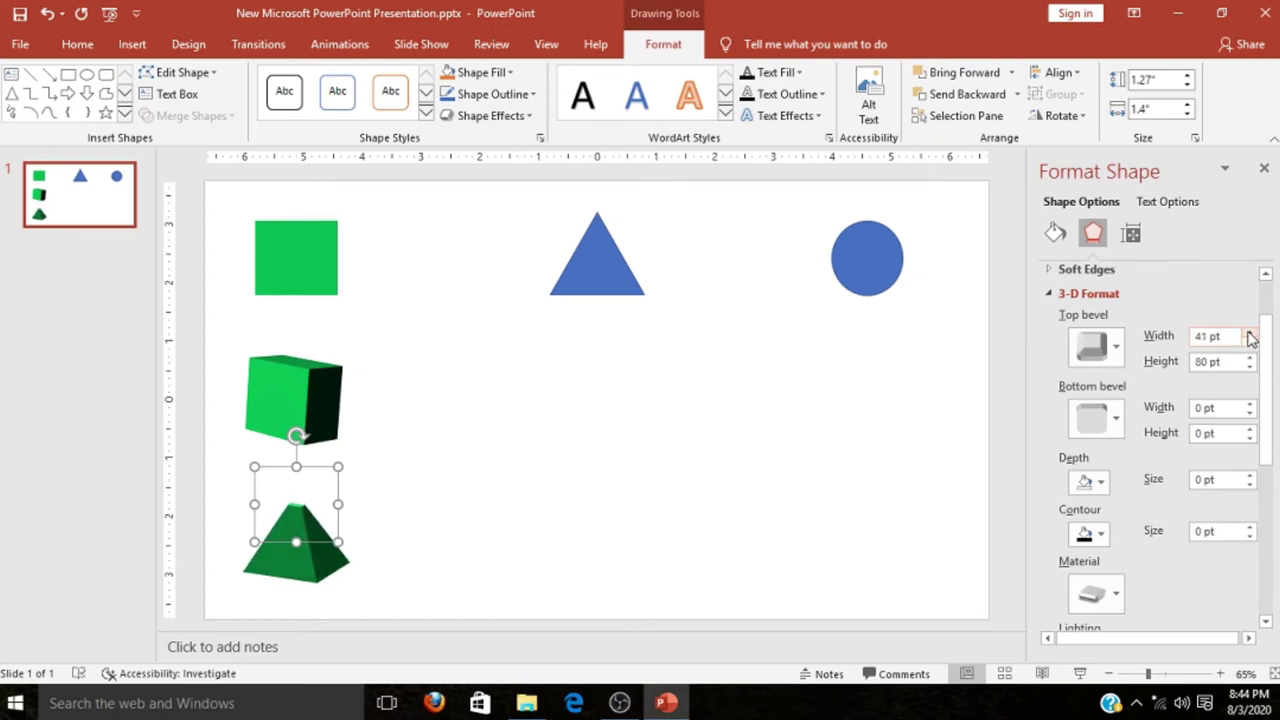
pyautogui.click(1249, 333)
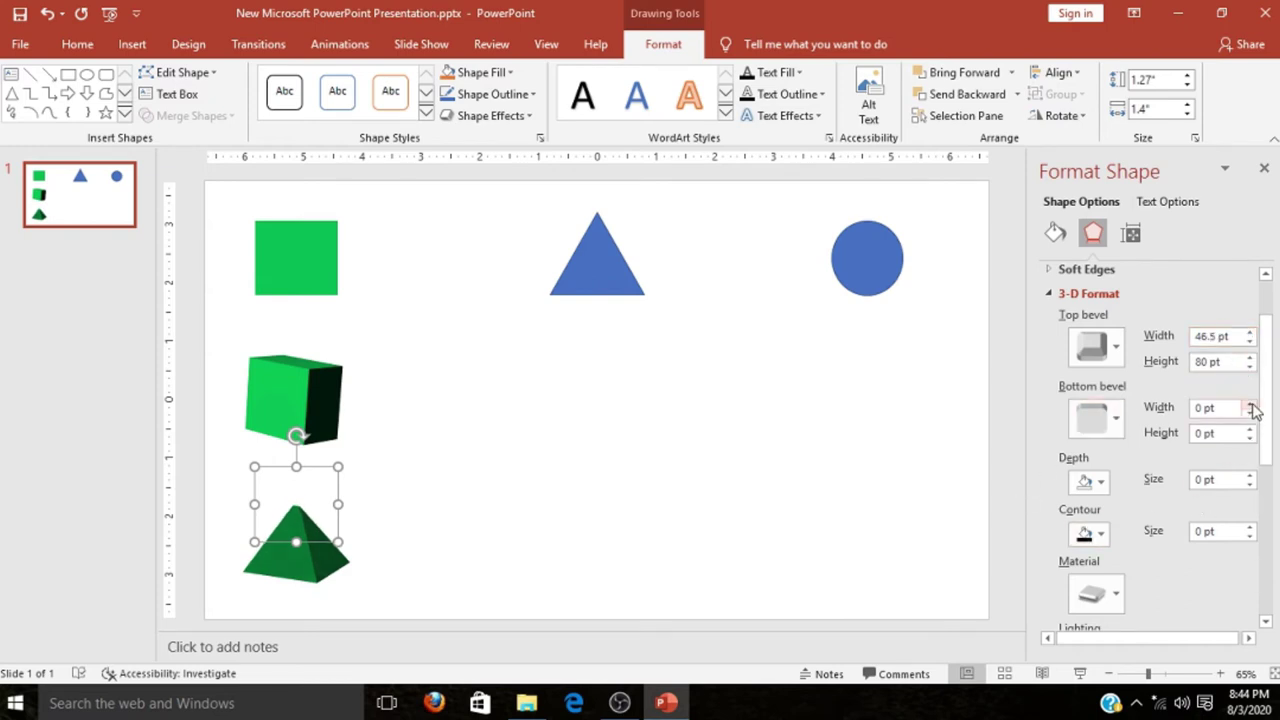
pyautogui.moveTo(1258, 410)
pyautogui.mouseDown()
pyautogui.moveTo(1268, 316)
pyautogui.moveTo(1246, 462)
pyautogui.mouseUp()
# Step: Apply the Perspective Contrasting Left rotation preset and set X rotation to 60°
pyautogui.click(1246, 470)
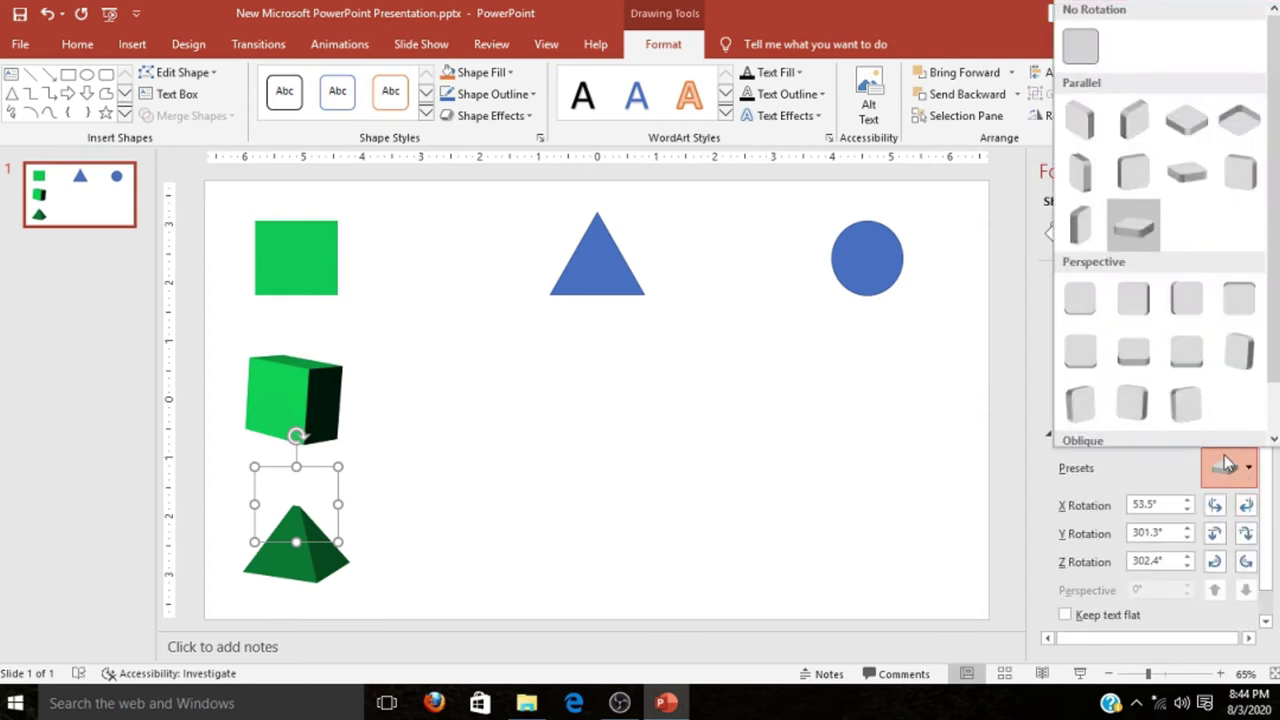
pyautogui.click(1238, 352)
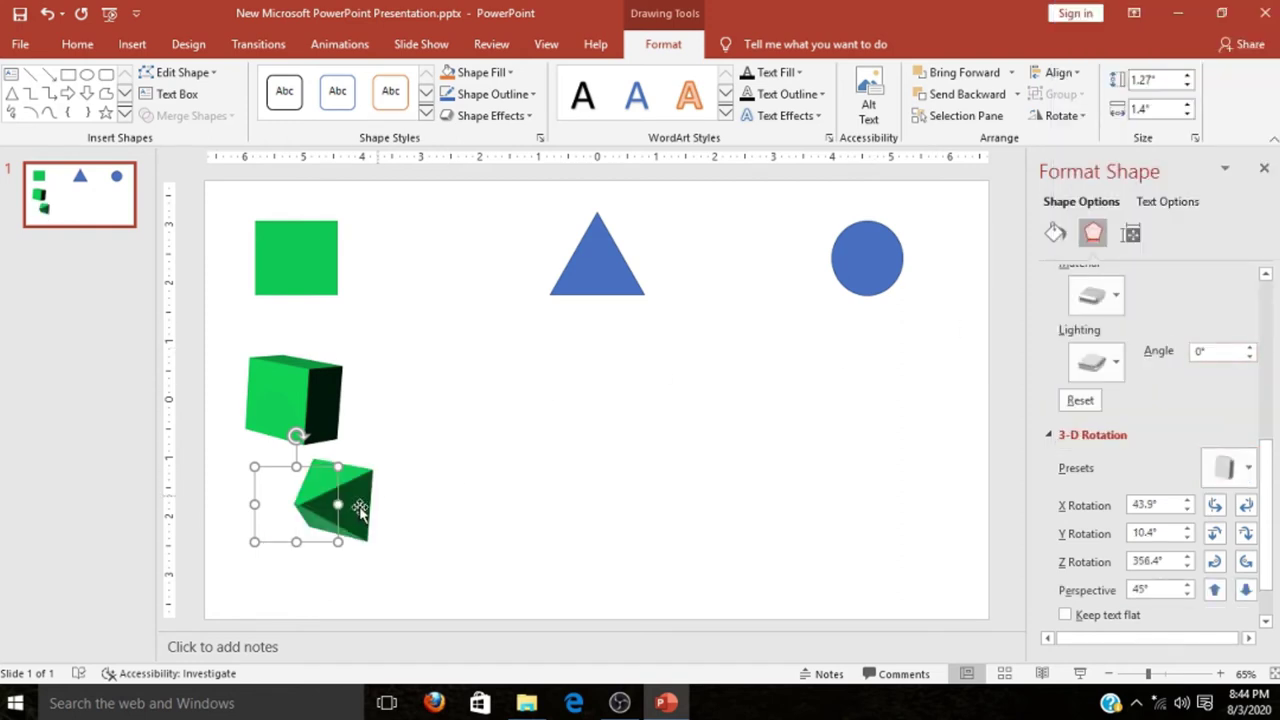
pyautogui.moveTo(359, 510); pyautogui.dragTo(318, 543)
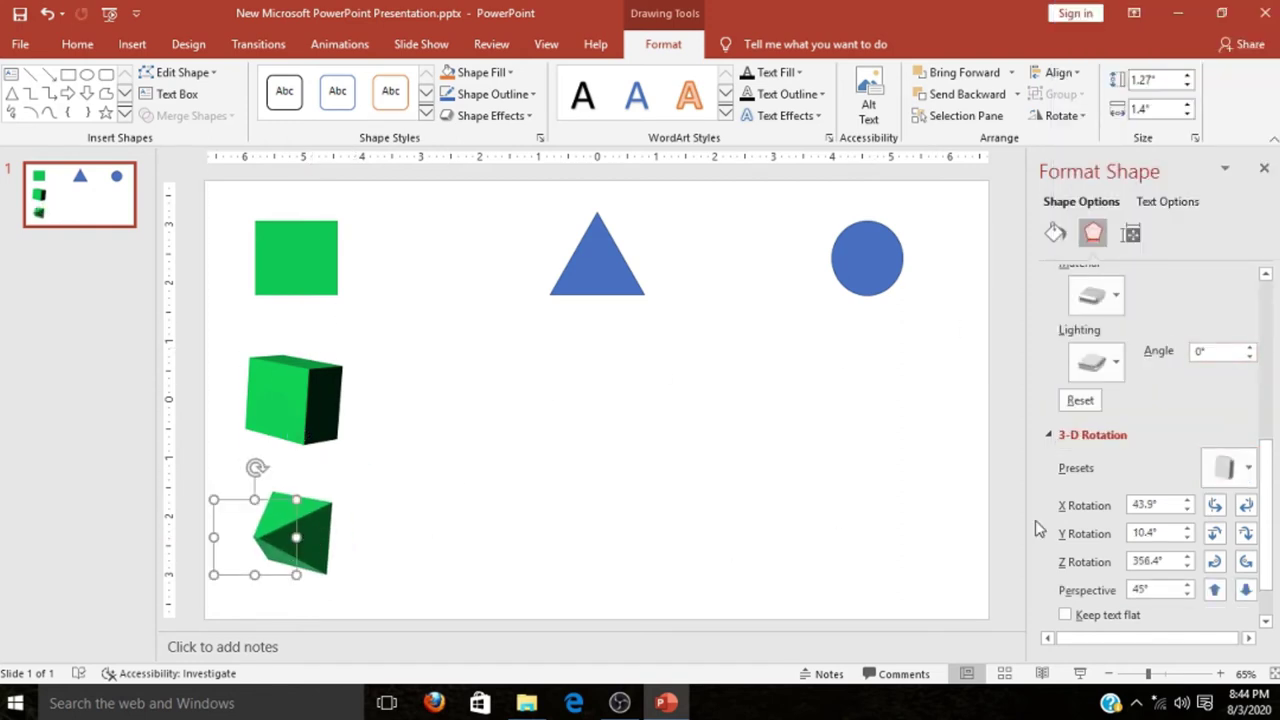
pyautogui.click(1187, 501)
pyautogui.click(1187, 501)
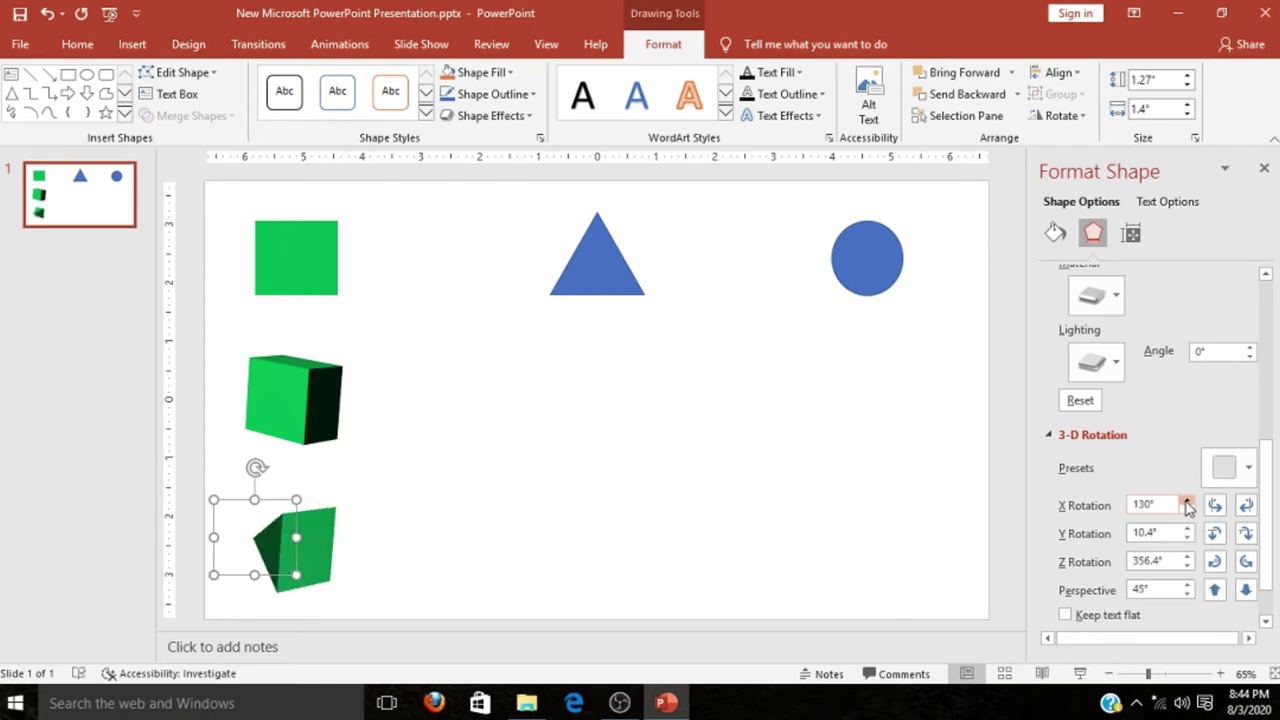
pyautogui.click(1186, 511)
pyautogui.click(1186, 511)
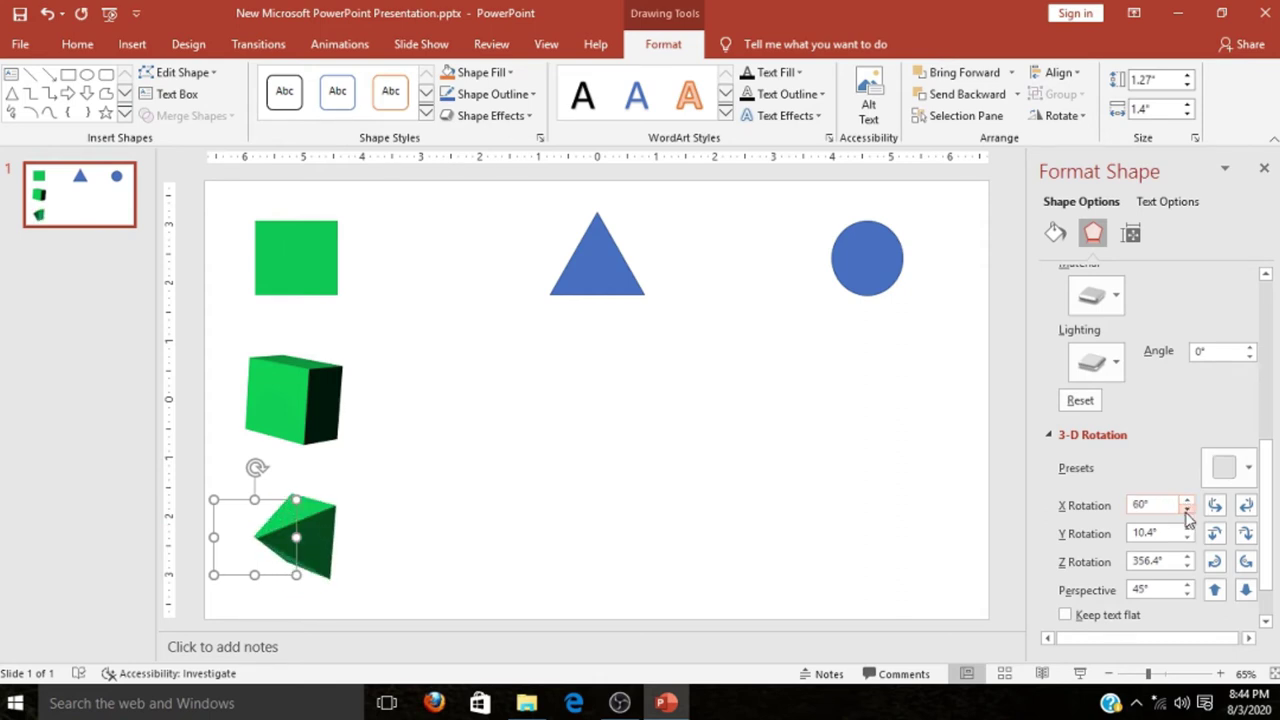
pyautogui.click(1186, 529)
# Step: Set the pyramid's Z rotation to 240° and move it beneath the cube
pyautogui.click(1187, 530)
pyautogui.click(1187, 530)
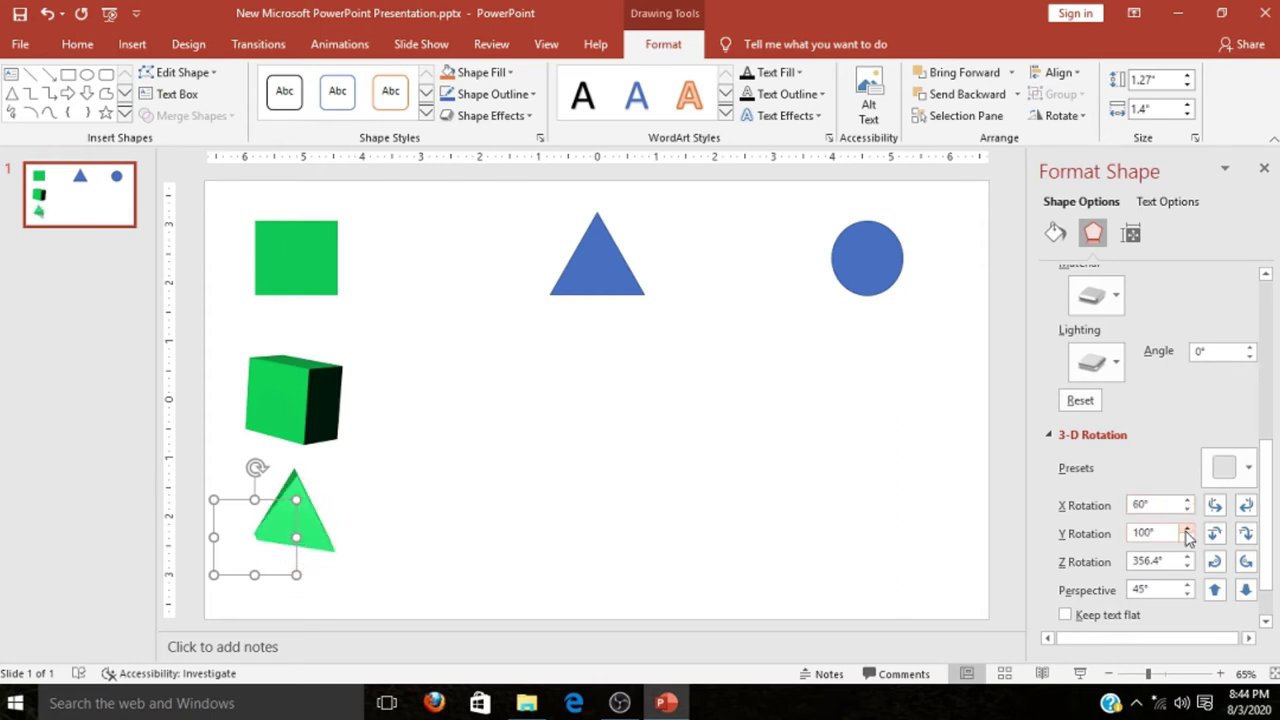
pyautogui.click(1187, 530)
pyautogui.click(1187, 530)
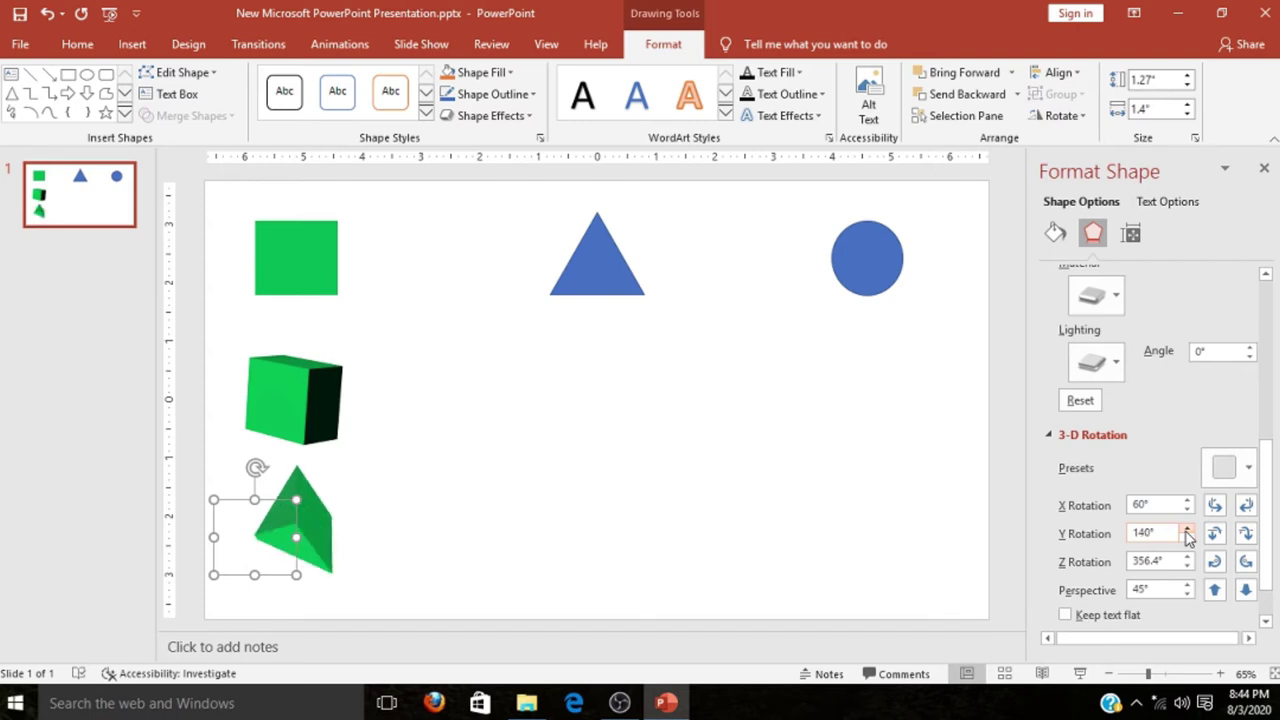
pyautogui.hotkey('ctrl', 'z')
pyautogui.click(1188, 565)
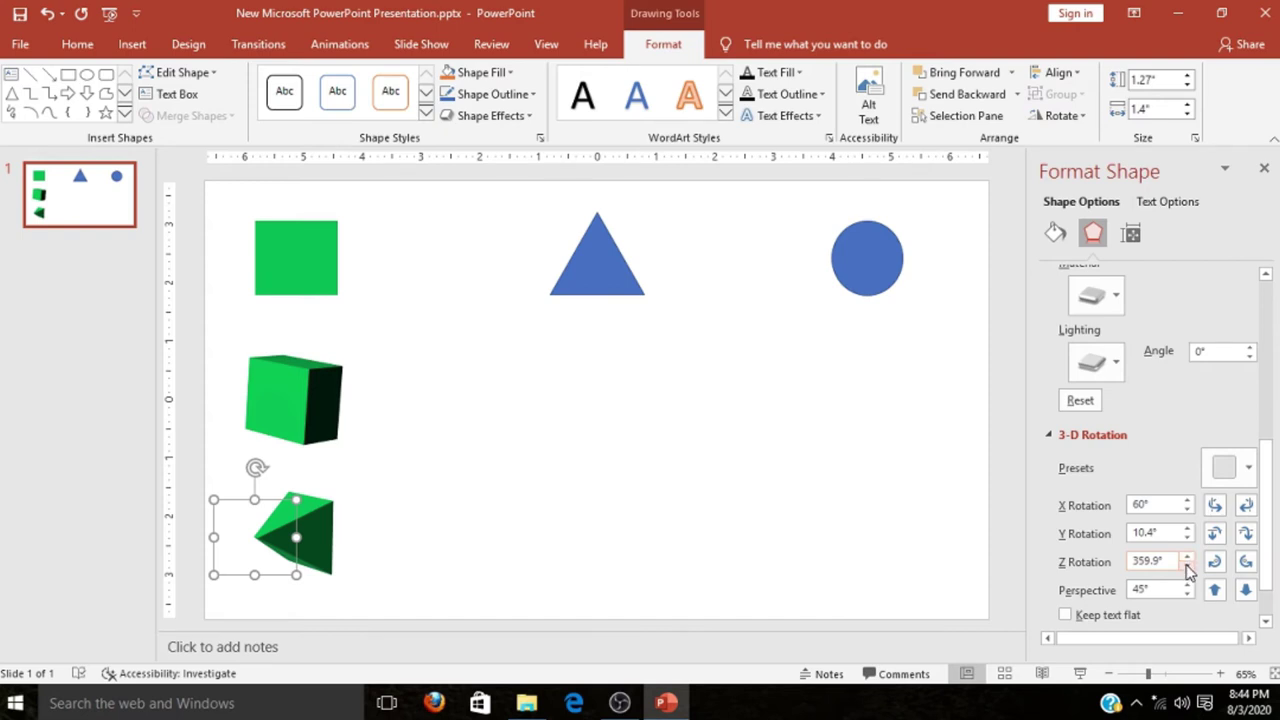
pyautogui.click(1187, 566)
pyautogui.click(1187, 566)
pyautogui.click(1187, 566)
pyautogui.click(1187, 566)
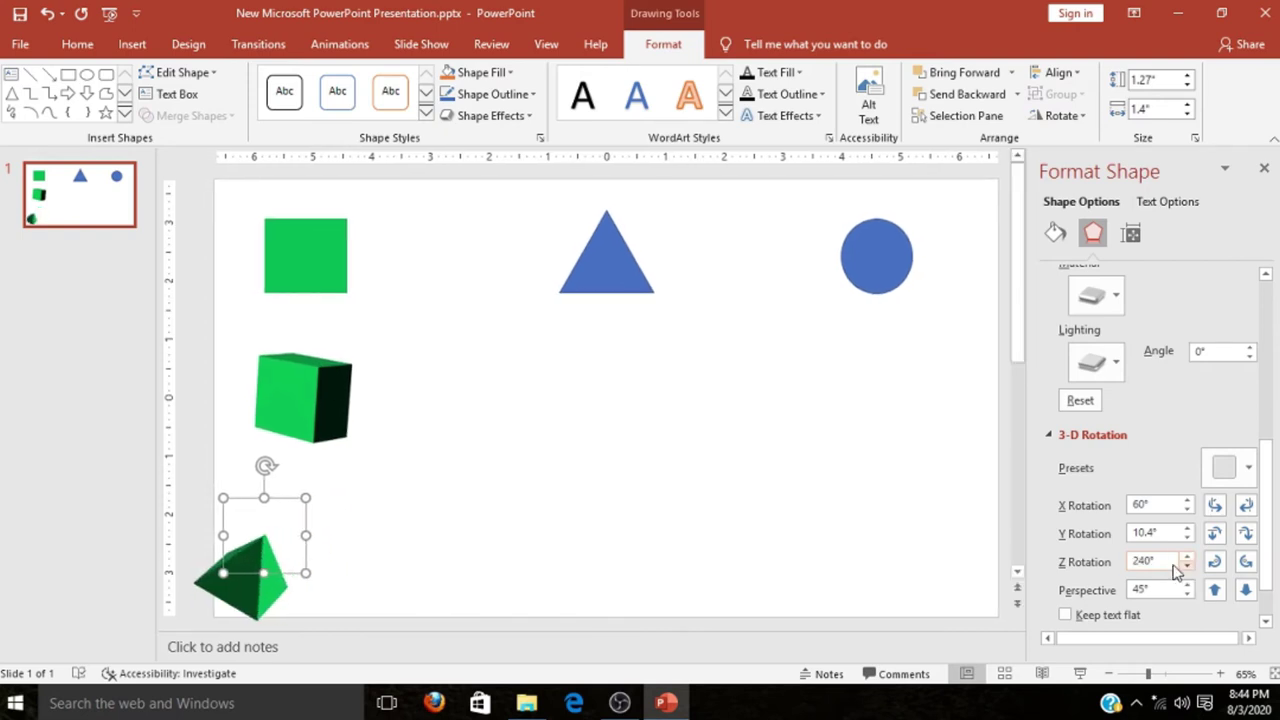
pyautogui.moveTo(258, 582); pyautogui.dragTo(309, 548)
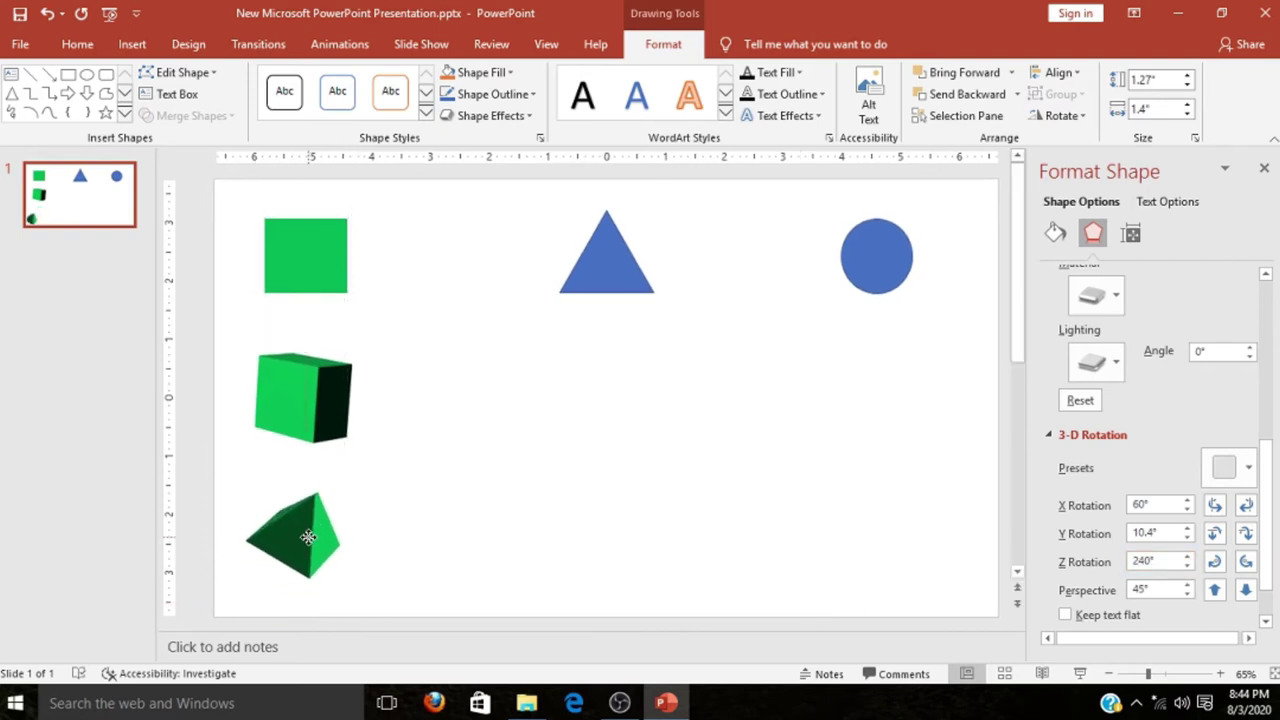
# Step: Fill the top triangle red and remove its outline
pyautogui.click(597, 260)
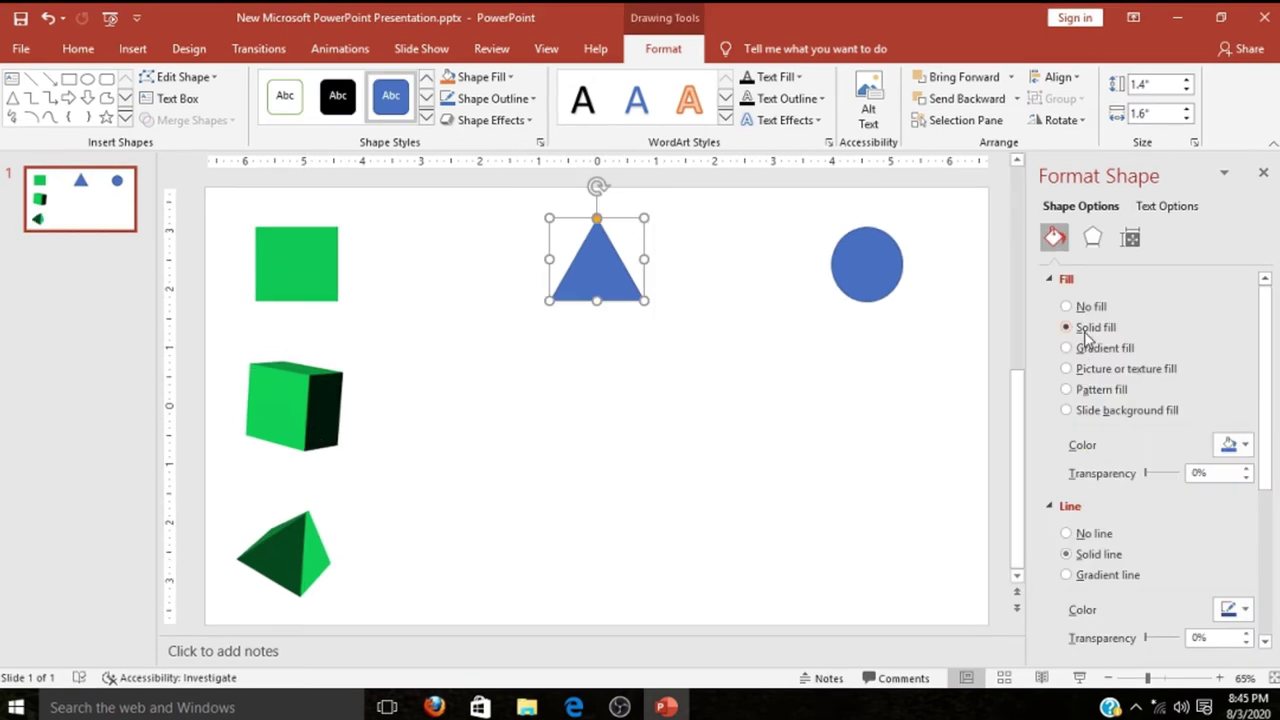
pyautogui.click(1232, 440)
pyautogui.click(1150, 591)
pyautogui.click(1070, 535)
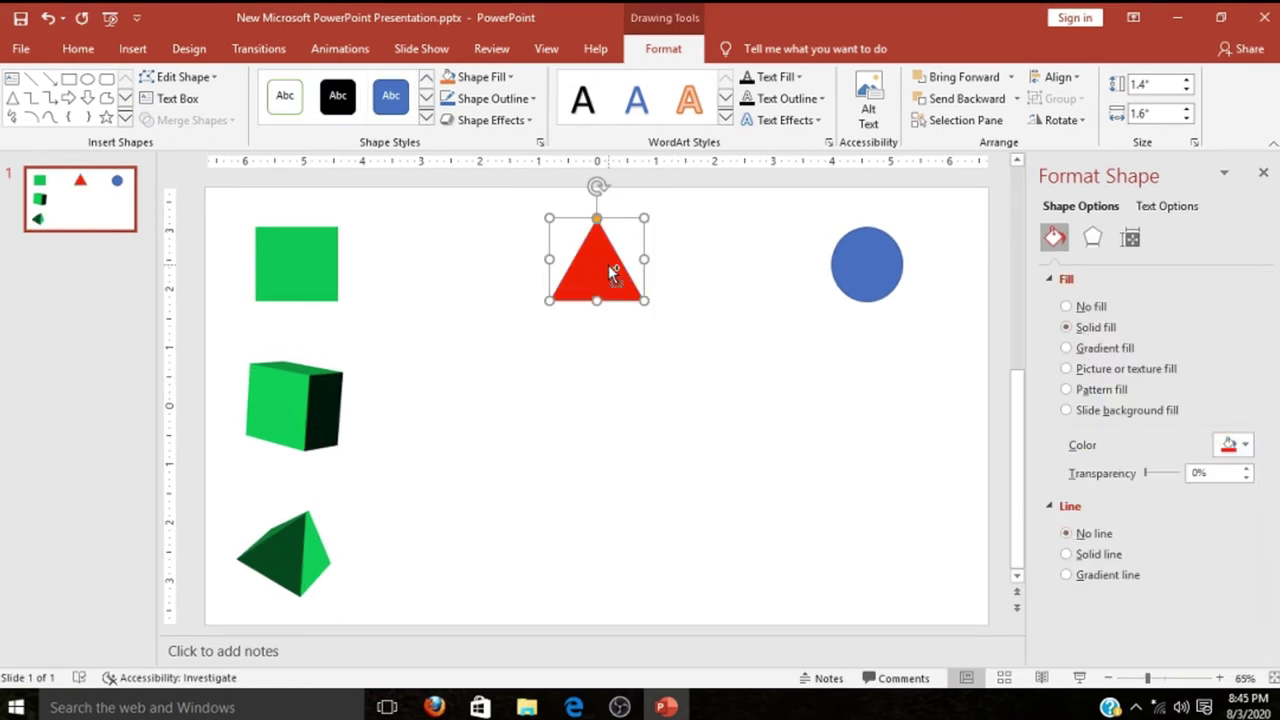
# Step: Duplicate the red triangle below the original and apply a 3-D rotation preset
pyautogui.hotkey('ctrl', 'd')
pyautogui.moveTo(608, 270); pyautogui.dragTo(600, 425)
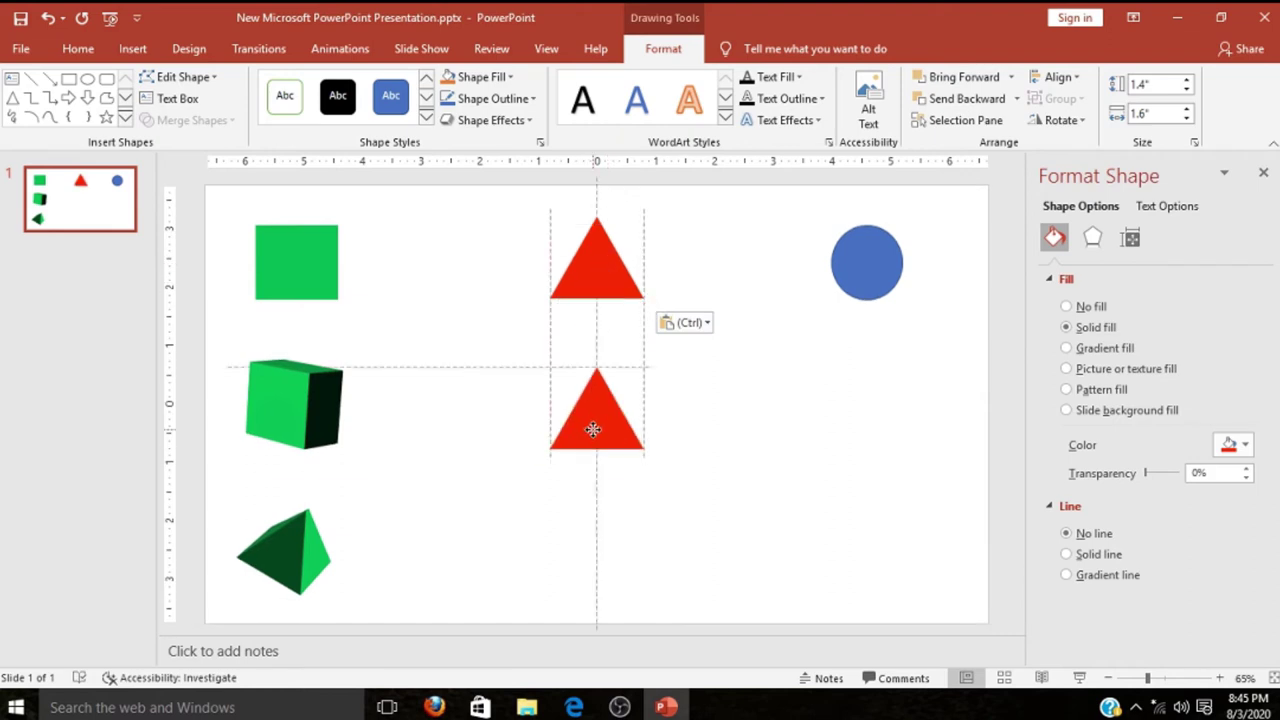
pyautogui.click(1092, 237)
pyautogui.moveTo(1266, 430); pyautogui.dragTo(1265, 582)
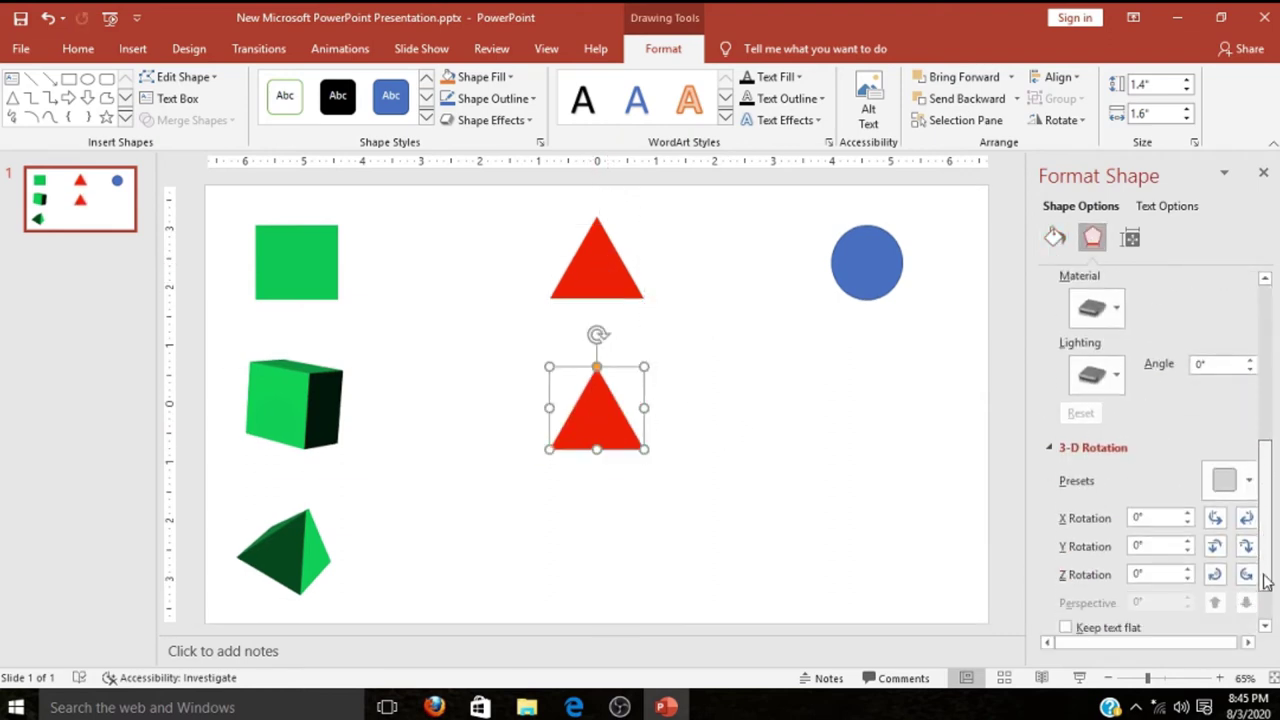
pyautogui.click(1232, 480)
pyautogui.click(1141, 234)
pyautogui.moveTo(1266, 505); pyautogui.dragTo(1266, 430)
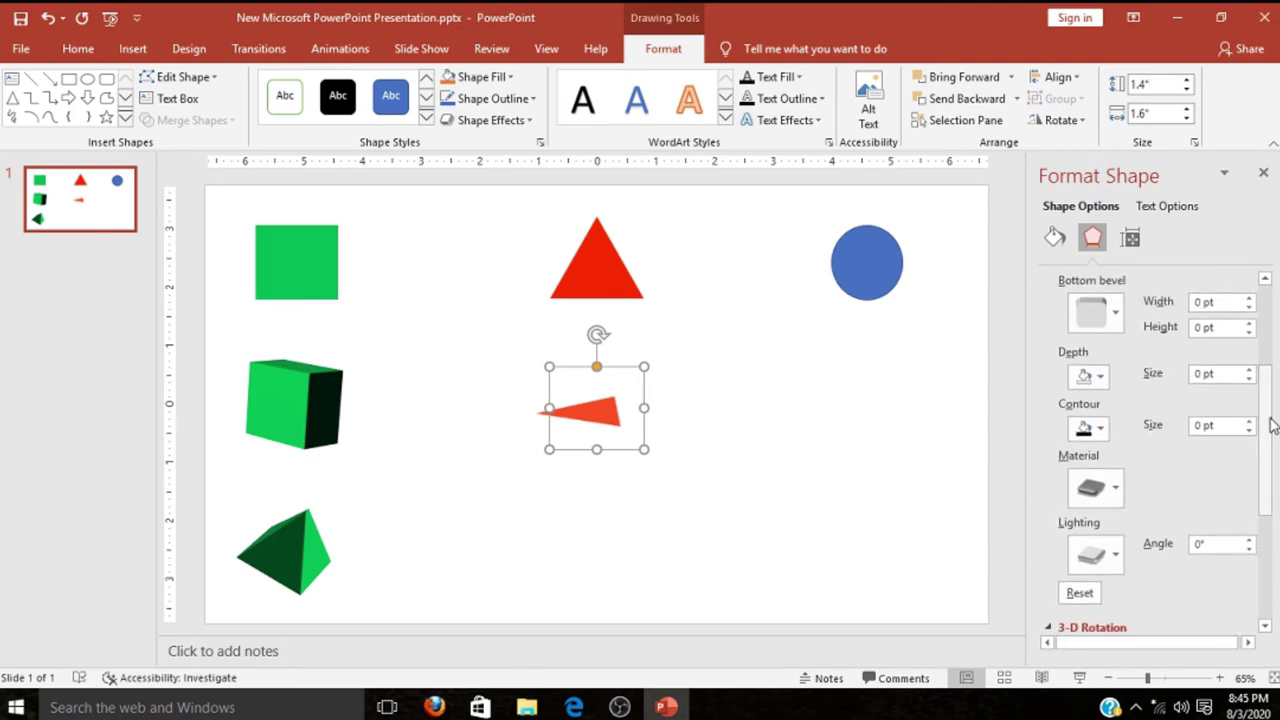
pyautogui.tripleClick(1212, 327)
pyautogui.write('50')
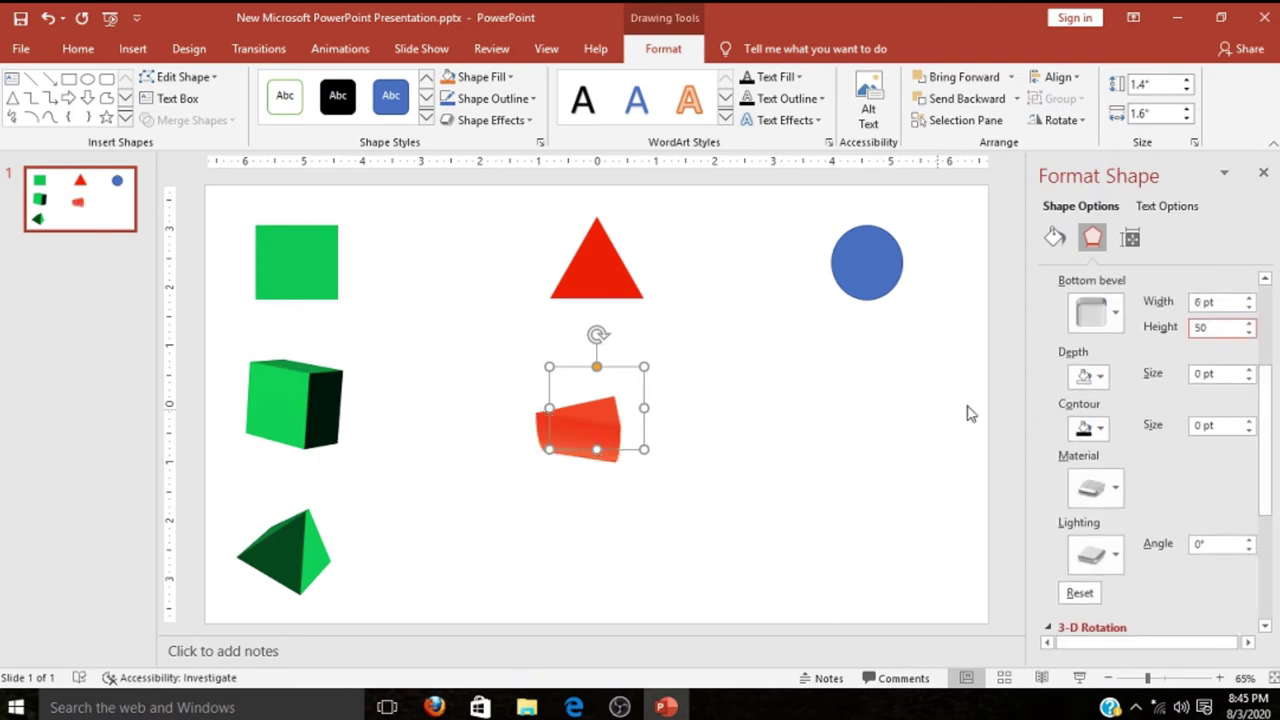
pyautogui.moveTo(591, 442); pyautogui.dragTo(637, 433)
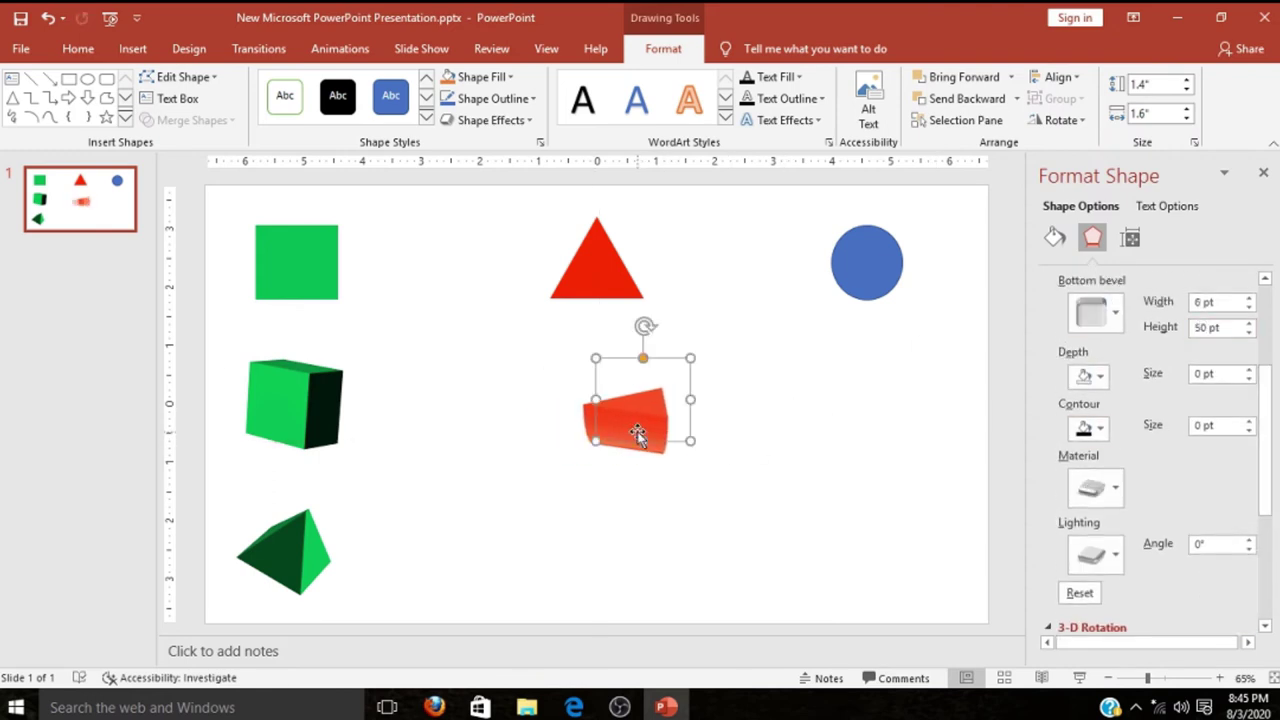
pyautogui.hotkey('ctrl', 'z')
pyautogui.hotkey('ctrl', 'z')
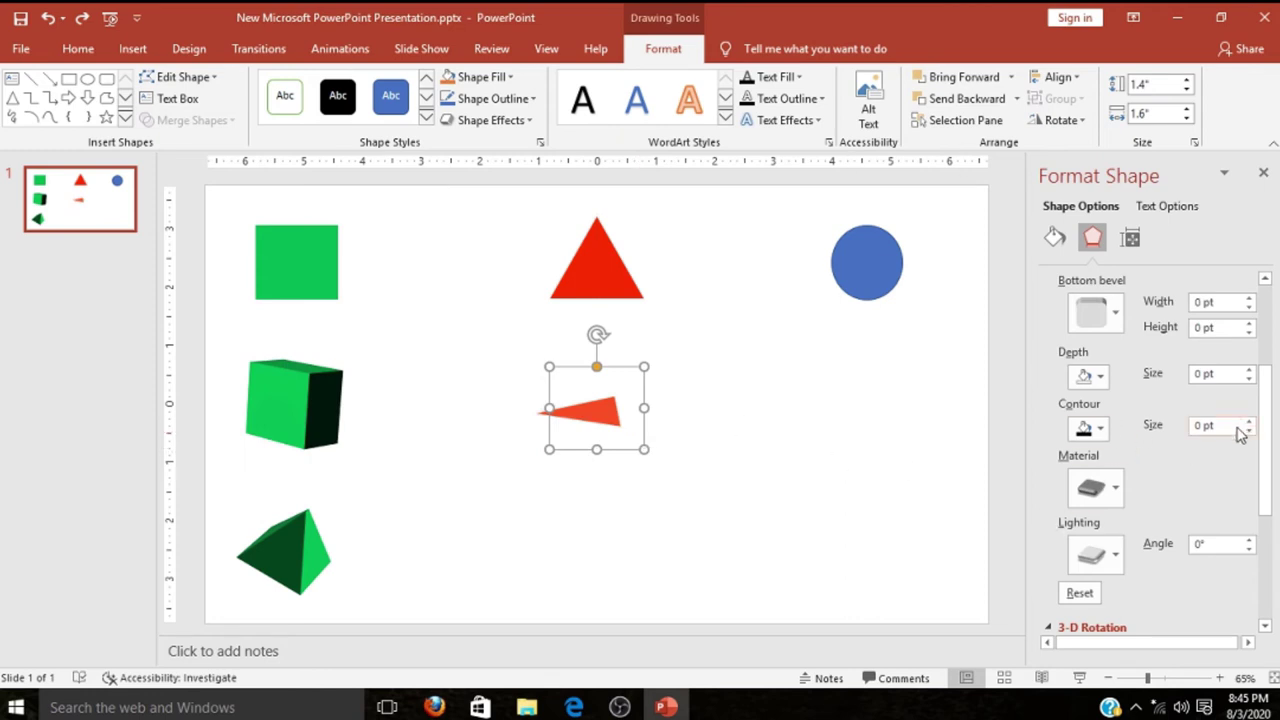
# Step: Set the copy's 3-D depth to 50 pt and apply a Perspective rotation preset
pyautogui.tripleClick(1205, 373)
pyautogui.write('50')
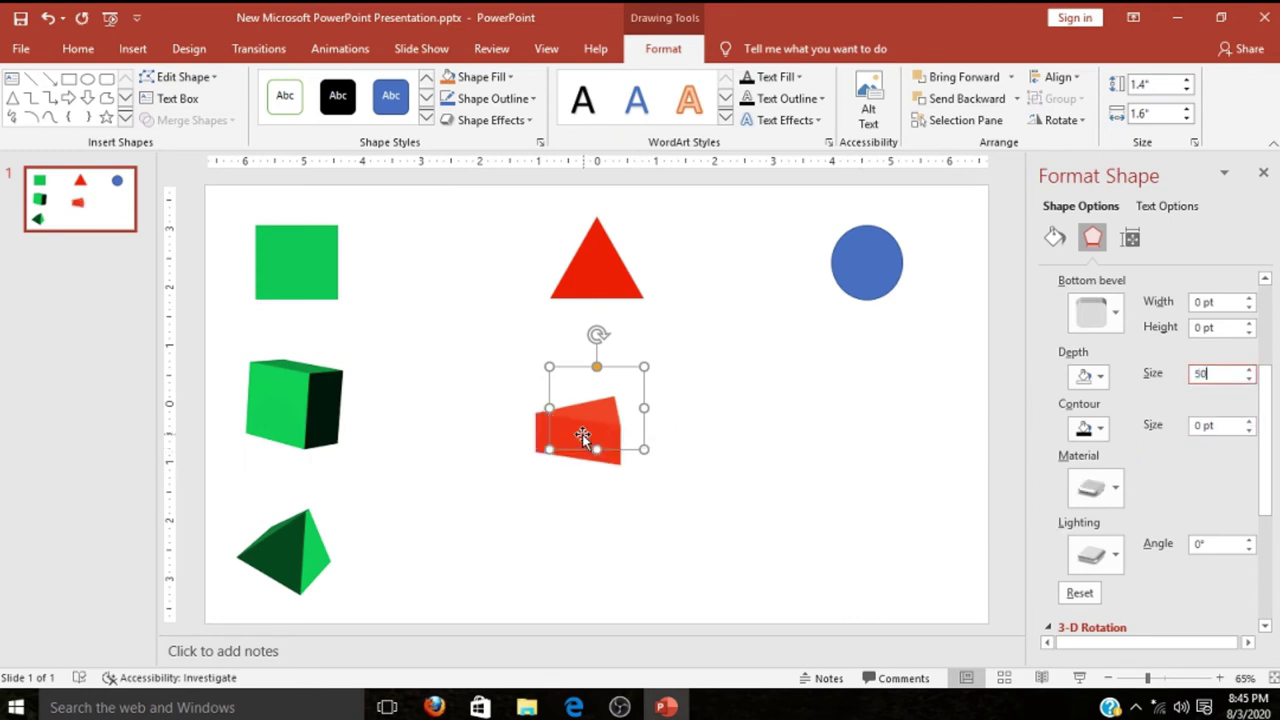
pyautogui.moveTo(582, 436); pyautogui.dragTo(613, 421)
pyautogui.moveTo(1266, 457)
pyautogui.mouseDown()
pyautogui.moveTo(1272, 378)
pyautogui.moveTo(1272, 470)
pyautogui.mouseUp()
pyautogui.click(1228, 537)
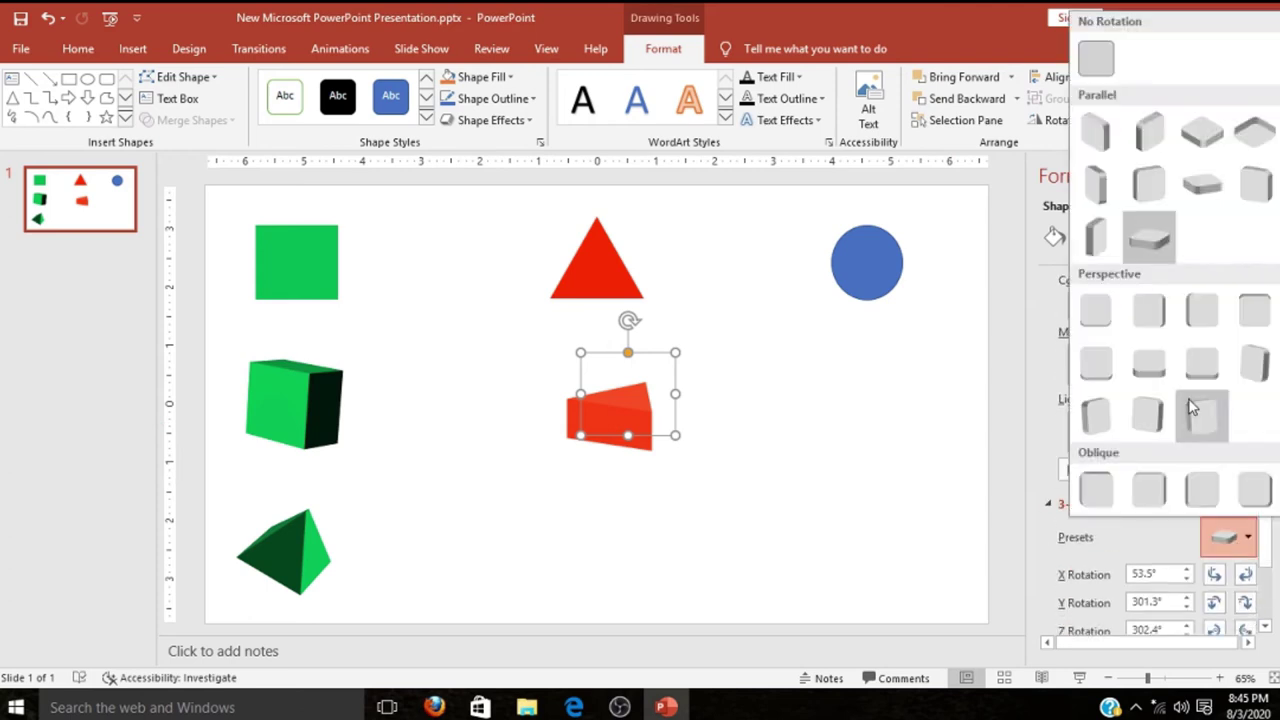
pyautogui.click(1250, 385)
pyautogui.moveTo(668, 407); pyautogui.dragTo(628, 414)
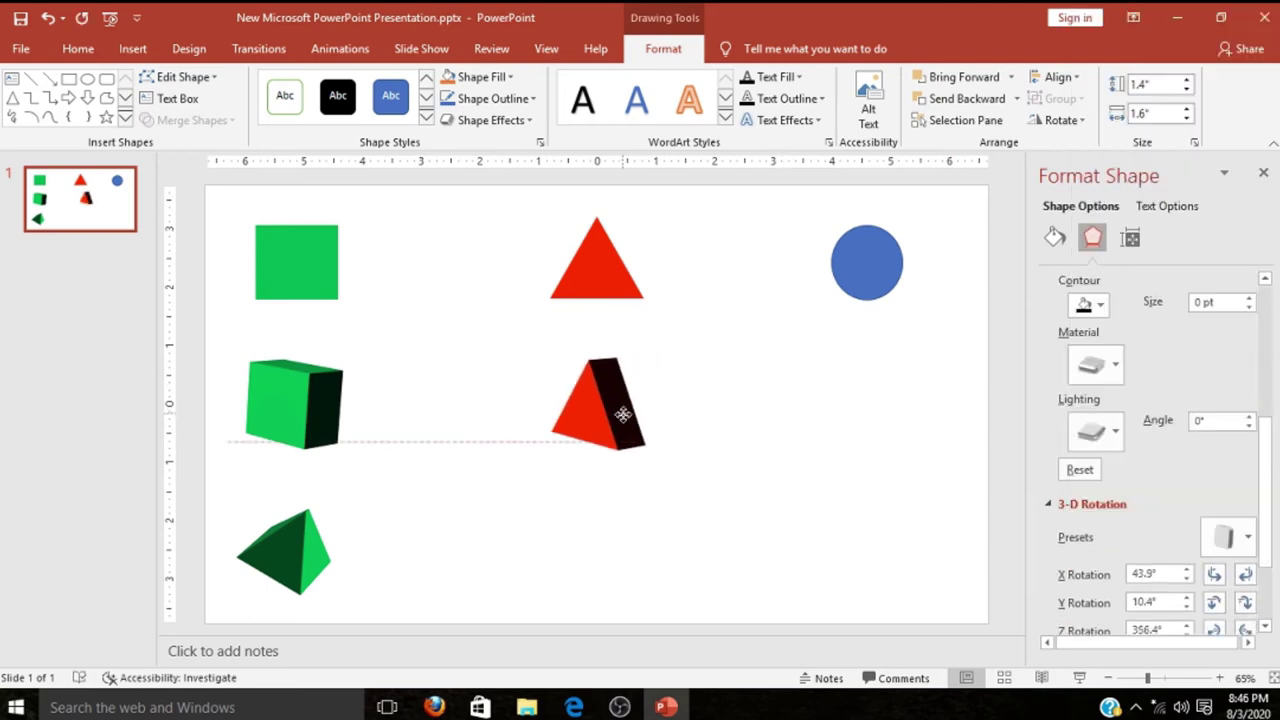
# Step: Place another triangle copy below the prism with a rotation preset and a top bevel
pyautogui.keyDown('ctrl'); pyautogui.moveTo(615, 255); pyautogui.dragTo(613, 536); pyautogui.keyUp('ctrl')
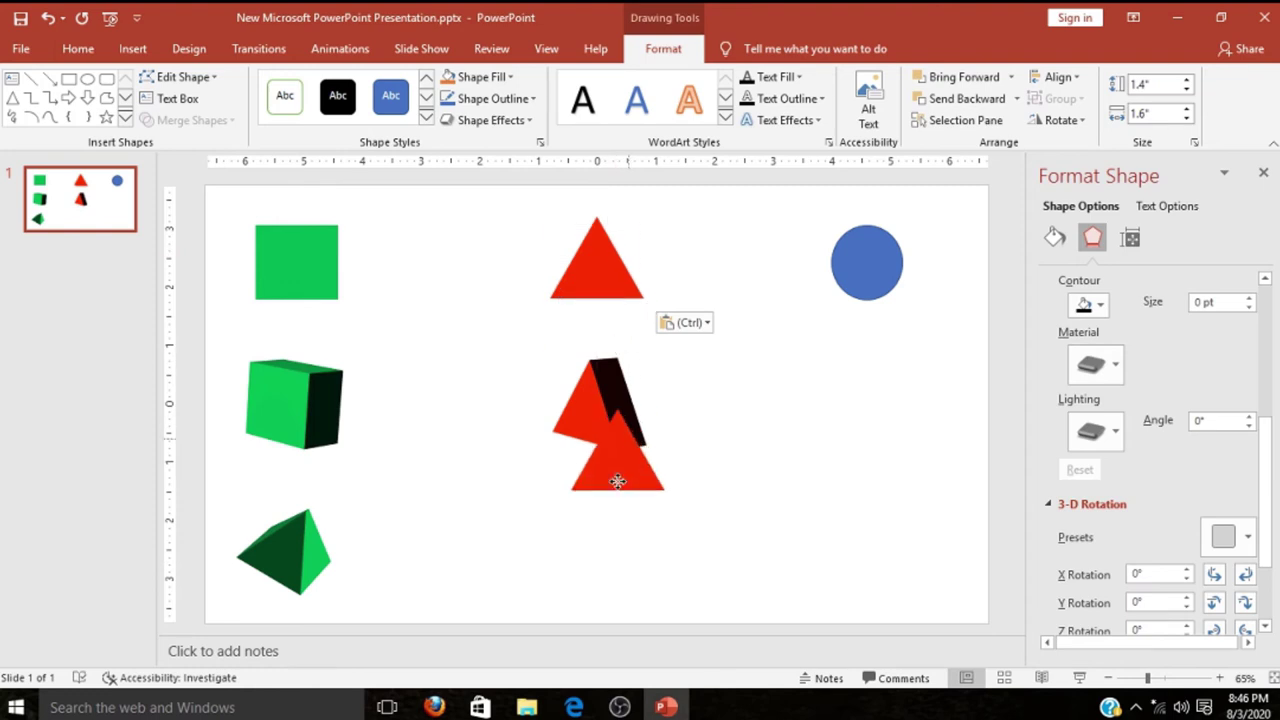
pyautogui.click(1230, 537)
pyautogui.click(1152, 508)
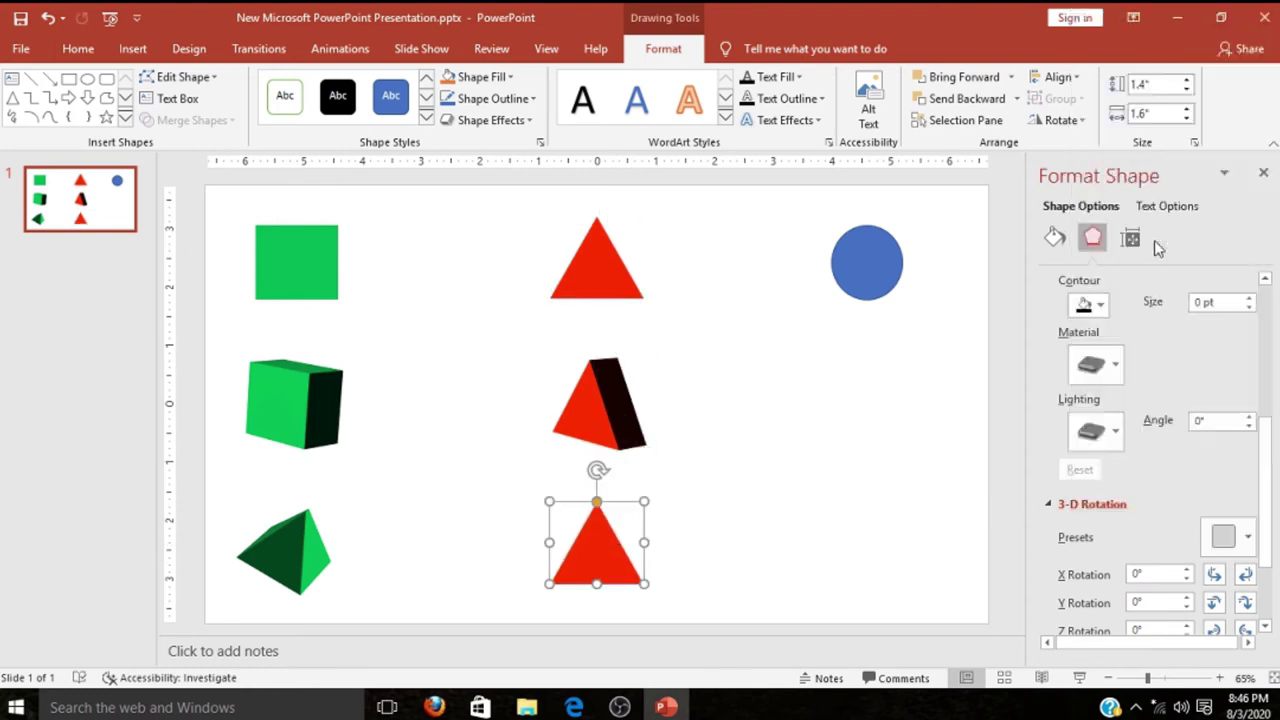
pyautogui.moveTo(1268, 460)
pyautogui.mouseDown()
pyautogui.moveTo(1270, 325)
pyautogui.moveTo(1270, 523)
pyautogui.moveTo(1270, 350)
pyautogui.mouseUp()
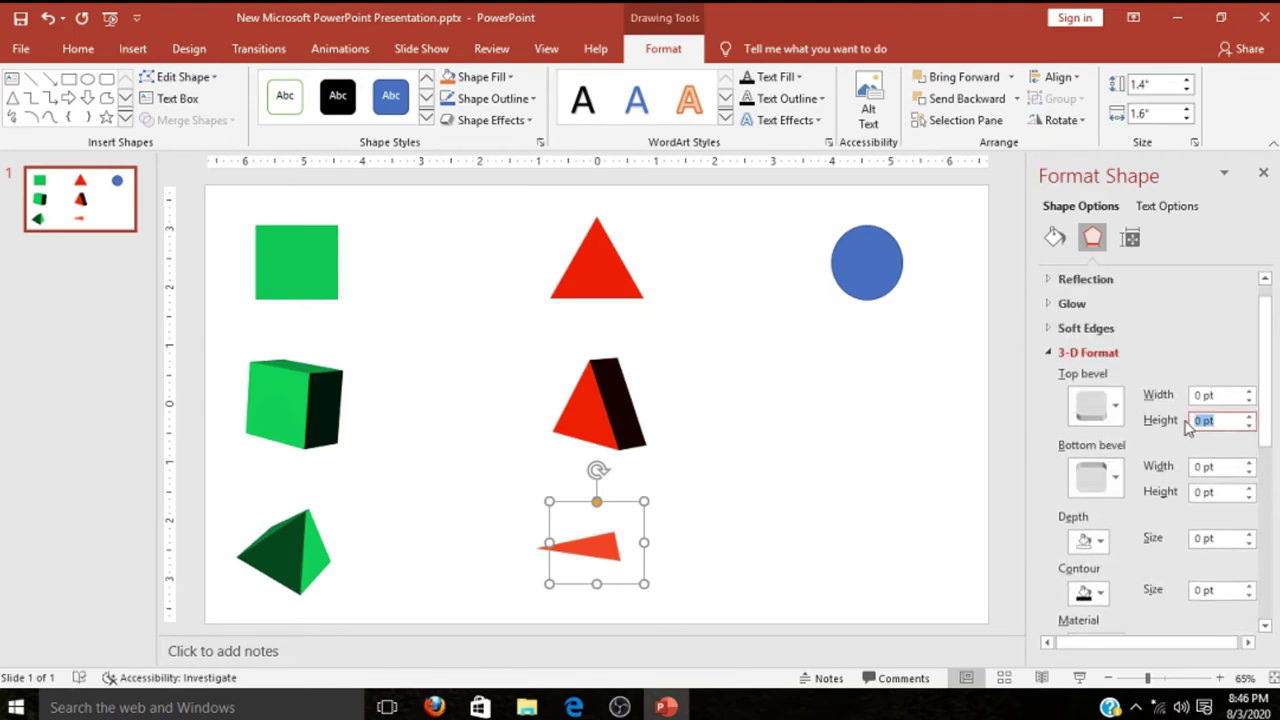
pyautogui.write('50')
pyautogui.click(1095, 405)
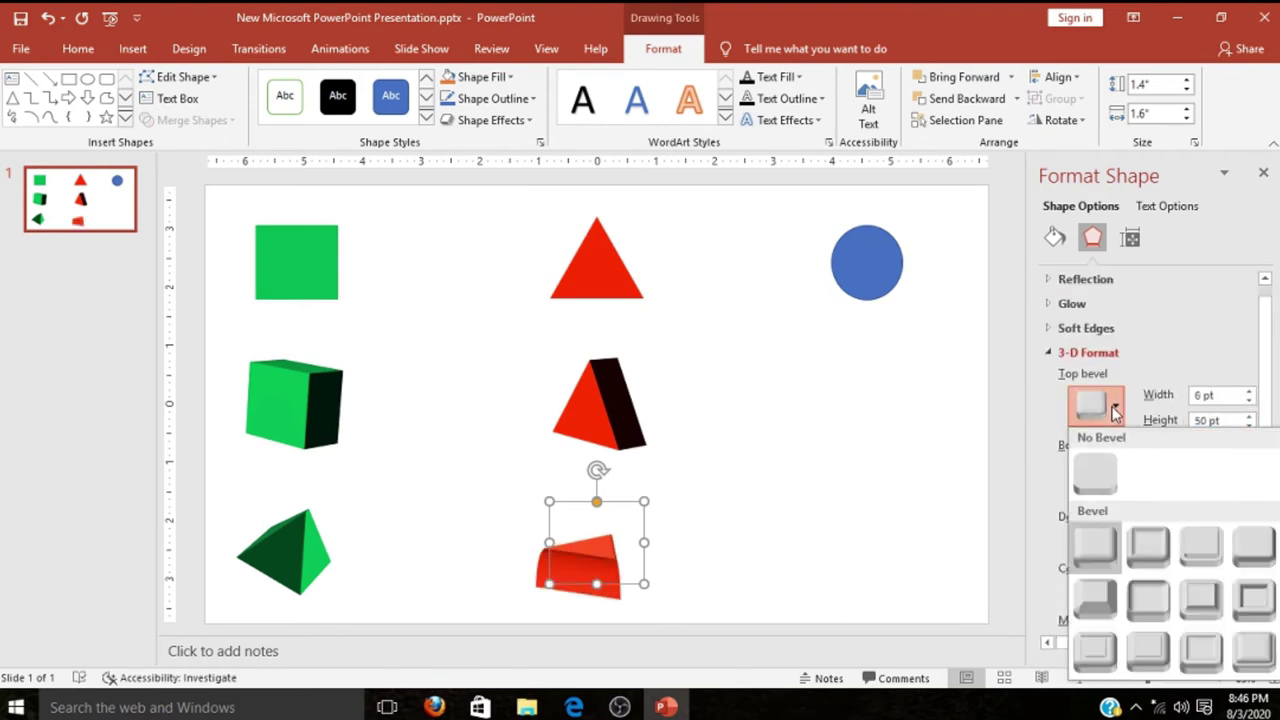
pyautogui.click(1100, 586)
pyautogui.click(743, 591)
pyautogui.click(612, 541)
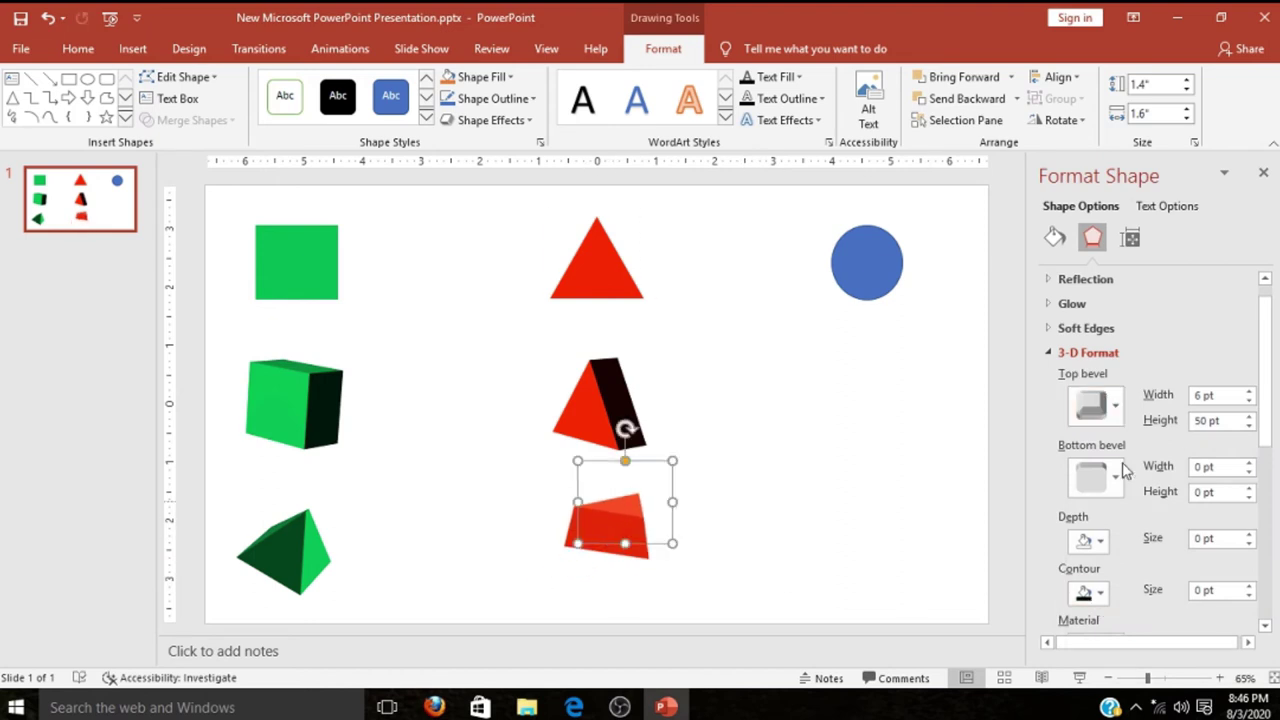
# Step: Widen the top bevel and set its height to 75 pt
pyautogui.click(1249, 391)
pyautogui.click(1250, 392)
pyautogui.click(1250, 392)
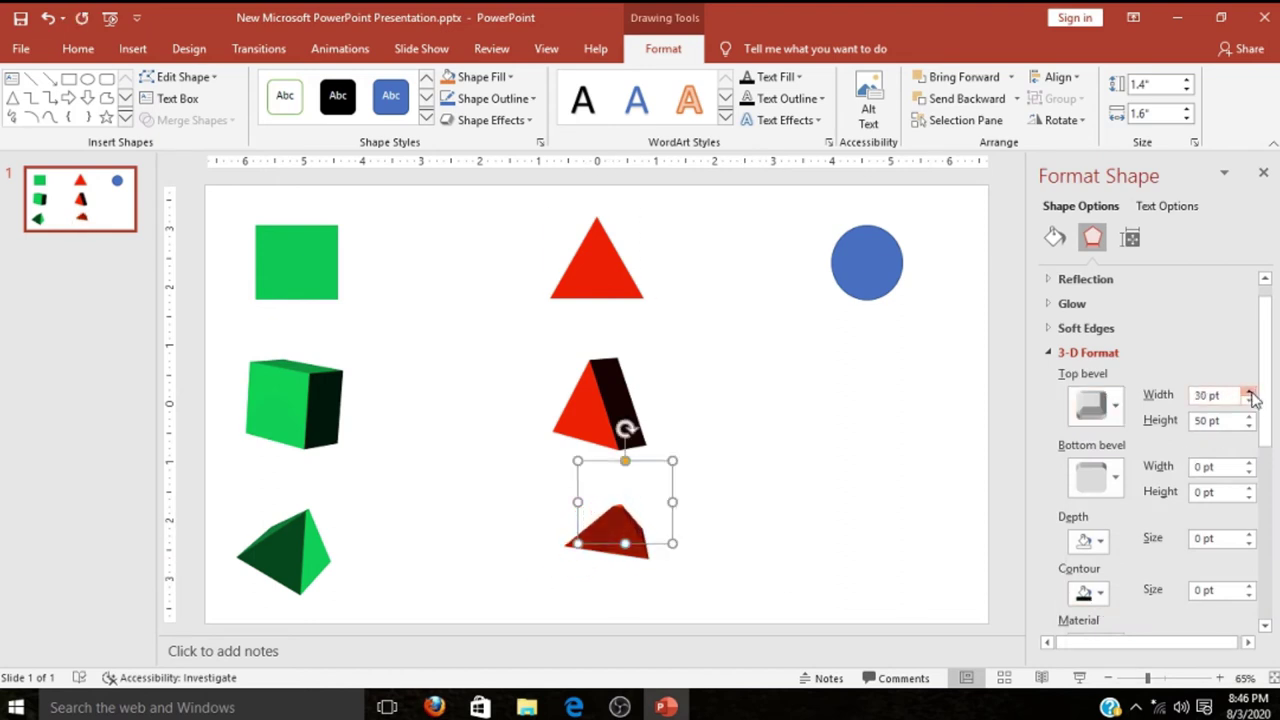
pyautogui.click(1250, 392)
pyautogui.tripleClick(1226, 420)
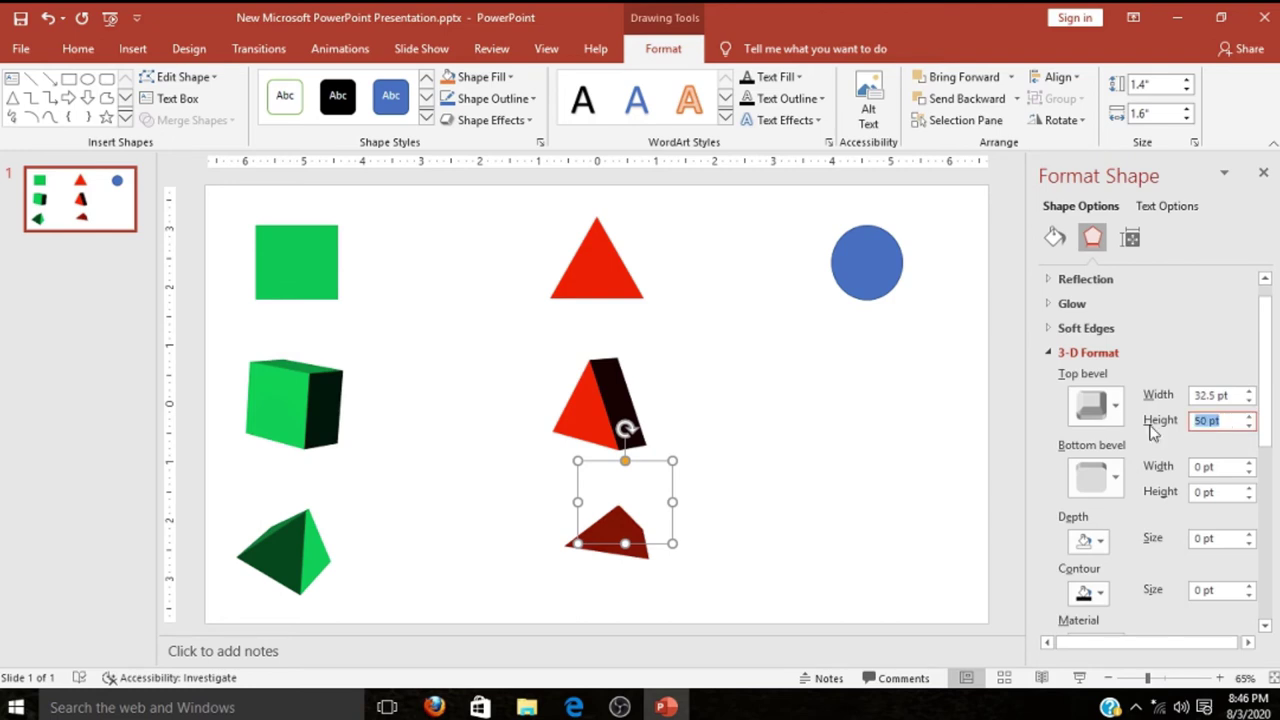
pyautogui.write('75')
pyautogui.moveTo(1265, 440); pyautogui.dragTo(1265, 580)
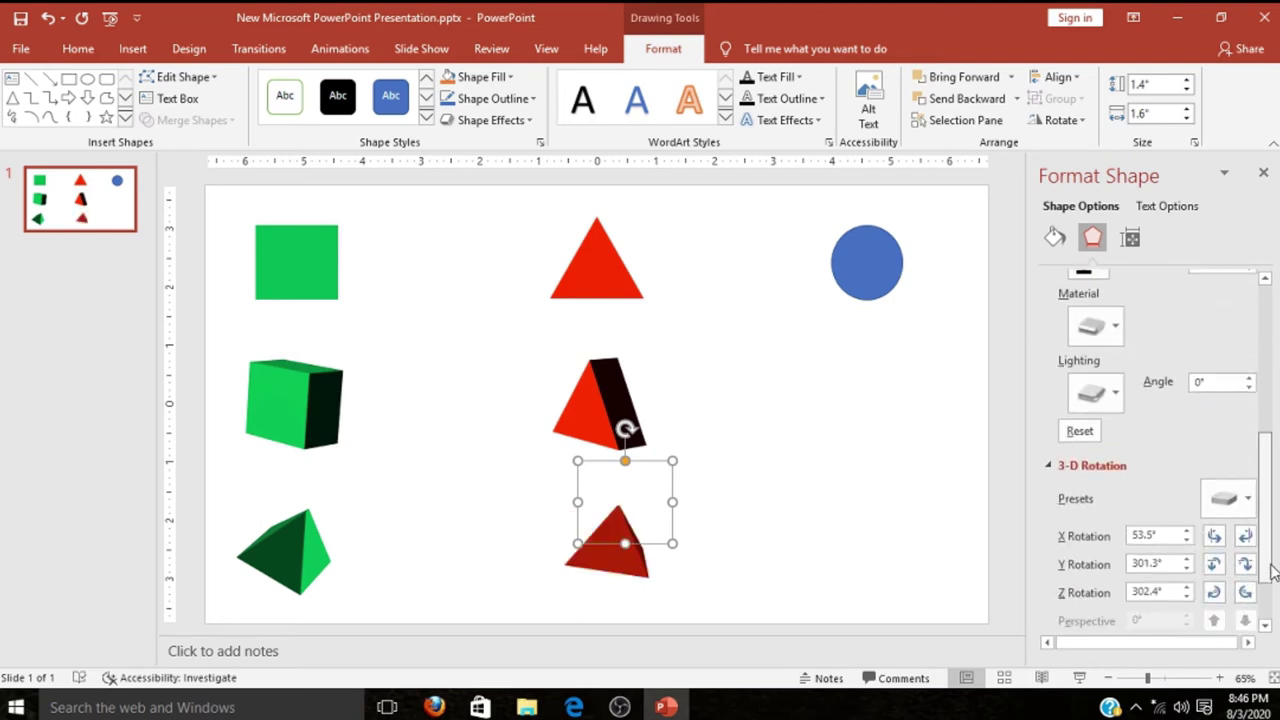
# Step: Apply a Perspective 3-D rotation preset and move the triangle lower
pyautogui.click(1240, 498)
pyautogui.click(1155, 425)
pyautogui.click(1248, 498)
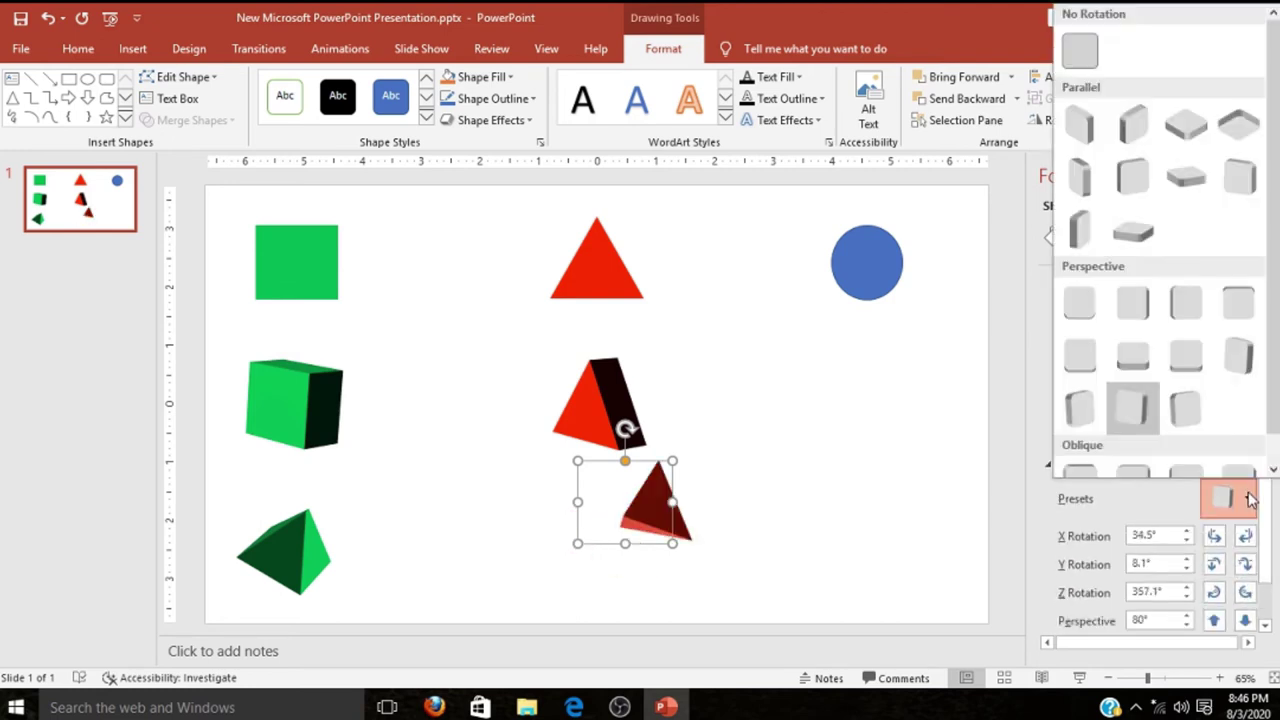
pyautogui.click(1157, 432)
pyautogui.click(1245, 505)
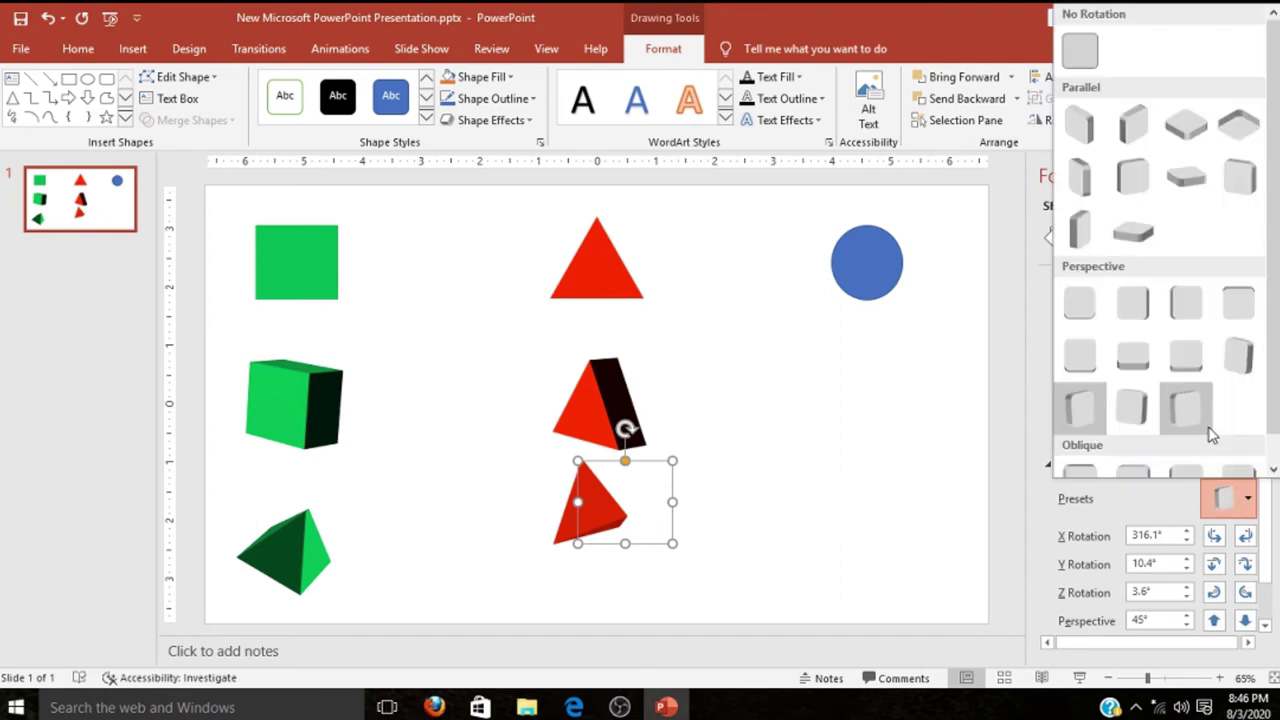
pyautogui.click(1129, 404)
pyautogui.moveTo(612, 511); pyautogui.dragTo(621, 572)
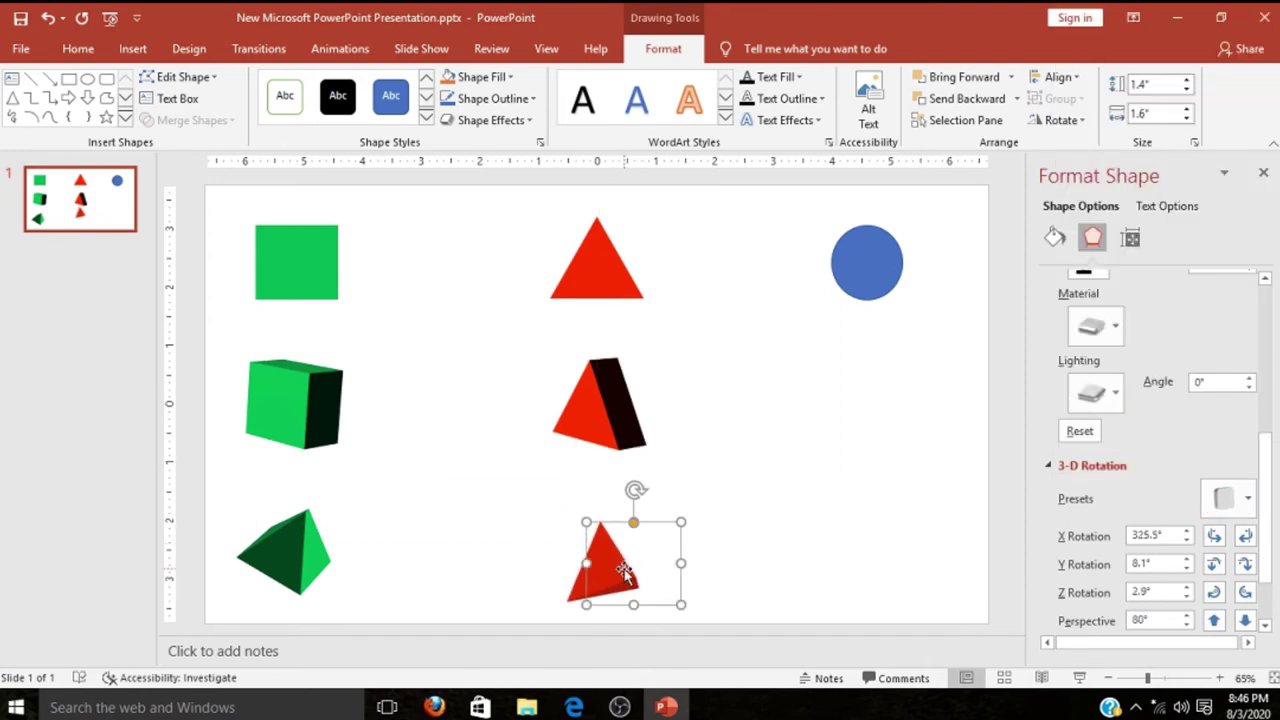
# Step: Rotate the pyramid to X 260°, Y 80°, Z 120° and shift it up and left
pyautogui.click(1185, 545)
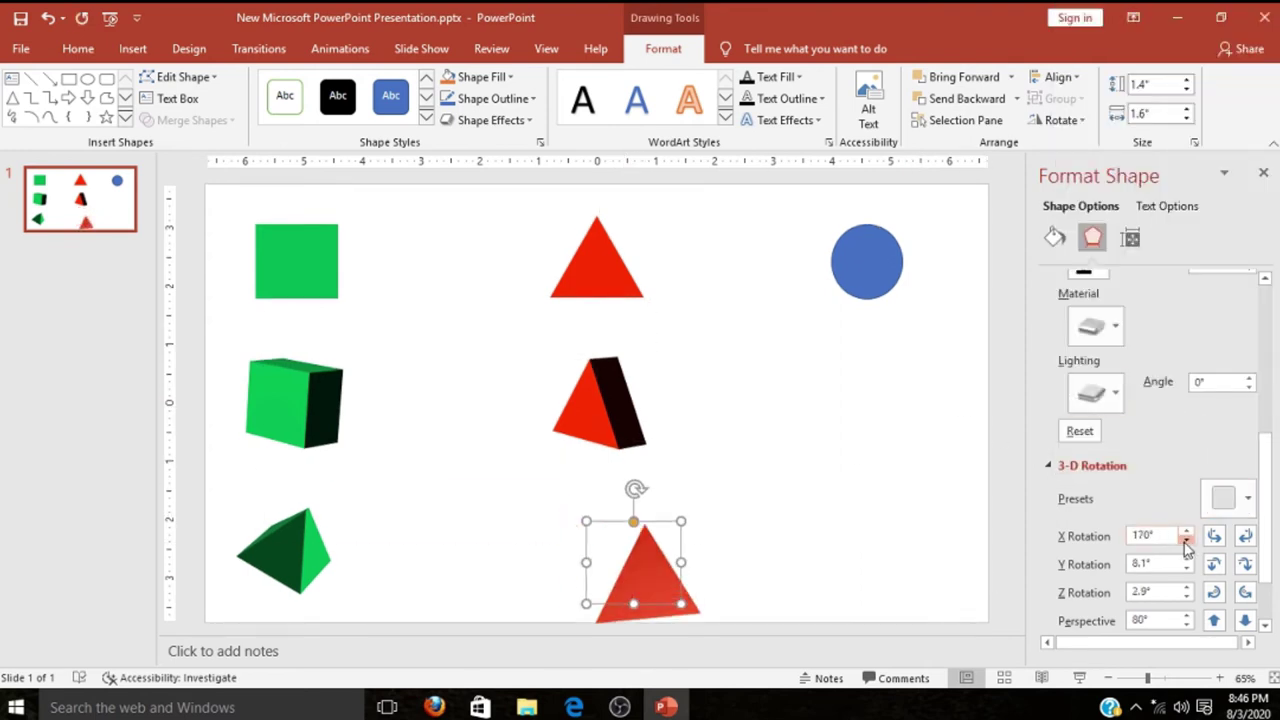
pyautogui.click(1187, 533)
pyautogui.click(1186, 535)
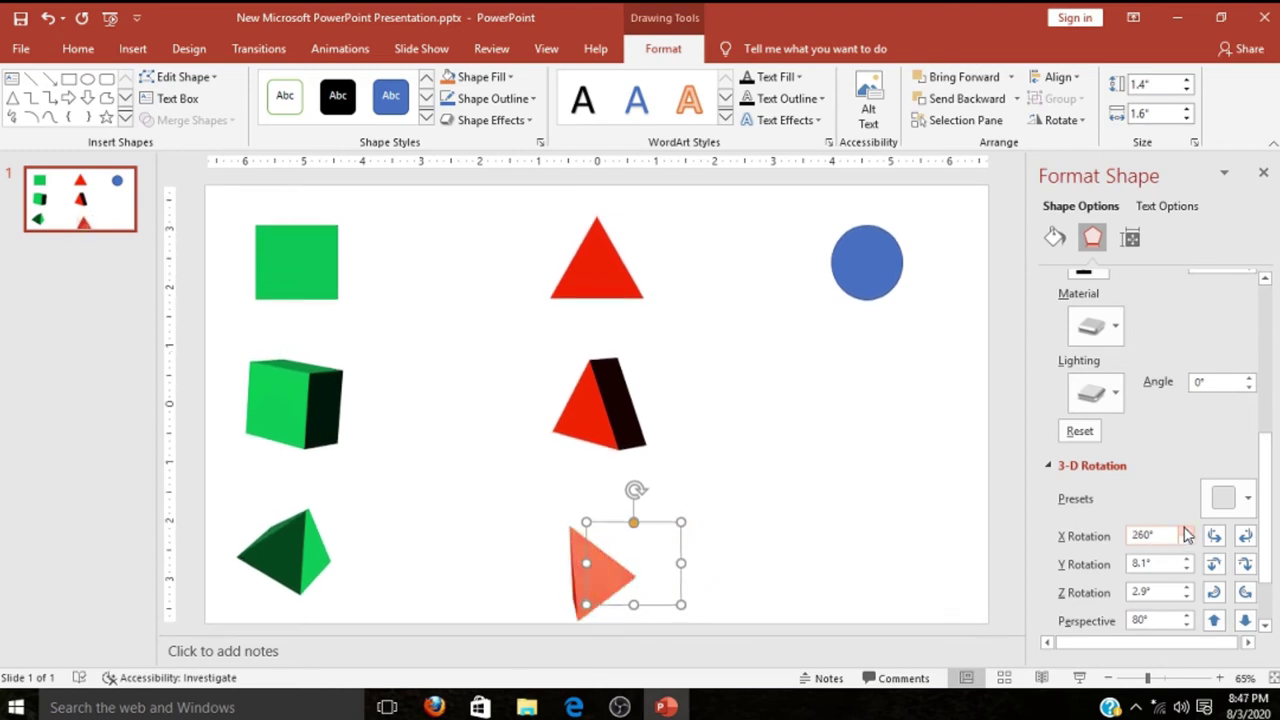
pyautogui.click(1187, 565)
pyautogui.click(1187, 565)
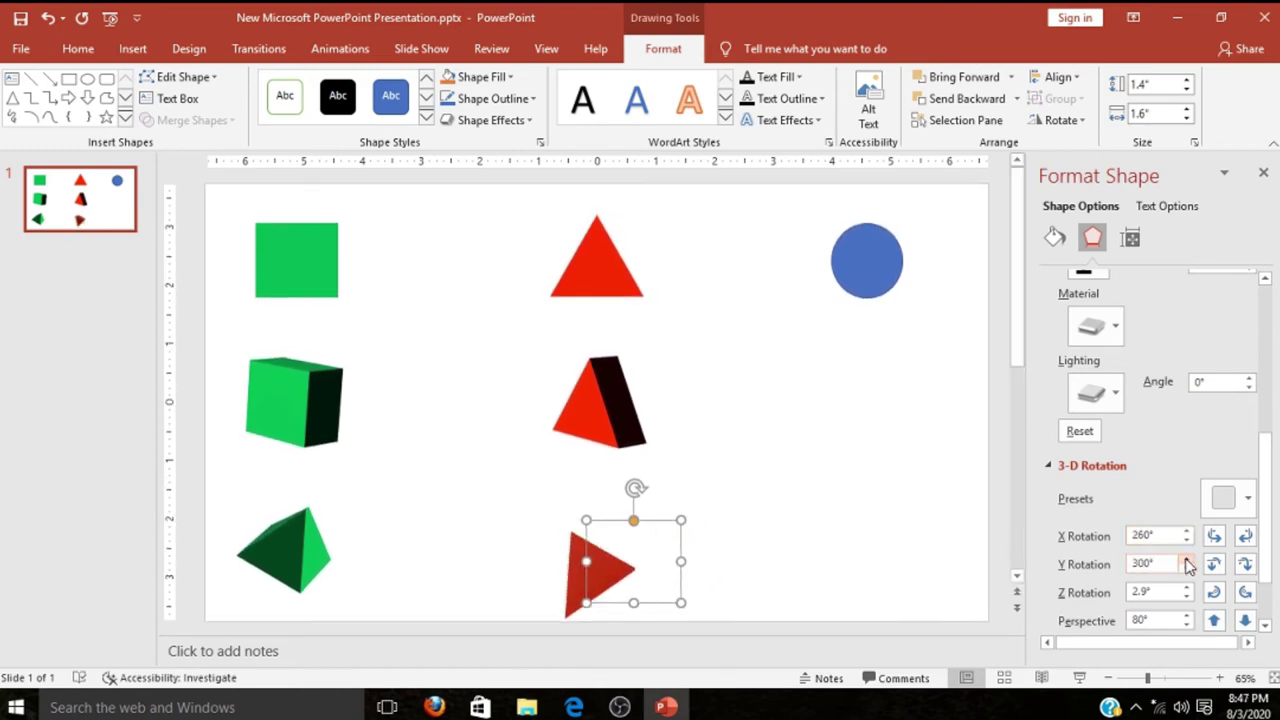
pyautogui.click(1187, 593)
pyautogui.click(1187, 590)
pyautogui.click(1187, 590)
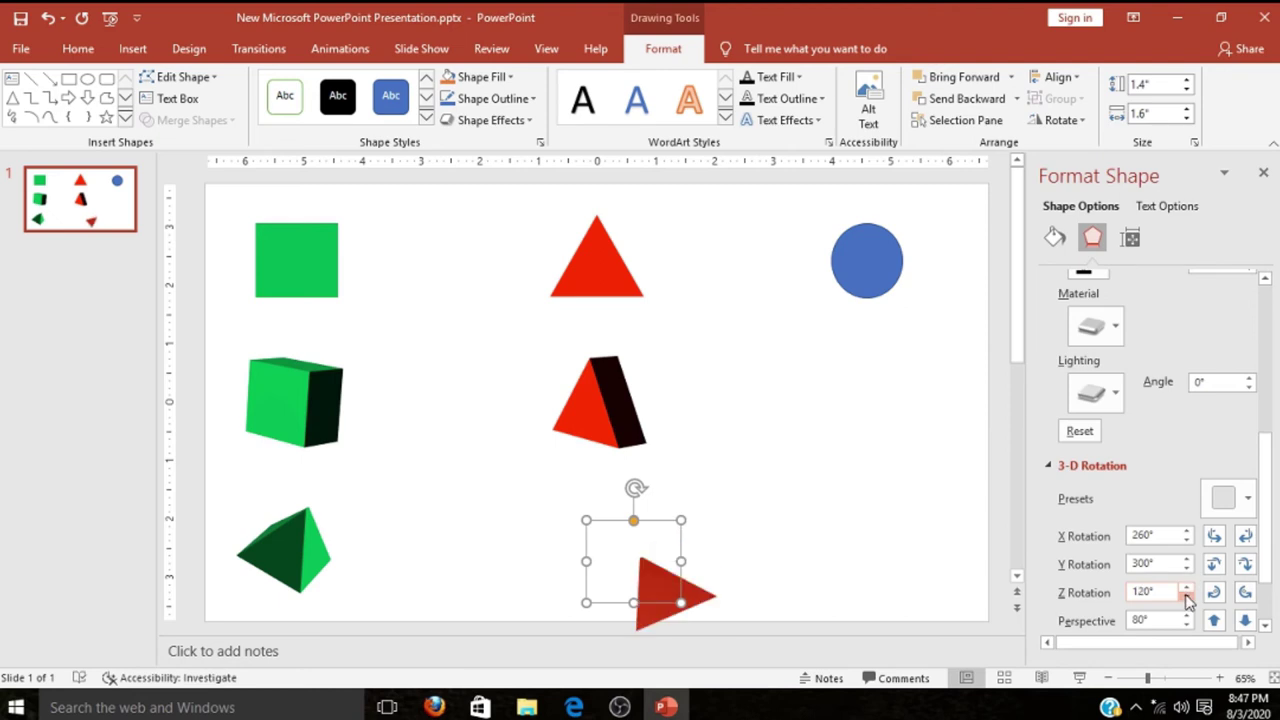
pyautogui.click(1187, 569)
pyautogui.click(1187, 569)
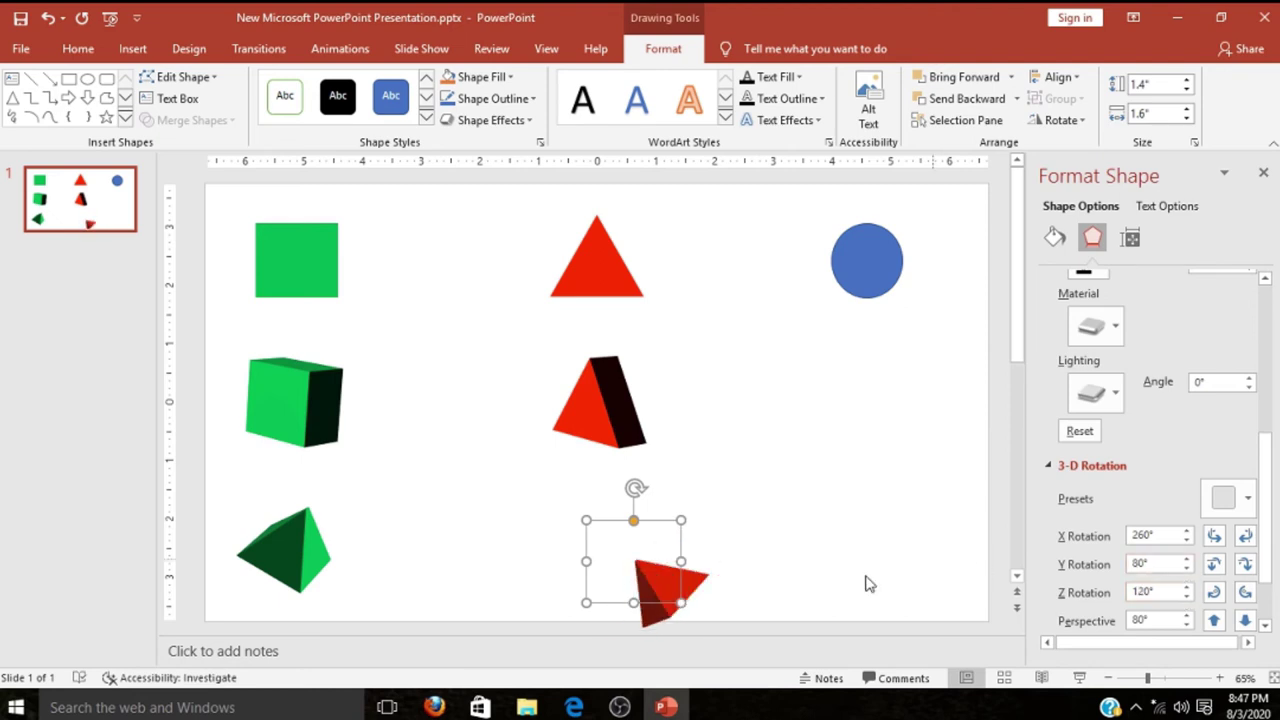
pyautogui.moveTo(656, 586); pyautogui.dragTo(598, 548)
pyautogui.click(866, 260)
# Step: Fill the blue circle purple, remove its outline, and paste a duplicate of it
pyautogui.scroll(10, 1264, 275)
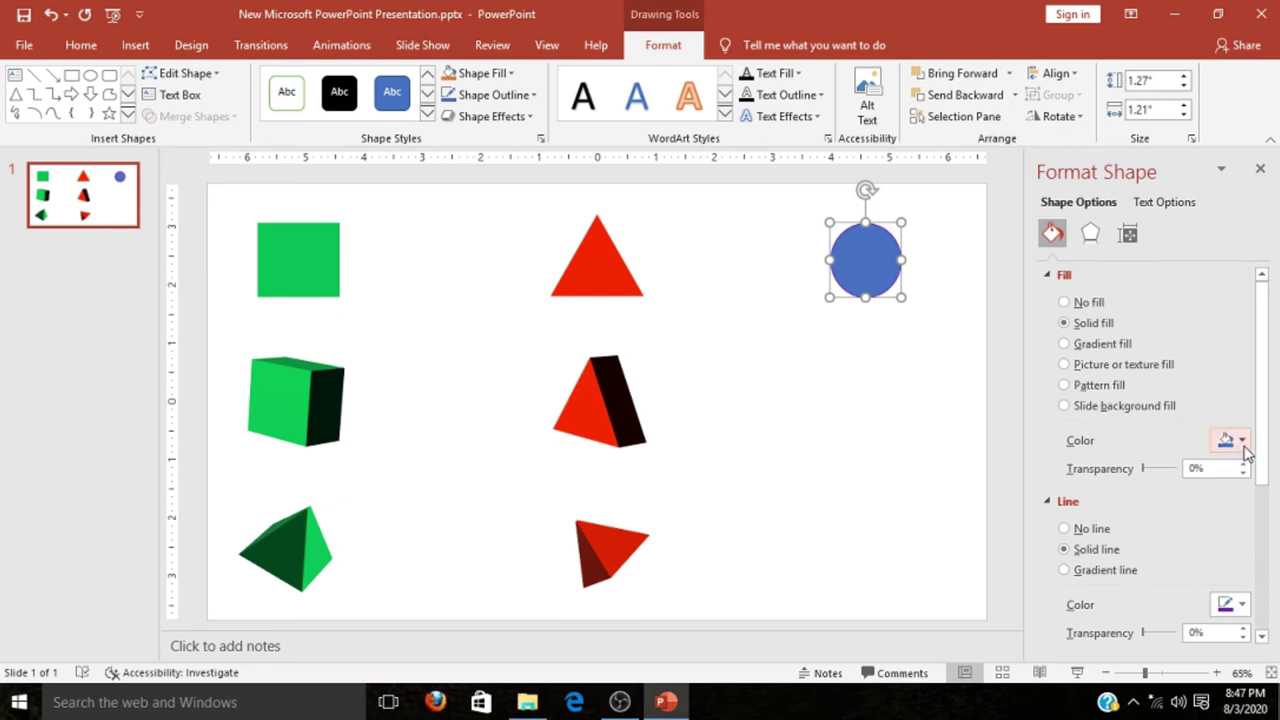
pyautogui.click(1242, 442)
pyautogui.click(1269, 588)
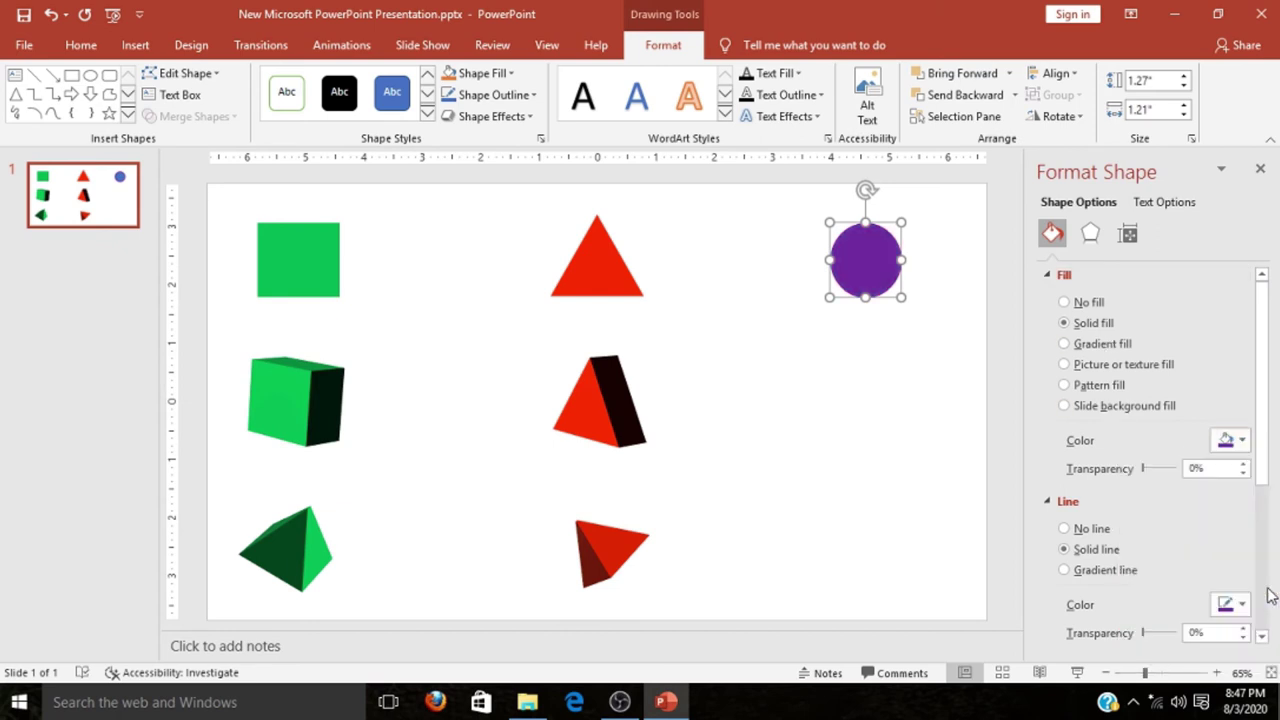
pyautogui.click(1062, 529)
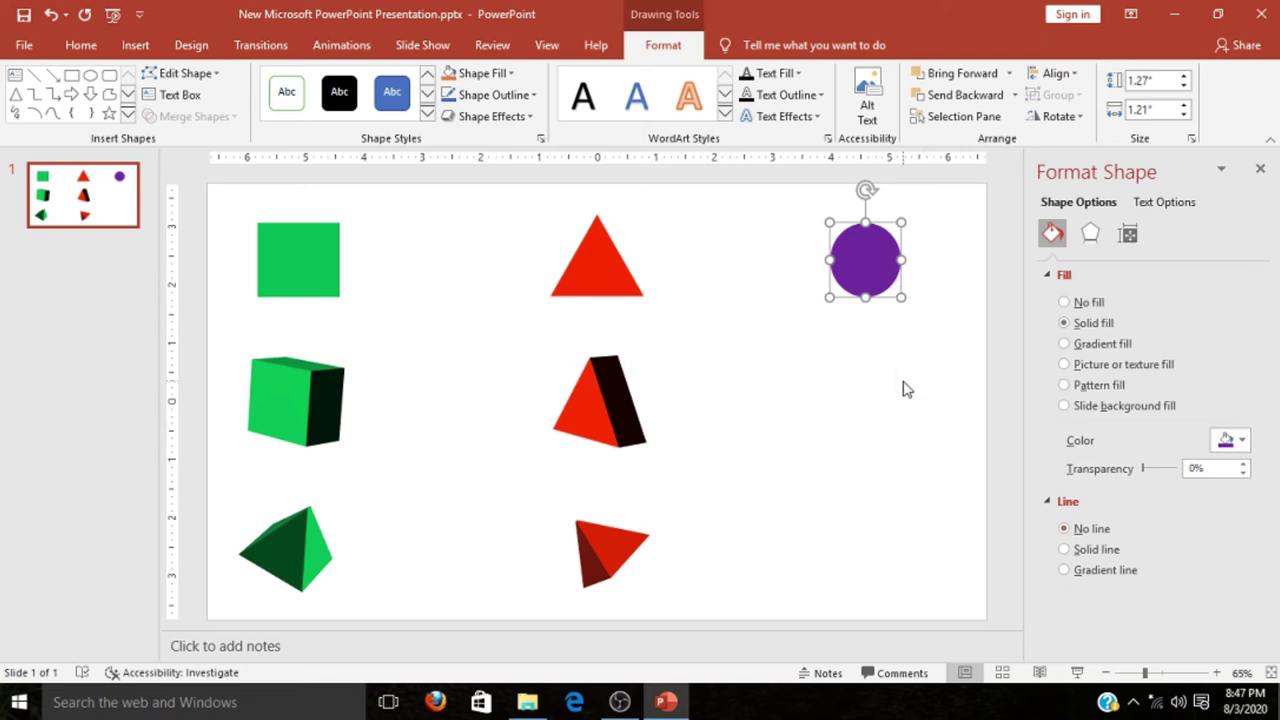
pyautogui.hotkey('ctrl', 'c')
pyautogui.hotkey('ctrl', 'v')
# Step: Place the circle copy below the original and tilt it with a 3-D rotation preset
pyautogui.moveTo(857, 262)
pyautogui.mouseDown()
pyautogui.moveTo(851, 380)
pyautogui.moveTo(851, 362)
pyautogui.mouseUp()
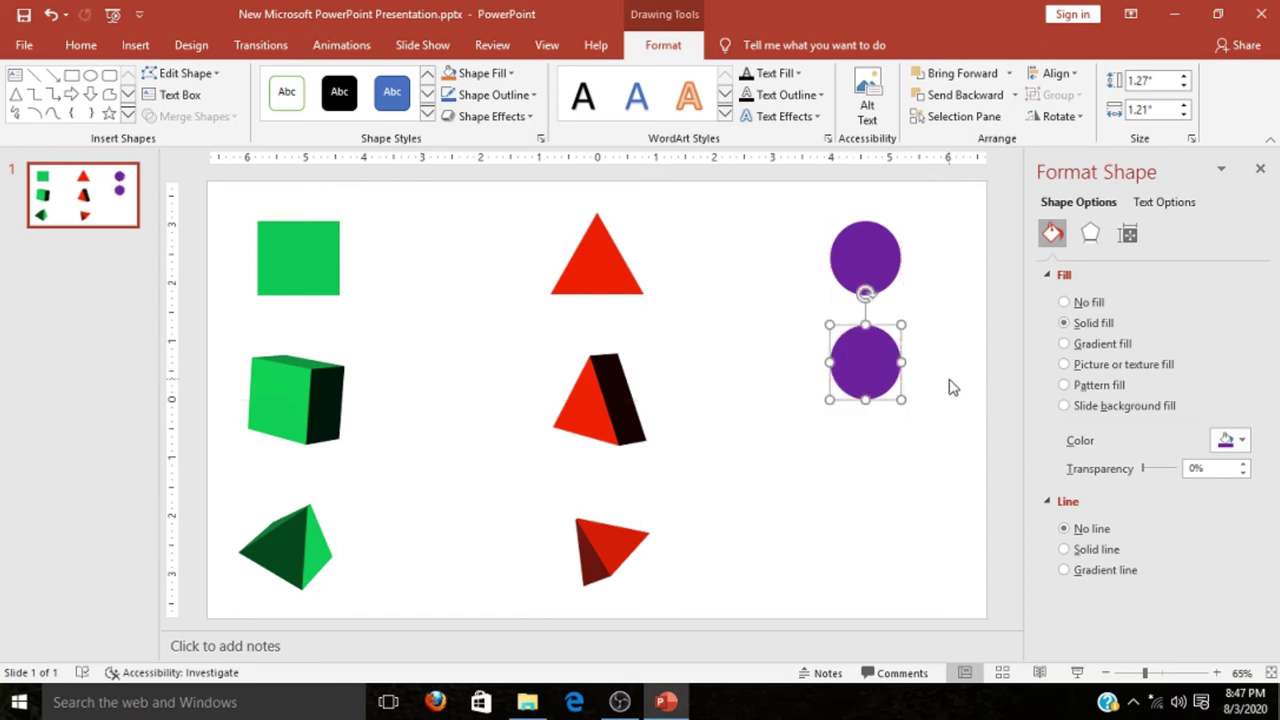
pyautogui.click(1090, 233)
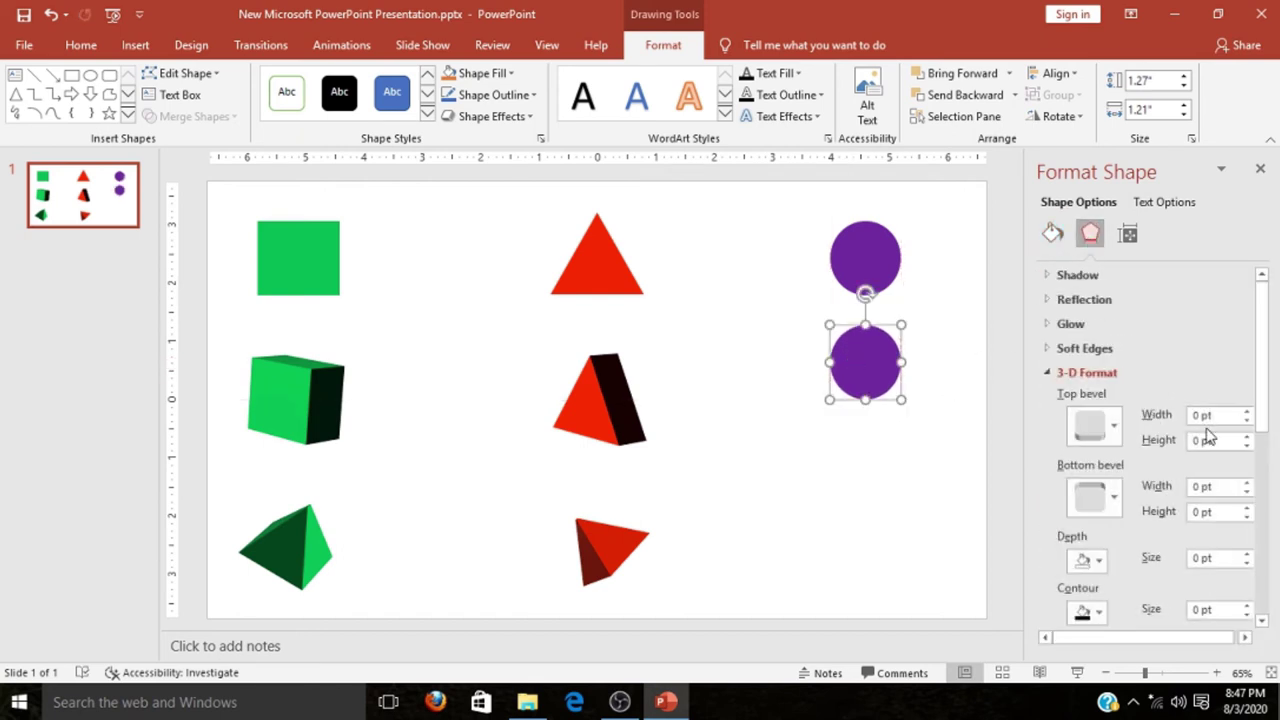
pyautogui.scroll(-5, 1250, 430)
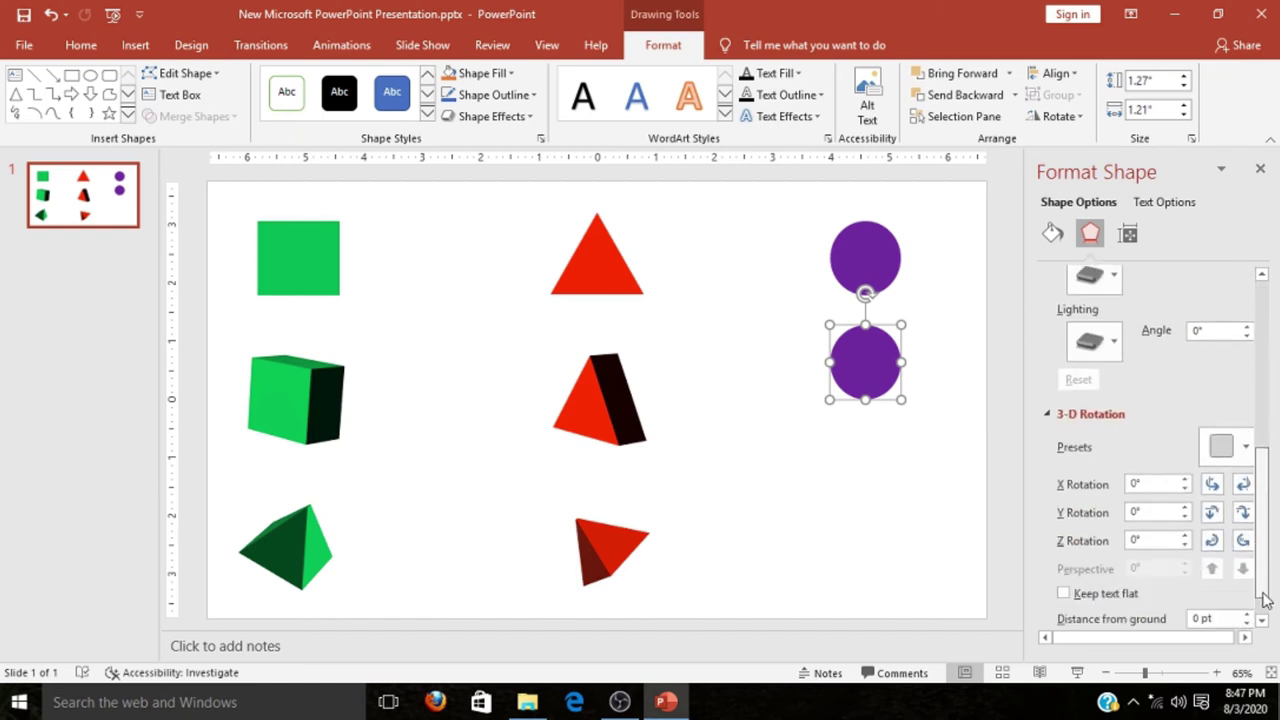
pyautogui.click(1243, 428)
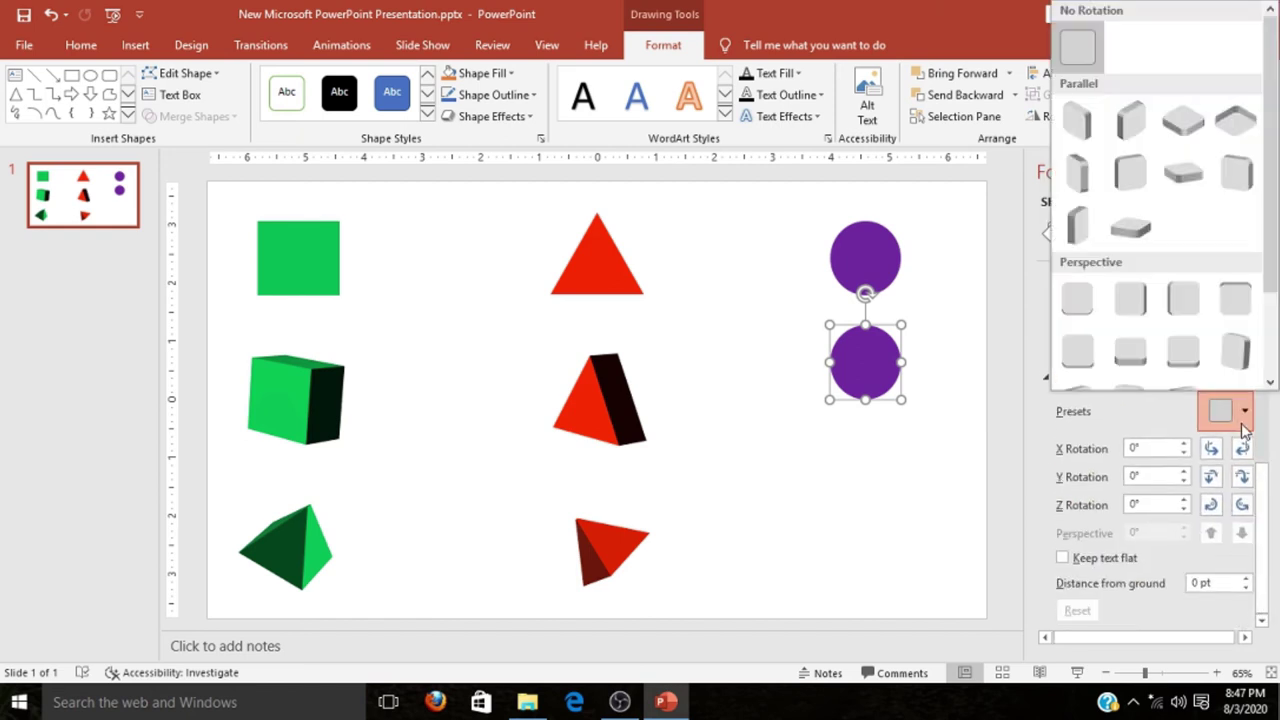
pyautogui.click(1174, 303)
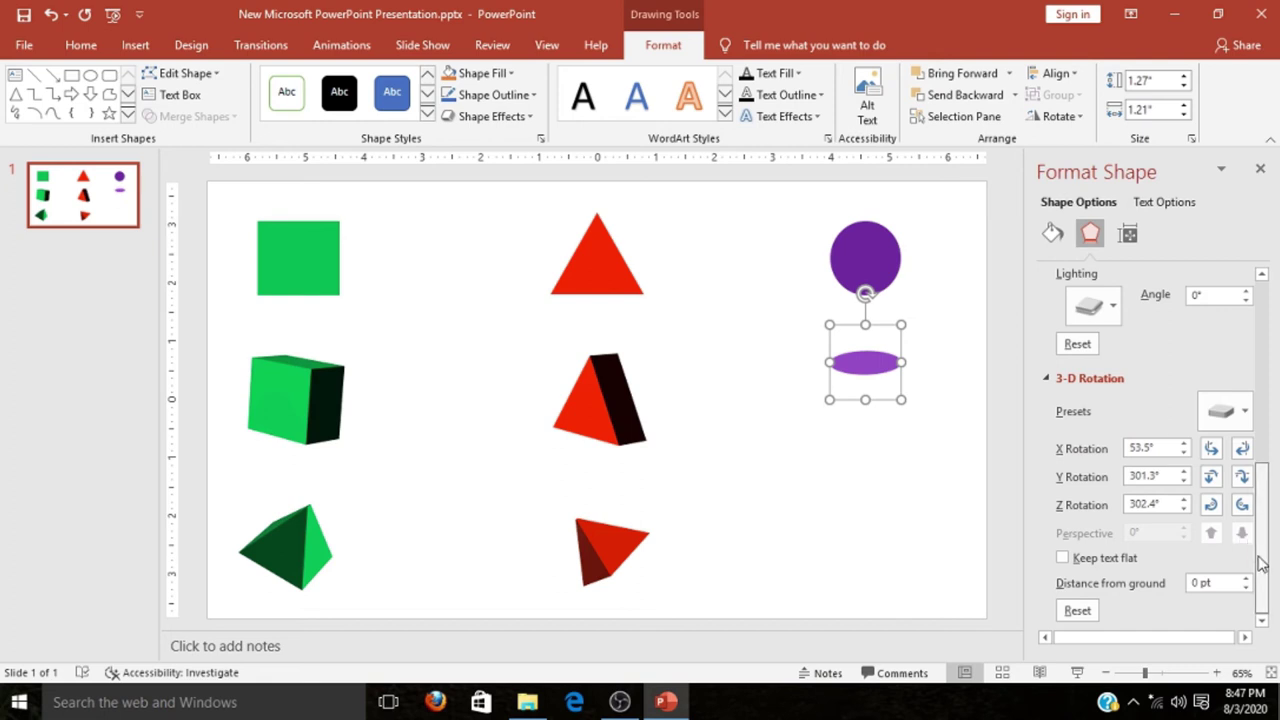
# Step: Set the depth to 50 pt, move the cylinder up to the circle, and paste another copy
pyautogui.moveTo(1263, 600); pyautogui.dragTo(1273, 412)
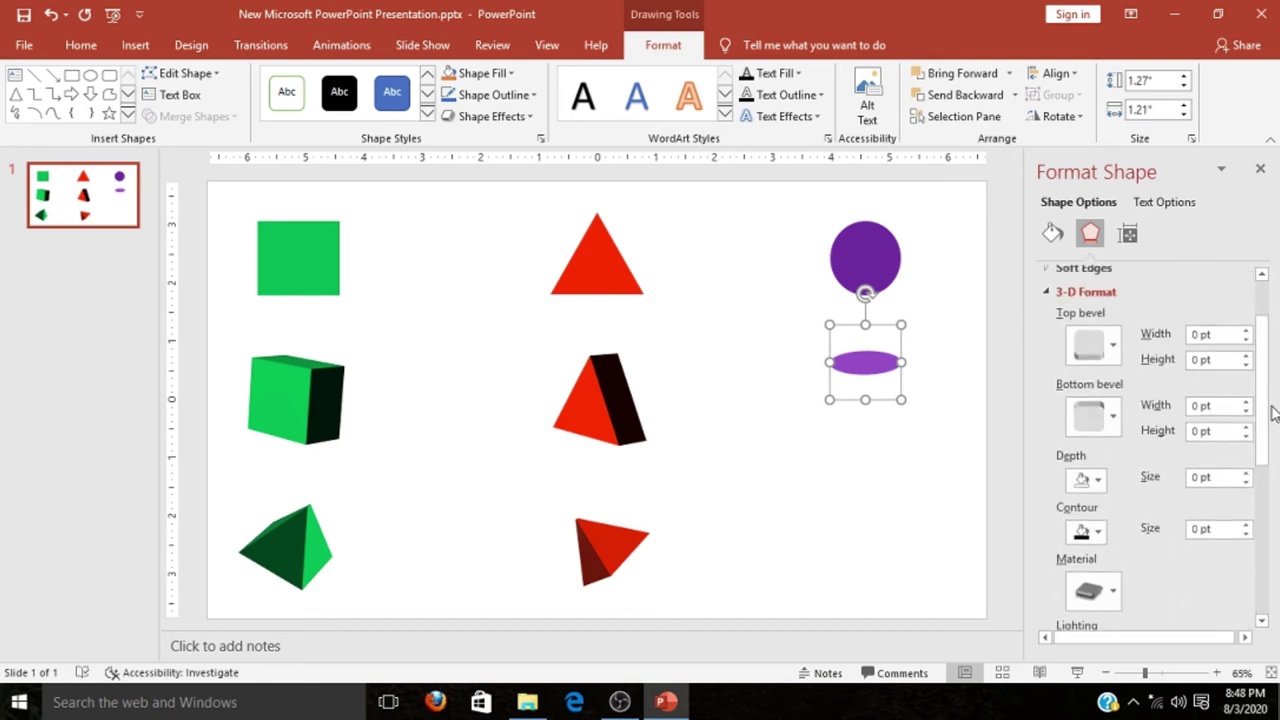
pyautogui.click(1215, 480)
pyautogui.write('50')
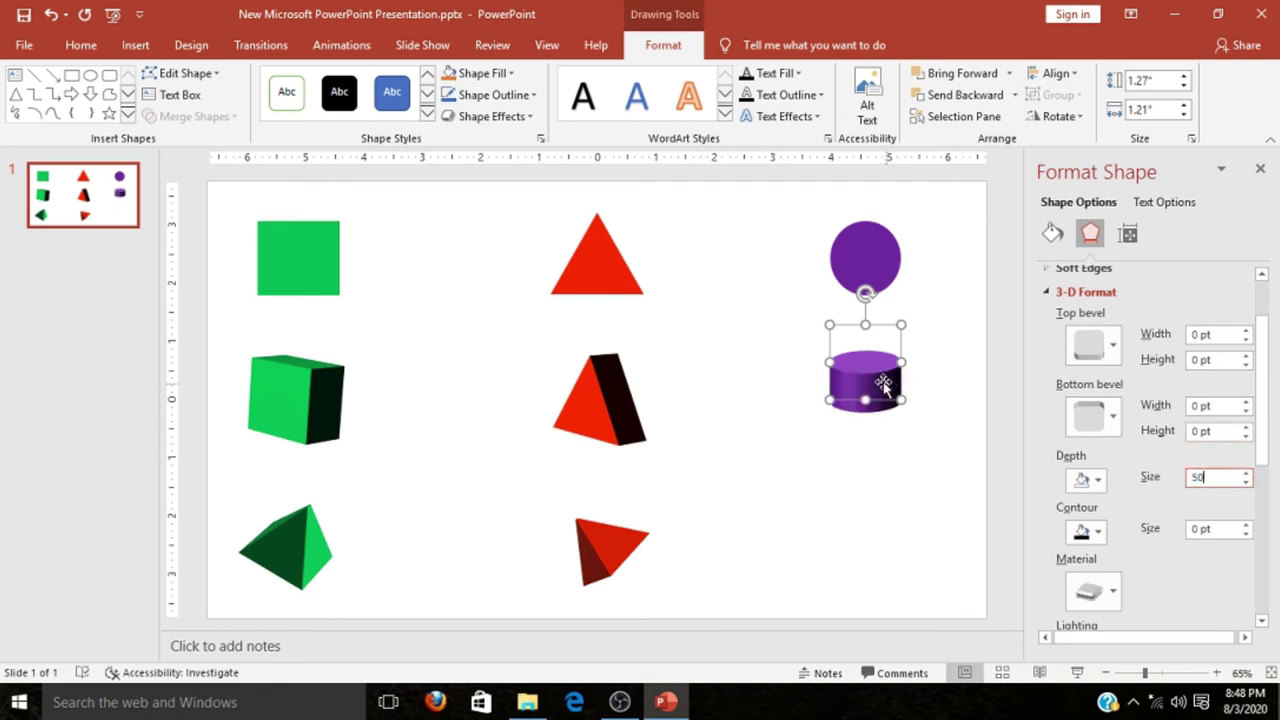
pyautogui.moveTo(884, 376); pyautogui.dragTo(877, 343)
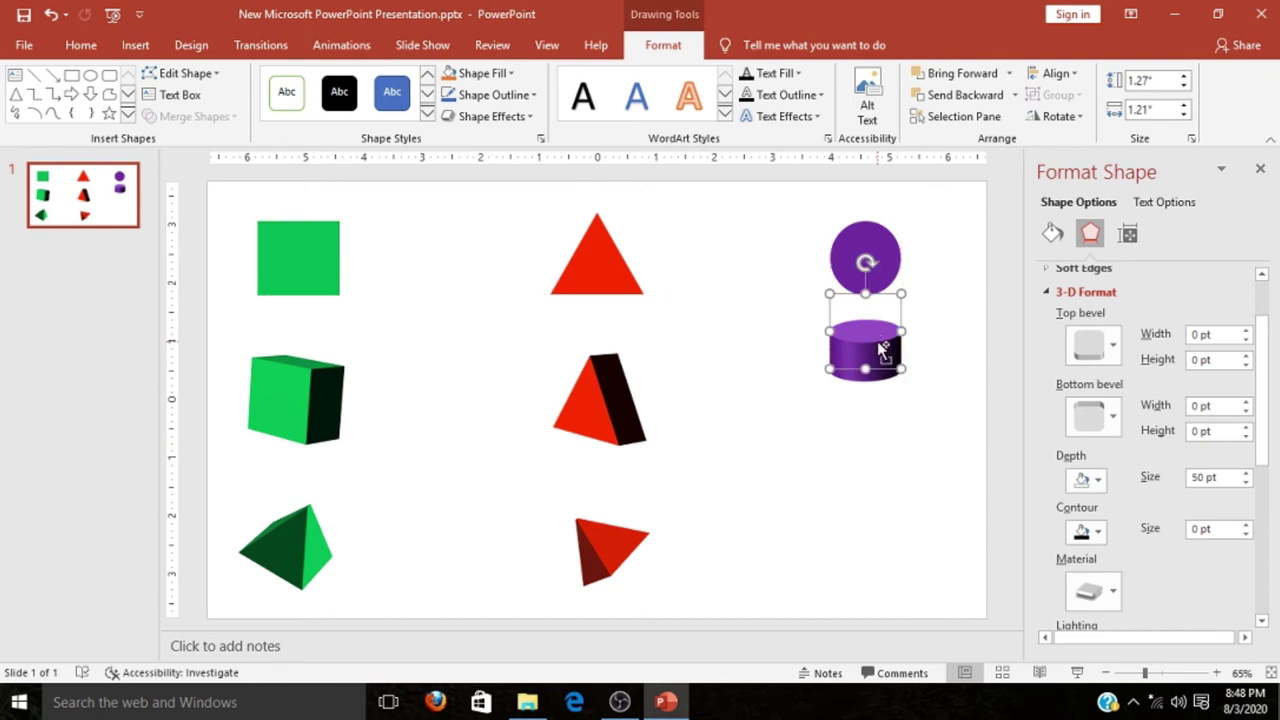
pyautogui.hotkey('ctrl', 'v')
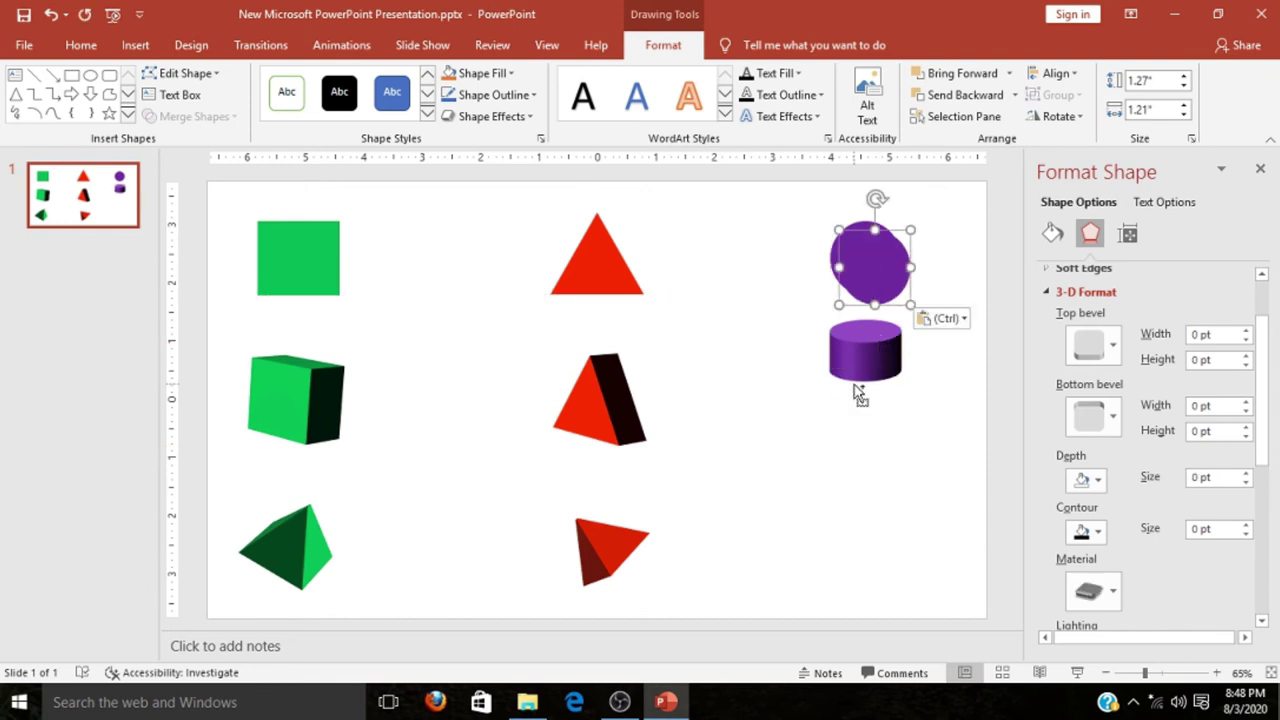
# Step: Move the pasted circle below the cylinder and apply a Parallel 3-D rotation preset
pyautogui.moveTo(872, 285); pyautogui.dragTo(862, 473)
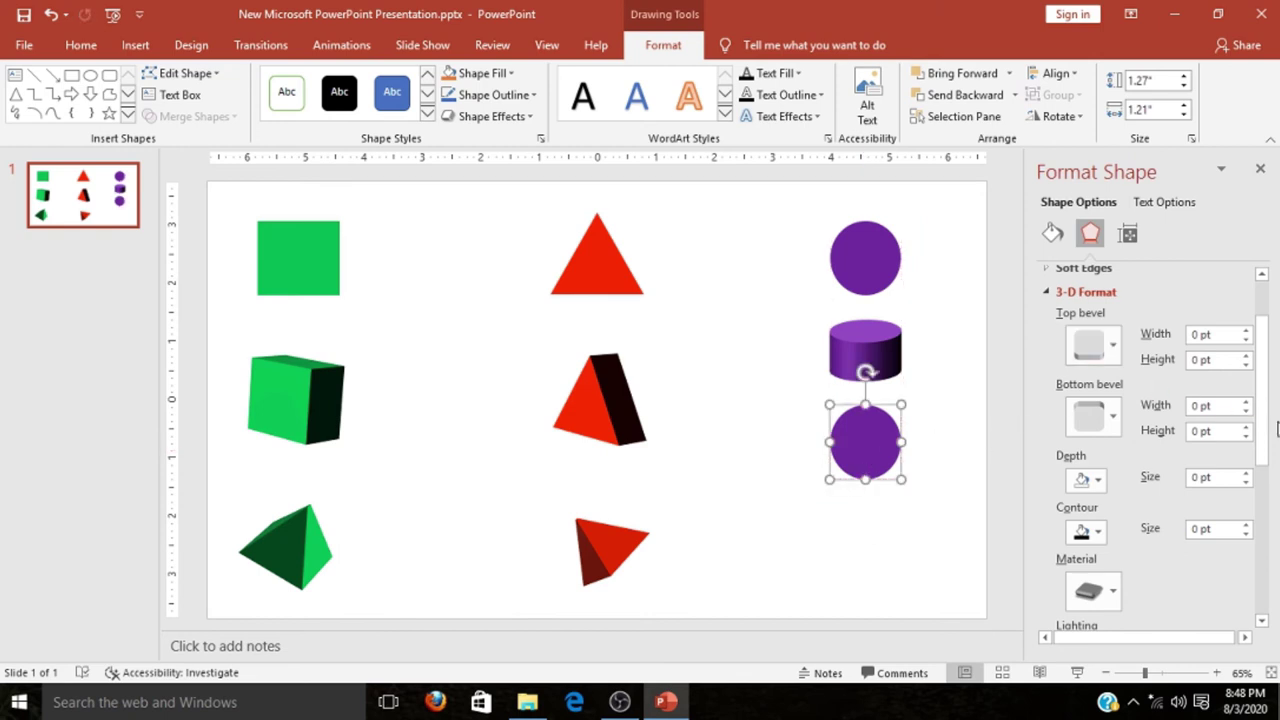
pyautogui.scroll(2, 1266, 423)
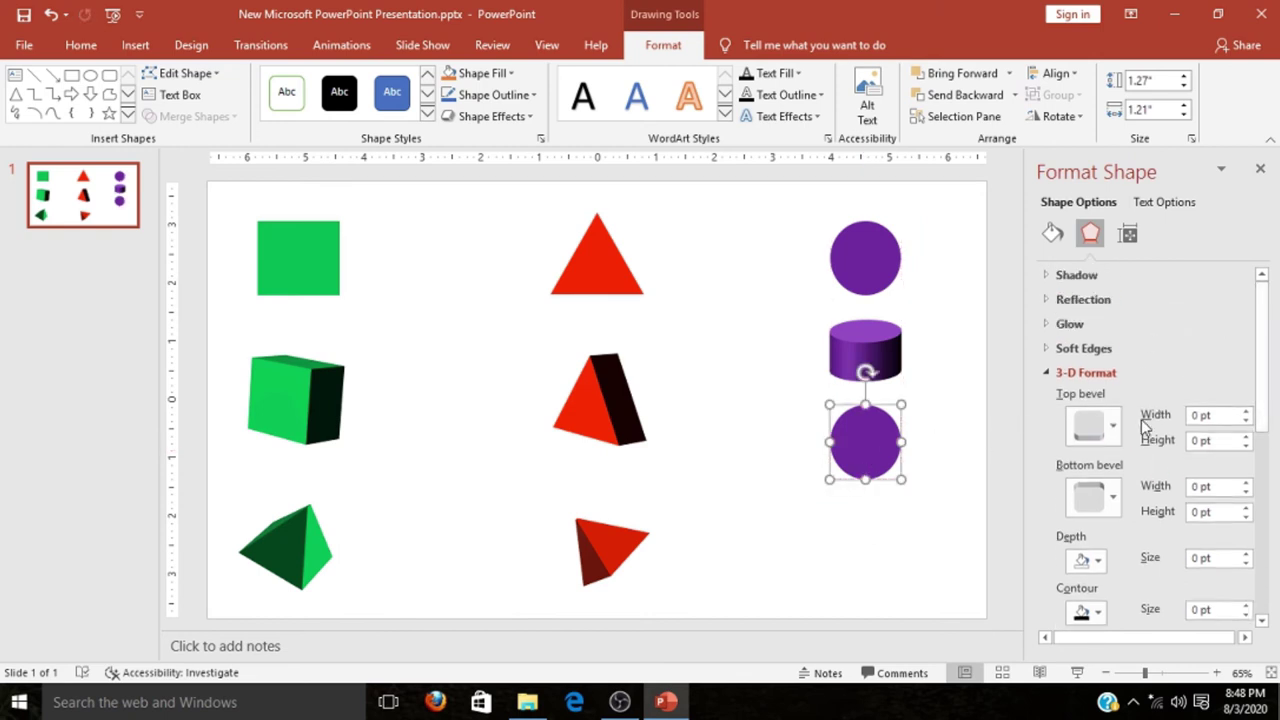
pyautogui.moveTo(1262, 410); pyautogui.dragTo(1264, 565)
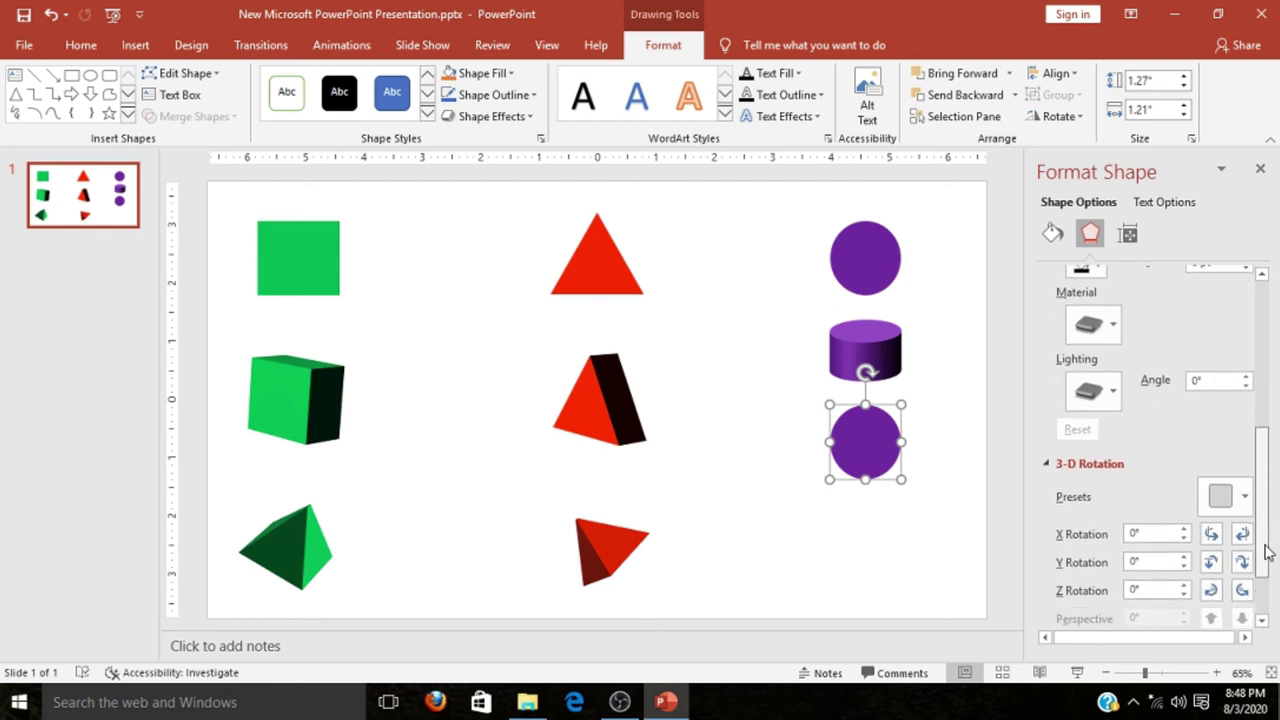
pyautogui.click(1246, 490)
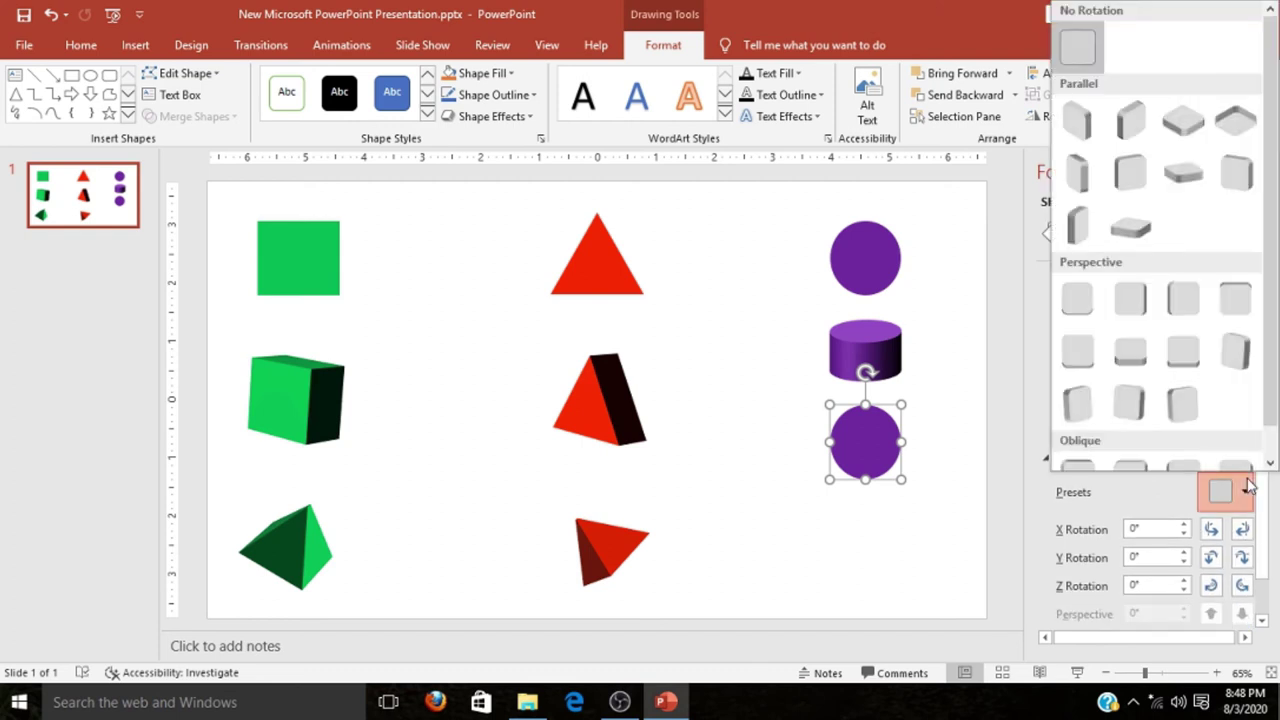
pyautogui.click(1141, 236)
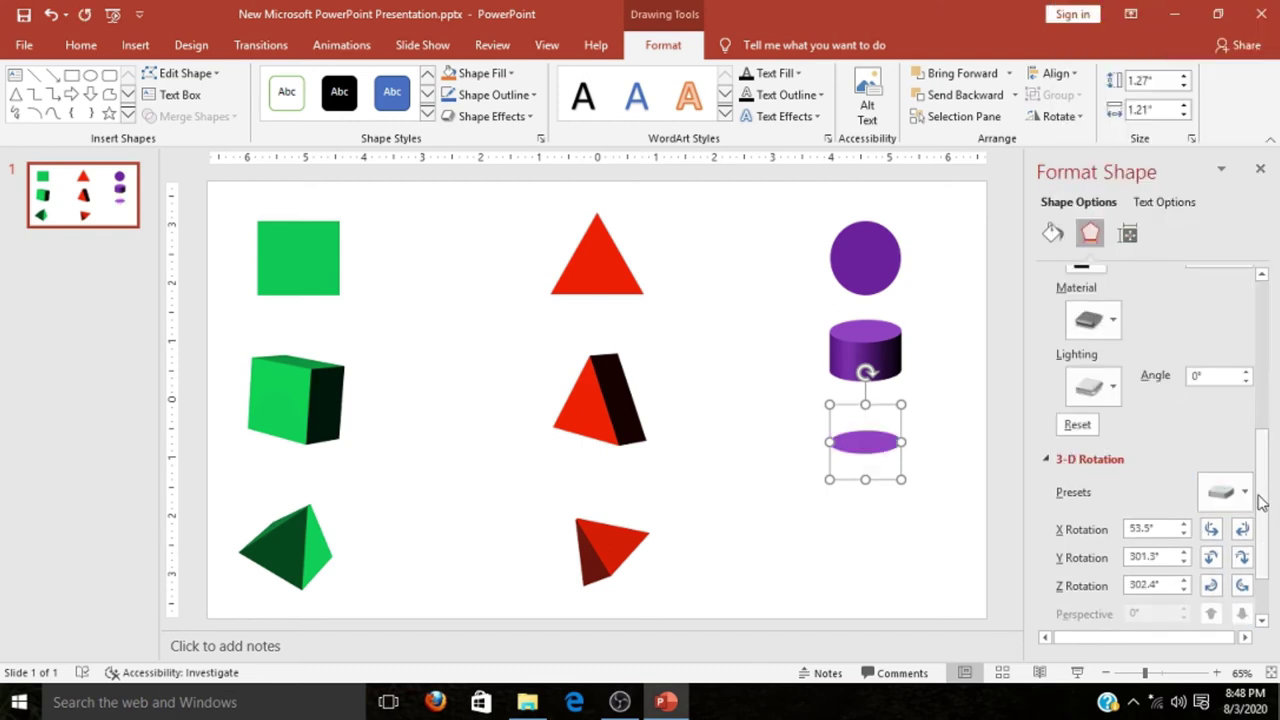
pyautogui.moveTo(1262, 497)
pyautogui.mouseDown()
pyautogui.moveTo(1265, 412)
pyautogui.moveTo(1247, 383)
pyautogui.moveTo(1180, 393)
pyautogui.mouseUp()
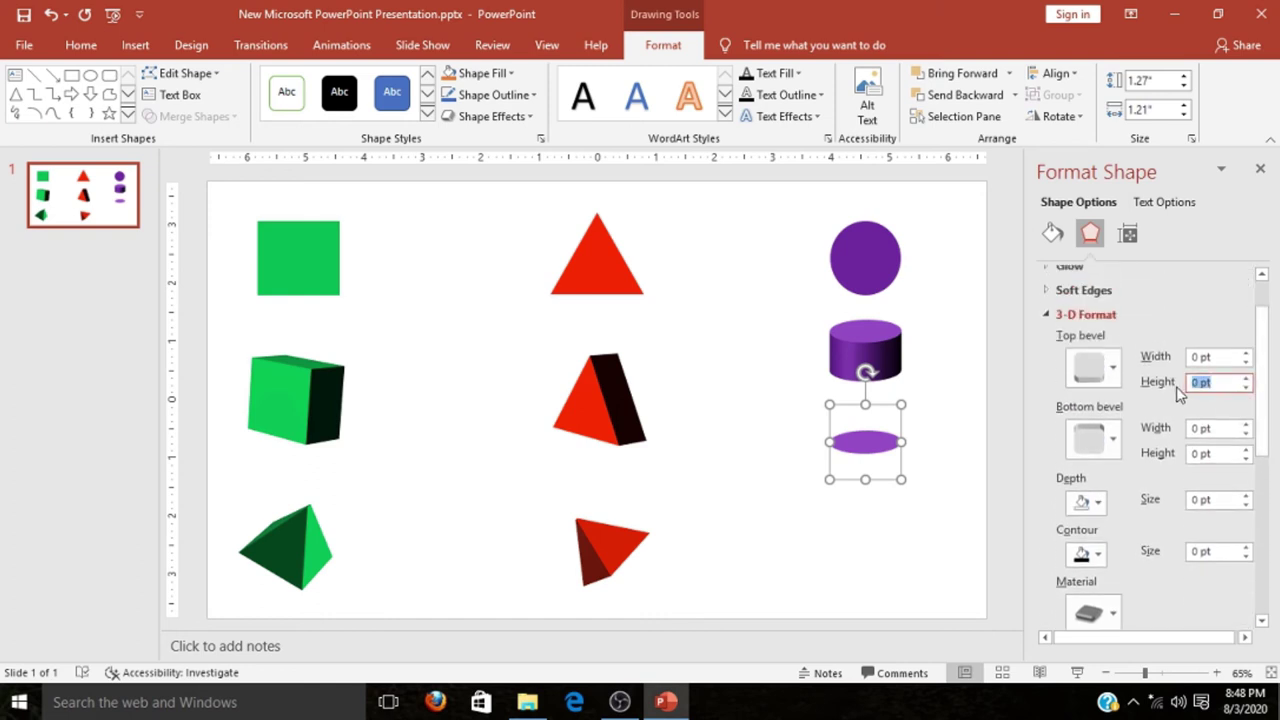
# Step: Give the ellipse a 50 pt Angle top bevel and widen it toward a cone
pyautogui.write('50')
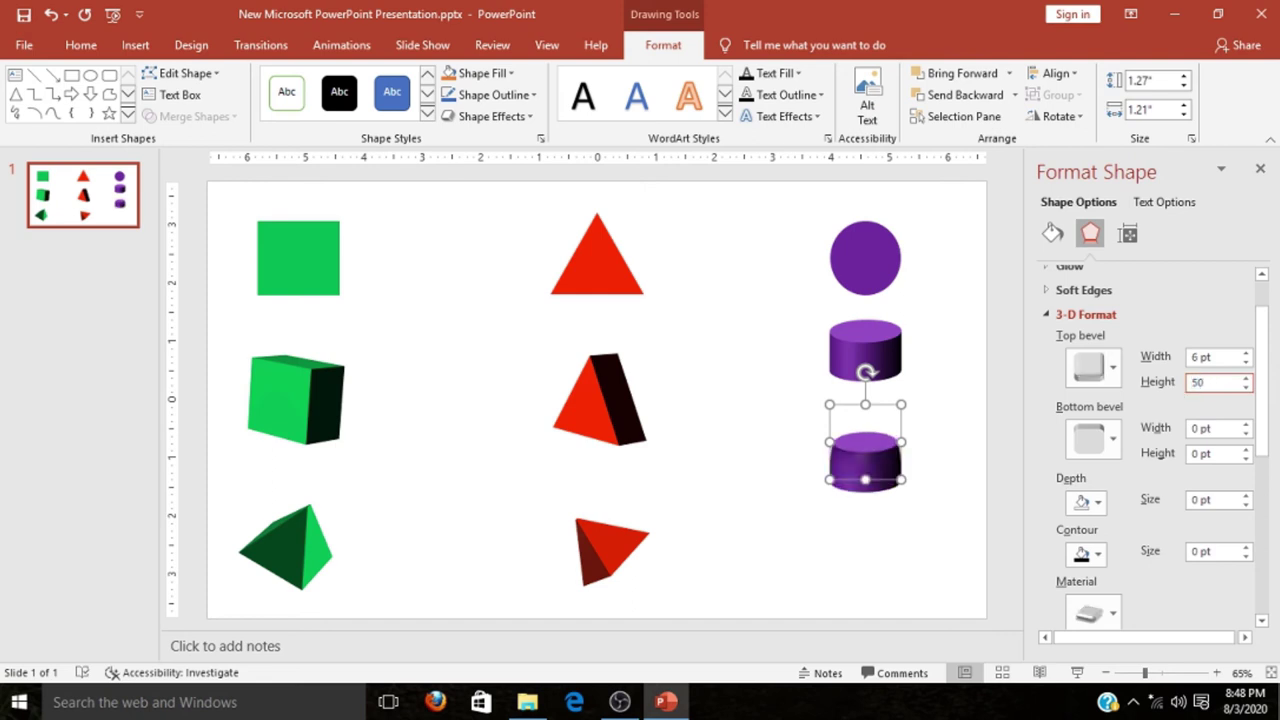
pyautogui.click(1096, 372)
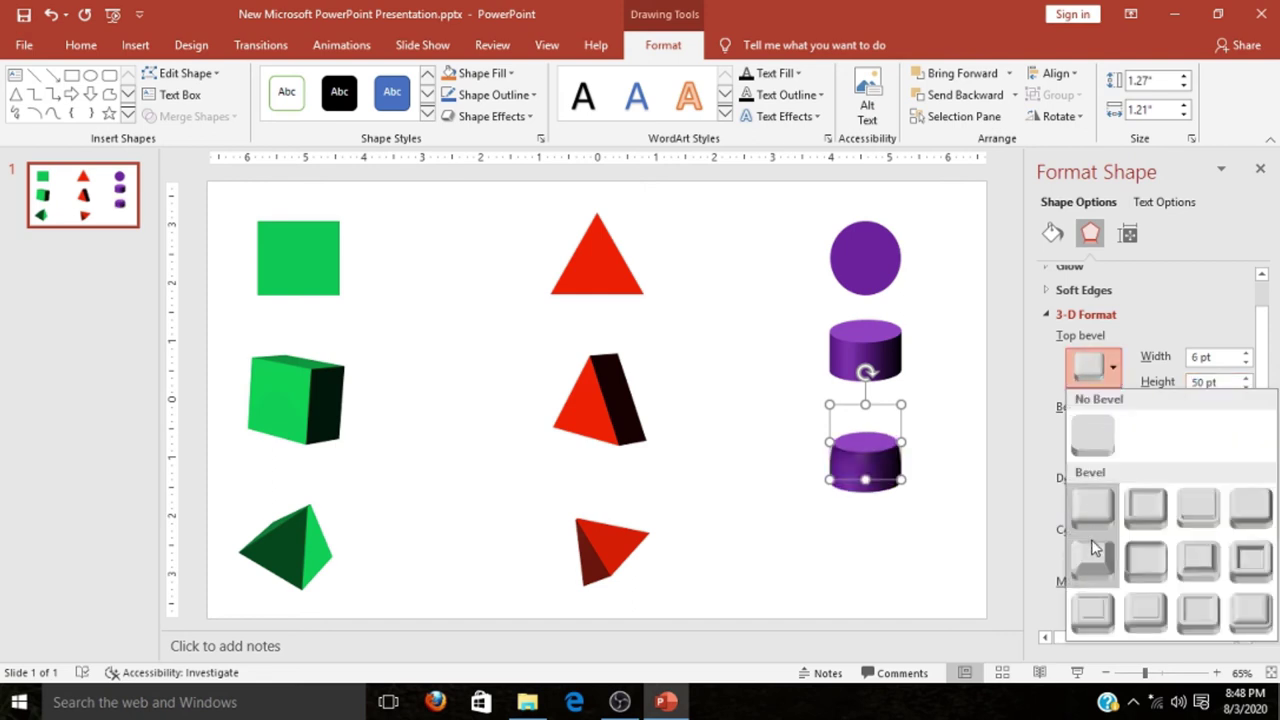
pyautogui.click(1093, 548)
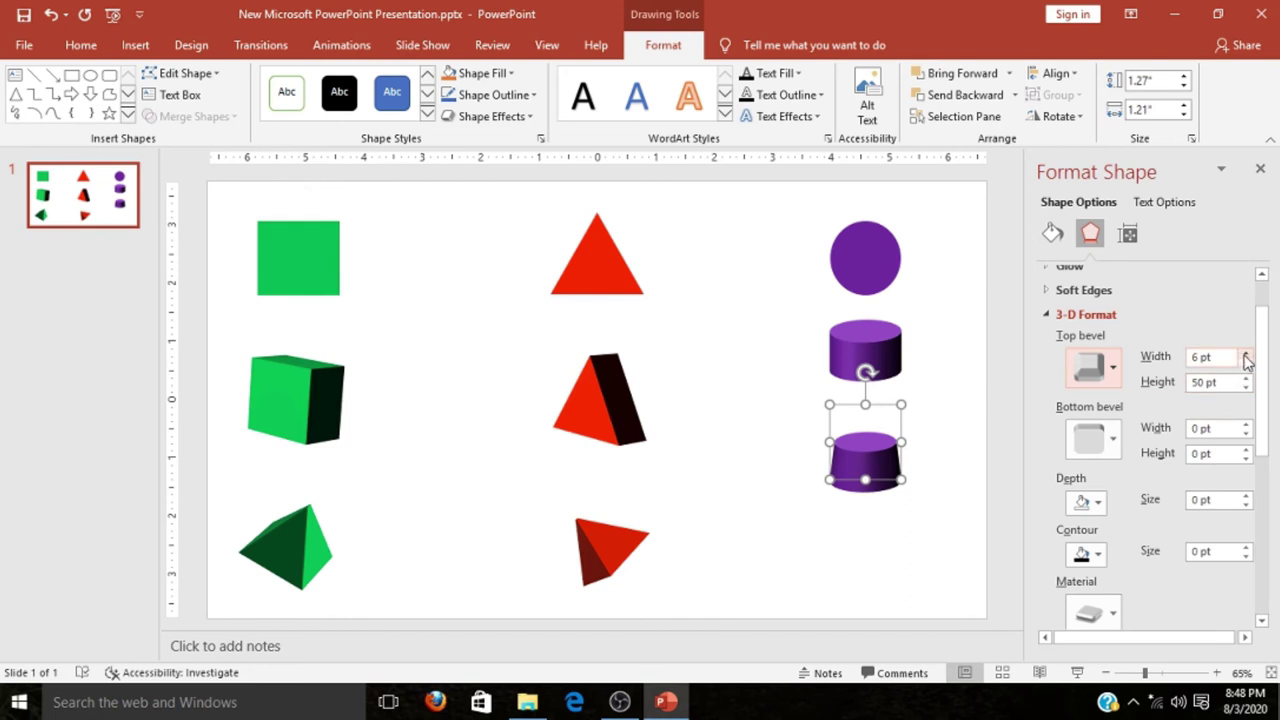
pyautogui.click(1245, 352)
pyautogui.click(1245, 352)
pyautogui.click(1245, 352)
pyautogui.click(1245, 353)
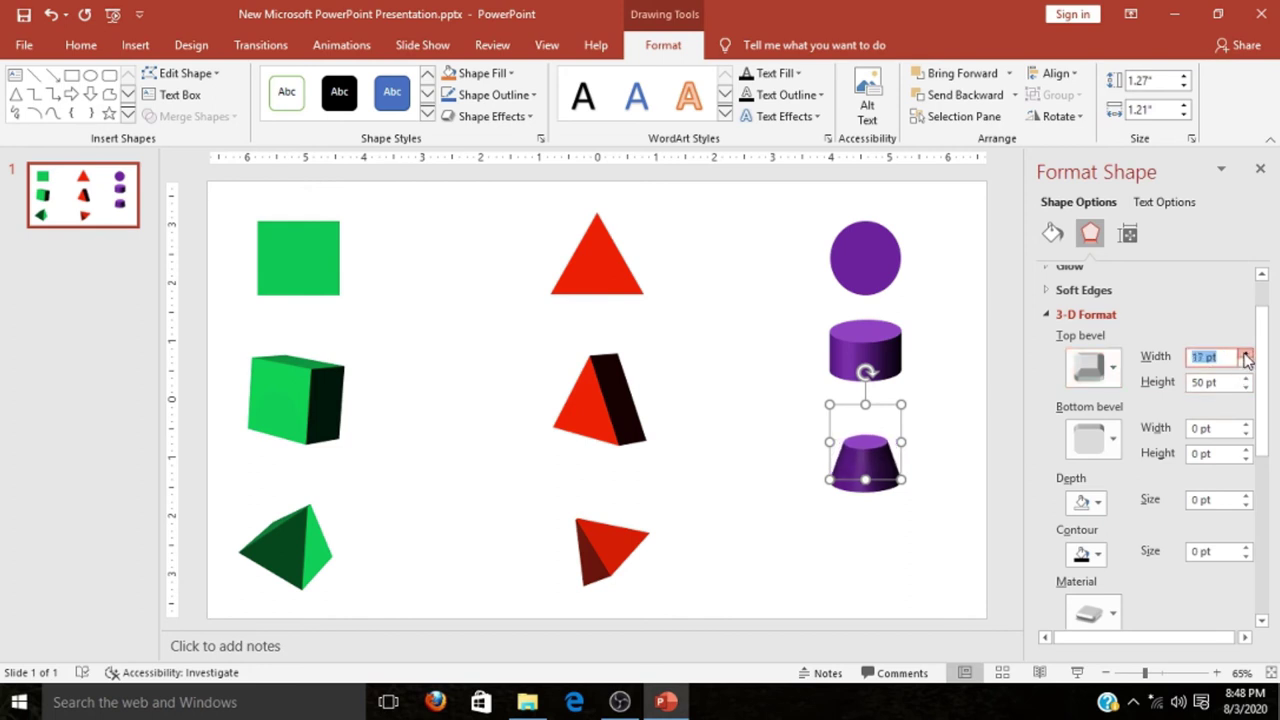
pyautogui.click(1245, 353)
pyautogui.click(1245, 353)
pyautogui.click(1245, 353)
pyautogui.click(1245, 353)
pyautogui.click(1245, 353)
pyautogui.click(1245, 353)
pyautogui.click(1245, 353)
pyautogui.click(1245, 353)
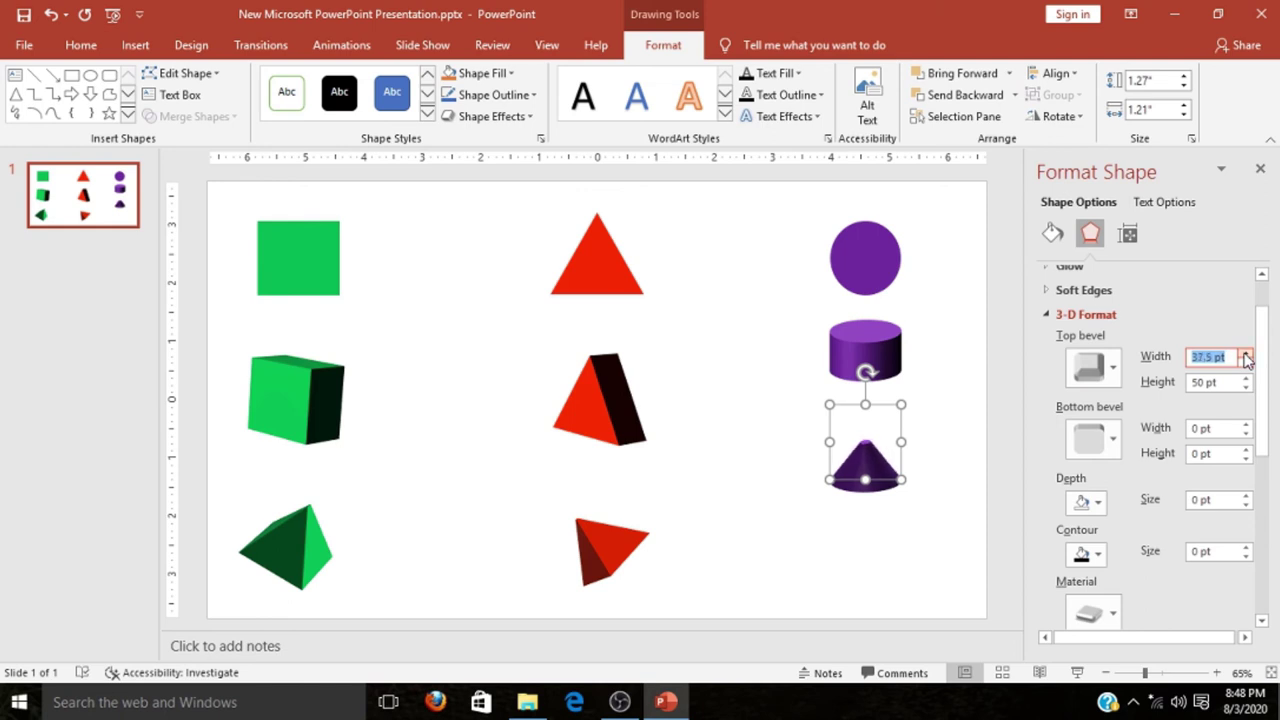
pyautogui.click(1245, 353)
pyautogui.click(1245, 353)
pyautogui.click(1245, 353)
# Step: Set the bevel height to 100 pt, move the cone up, and widen it to 44 pt
pyautogui.press('Tab')
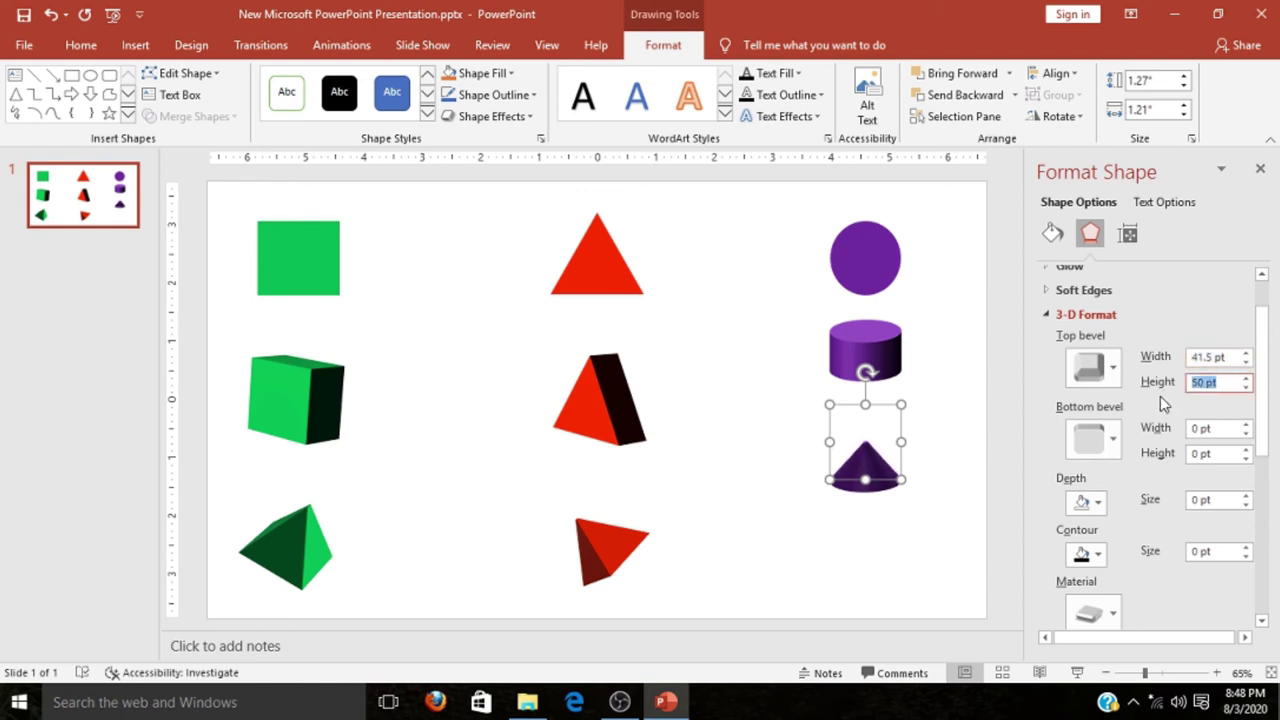
pyautogui.write('100')
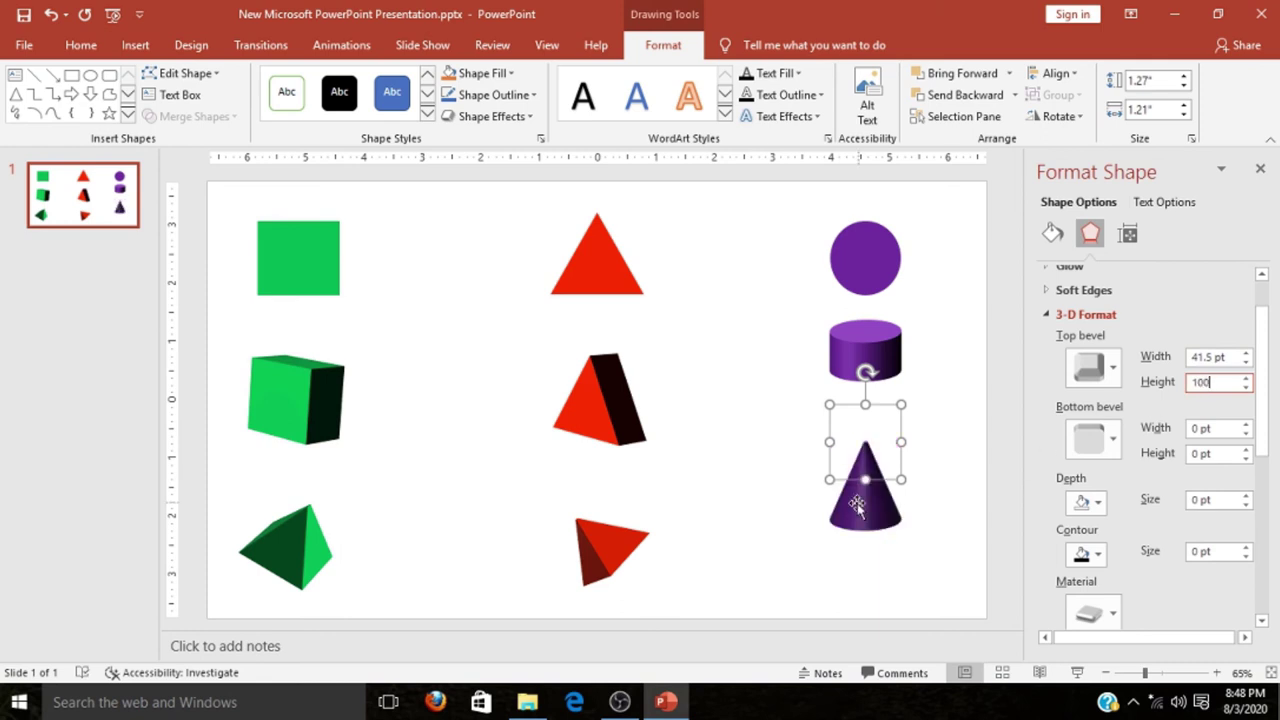
pyautogui.moveTo(856, 508); pyautogui.dragTo(857, 456)
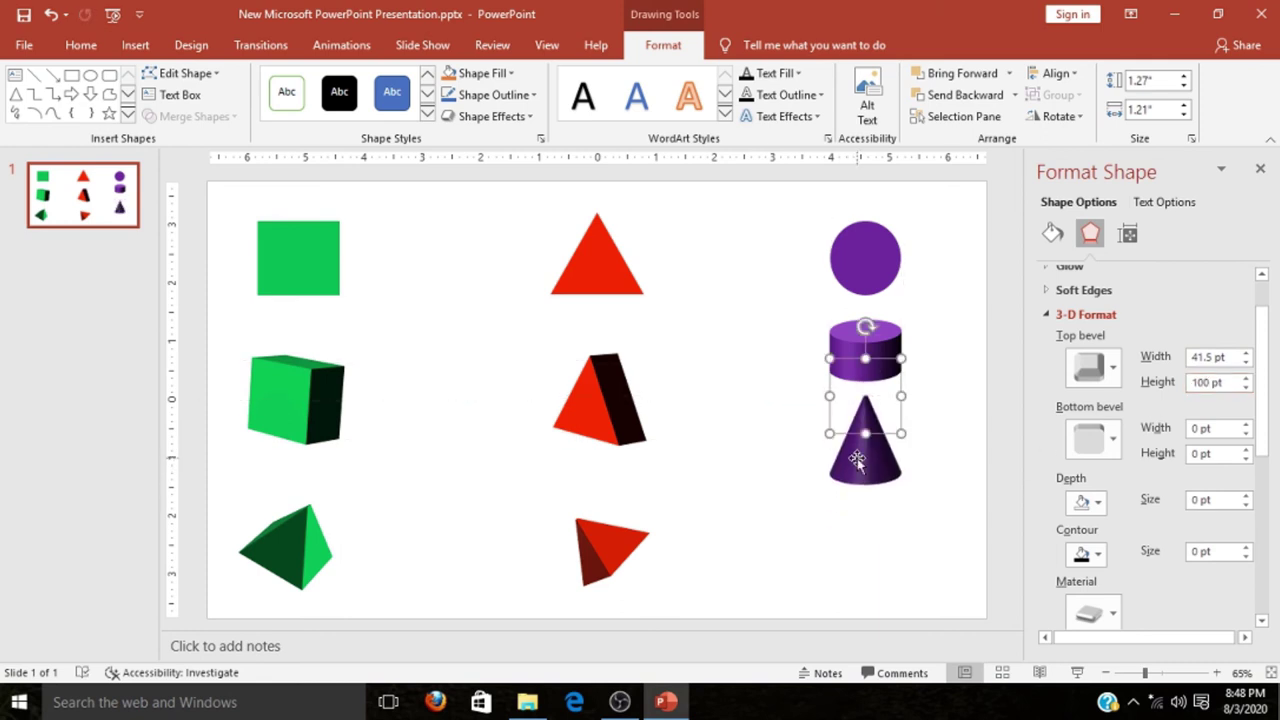
pyautogui.click(1245, 354)
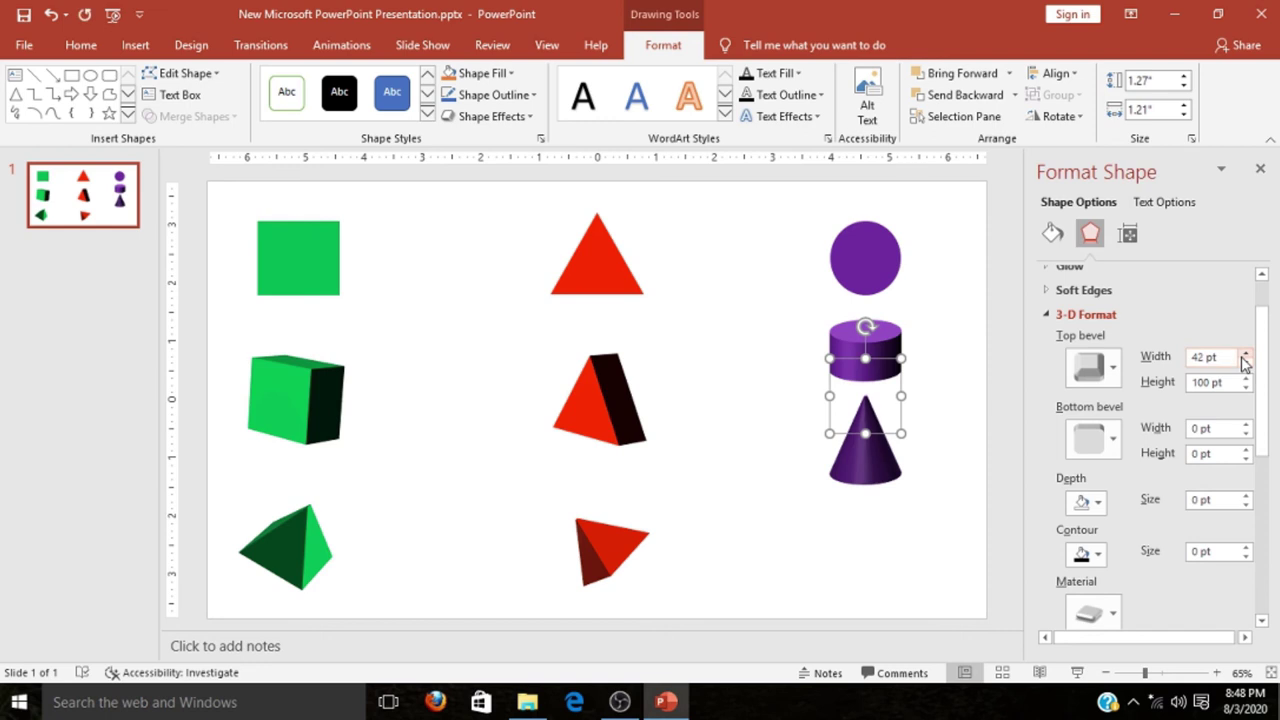
pyautogui.click(1245, 354)
pyautogui.click(1245, 354)
pyautogui.click(1245, 354)
pyautogui.click(1245, 354)
pyautogui.click(947, 544)
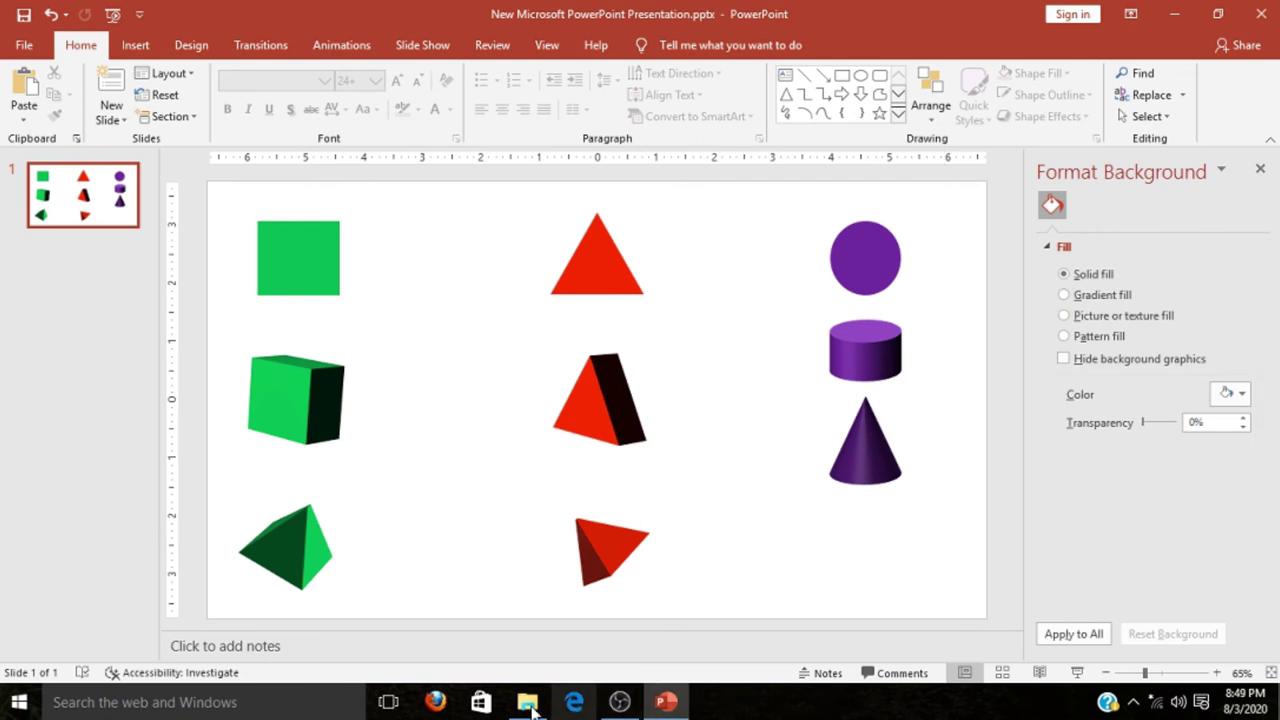
pyautogui.moveTo(522, 708)
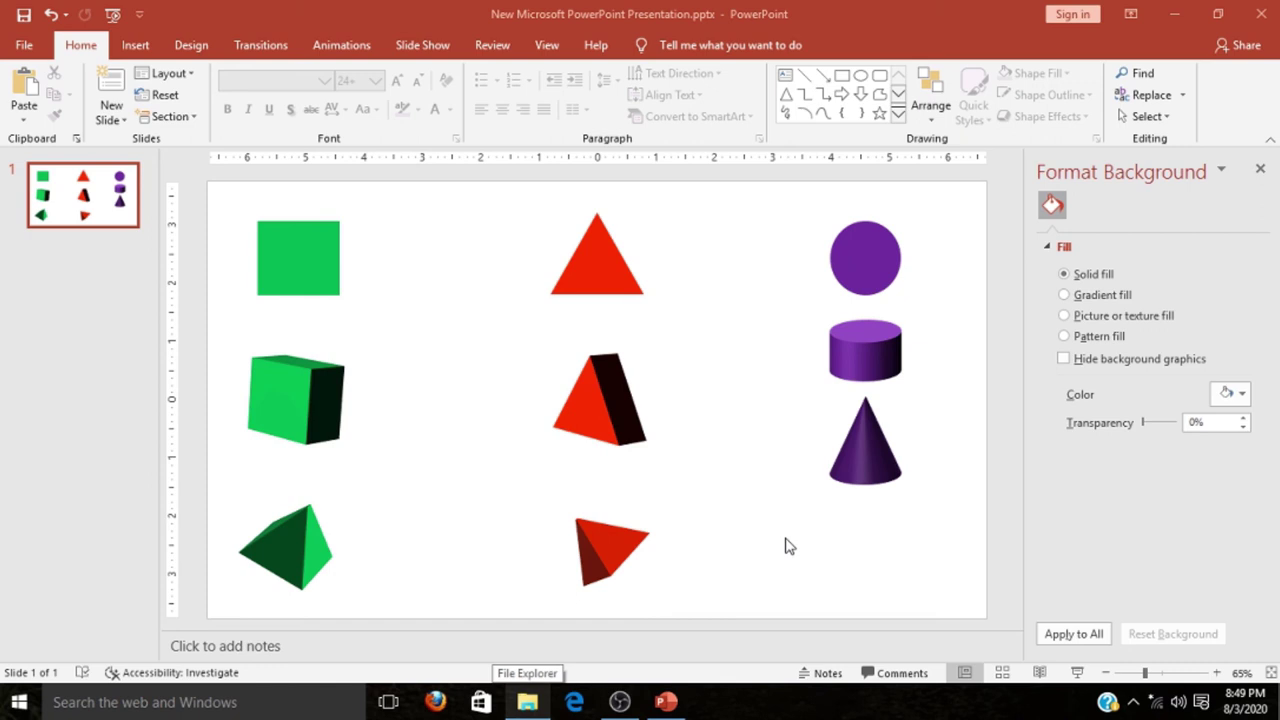
# Step: Duplicate the flat purple circle and place the copy below the cone
pyautogui.click(864, 258)
pyautogui.moveTo(861, 258); pyautogui.dragTo(856, 543)
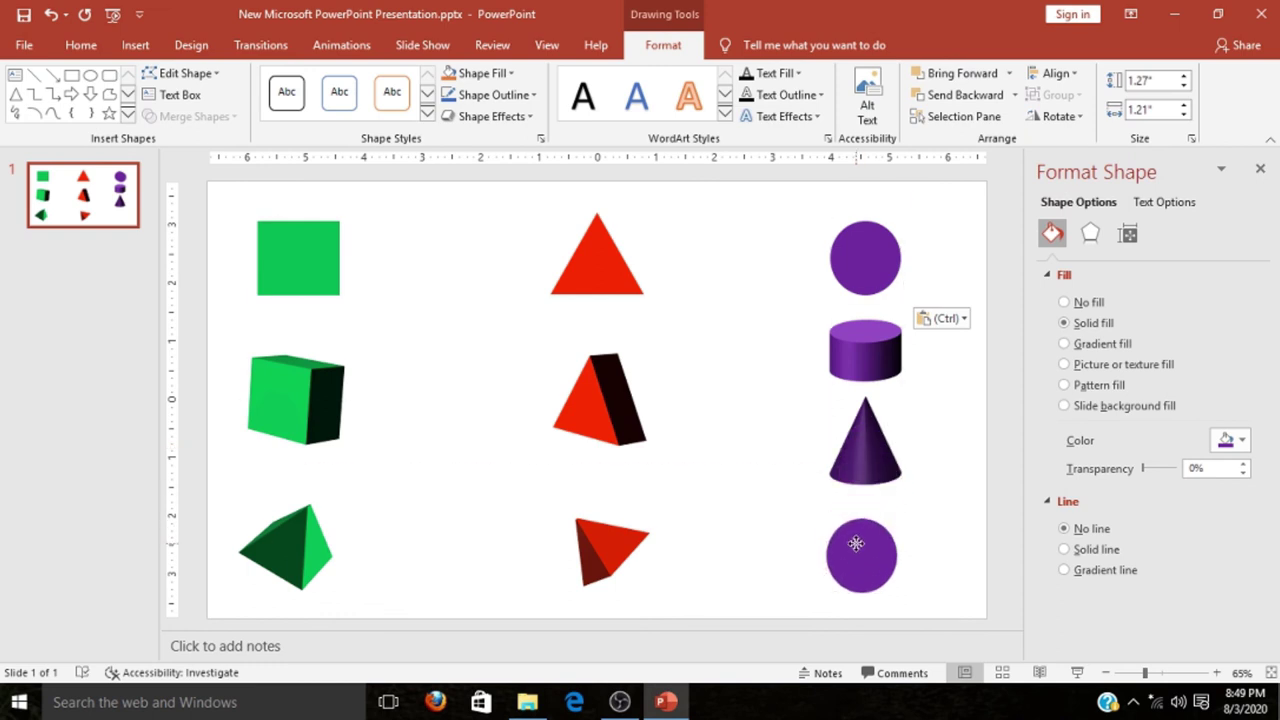
pyautogui.moveTo(856, 546); pyautogui.dragTo(857, 548)
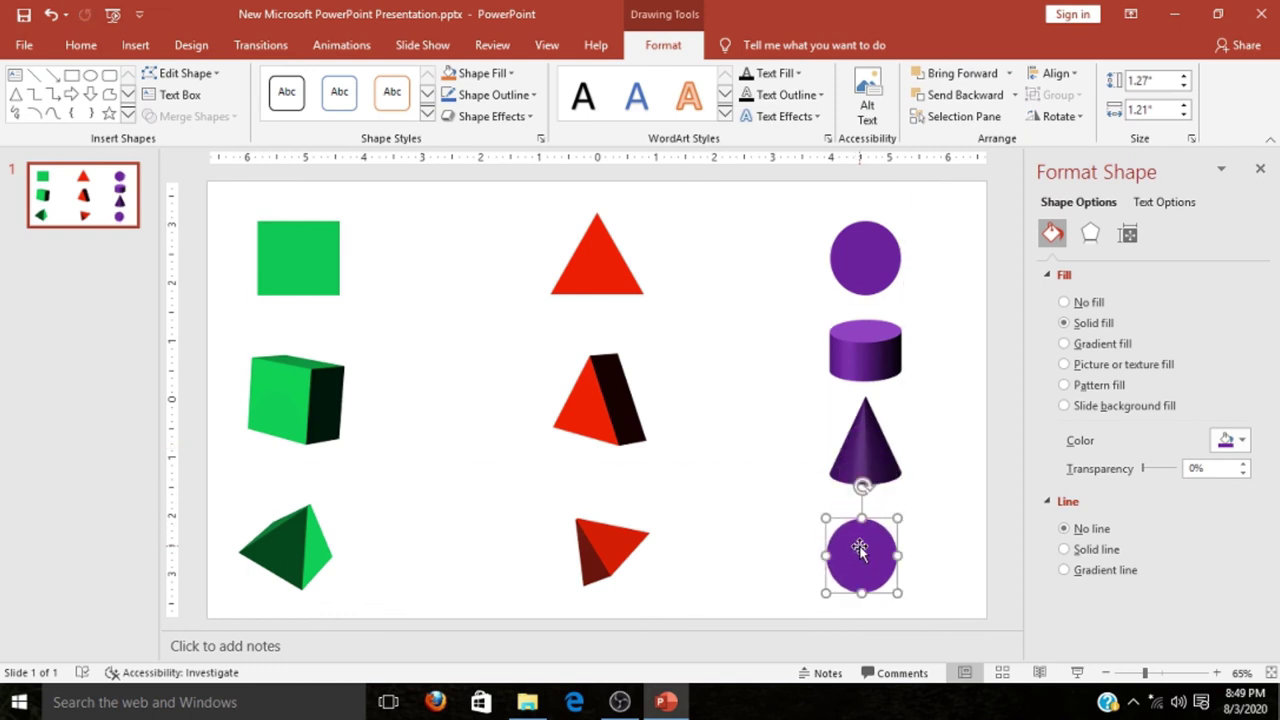
# Step: Give the circle copy Circle top and bottom bevels in 3-D Format
pyautogui.click(1095, 240)
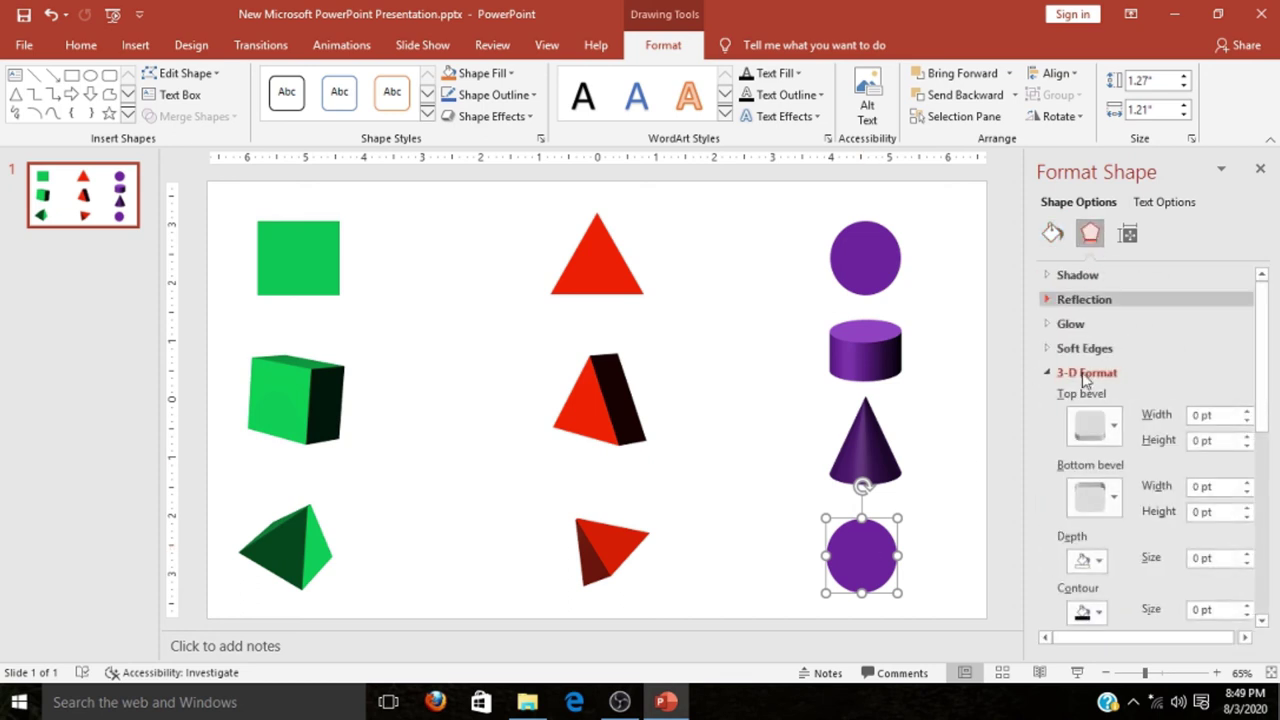
pyautogui.click(1113, 431)
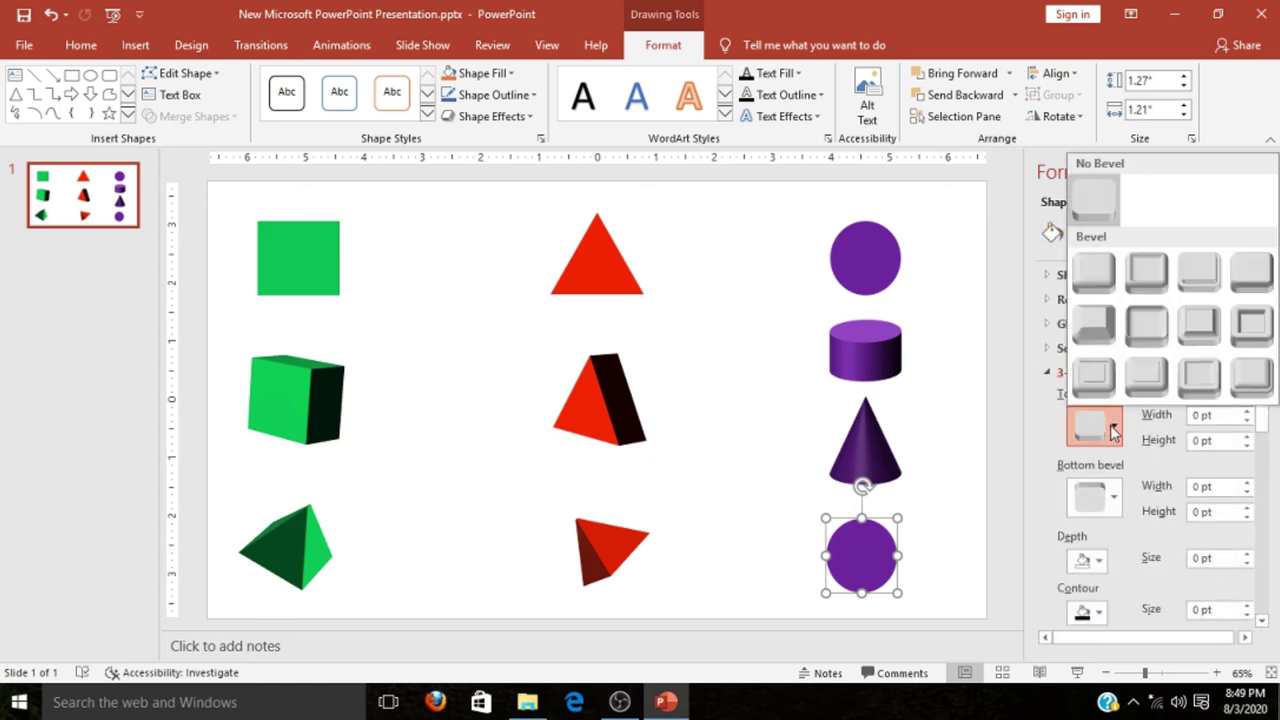
pyautogui.click(1094, 282)
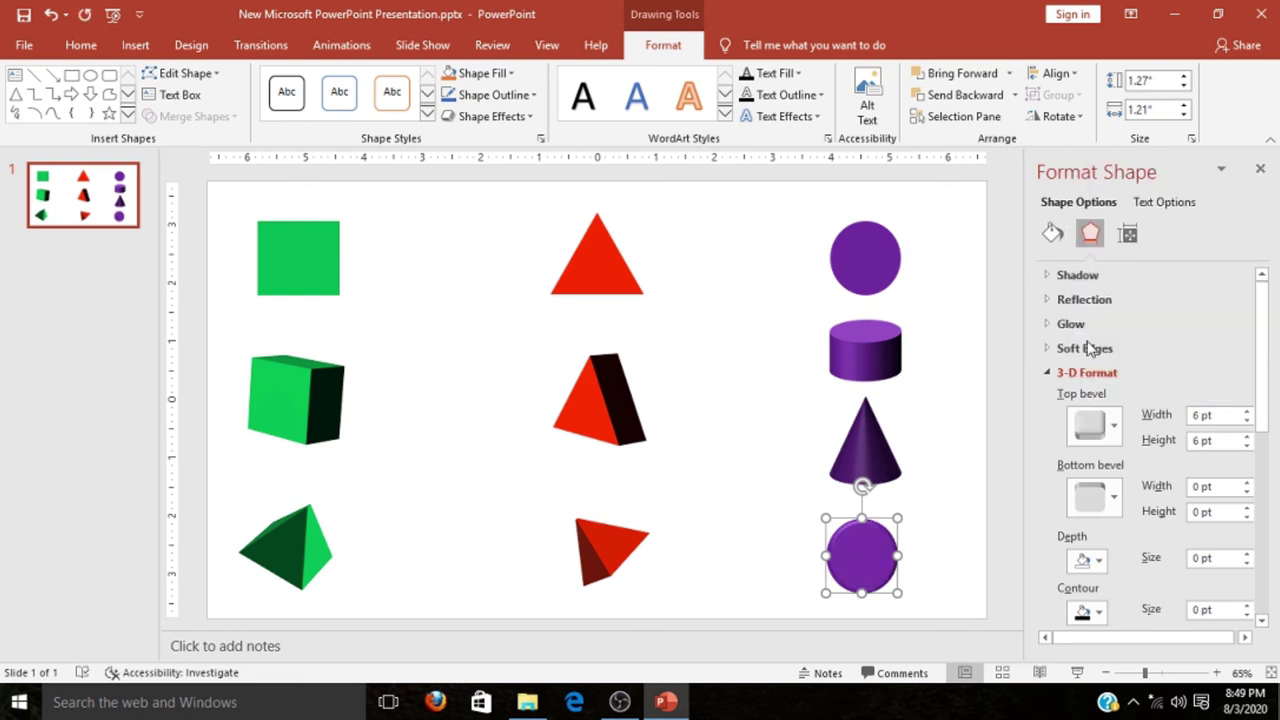
pyautogui.click(1112, 496)
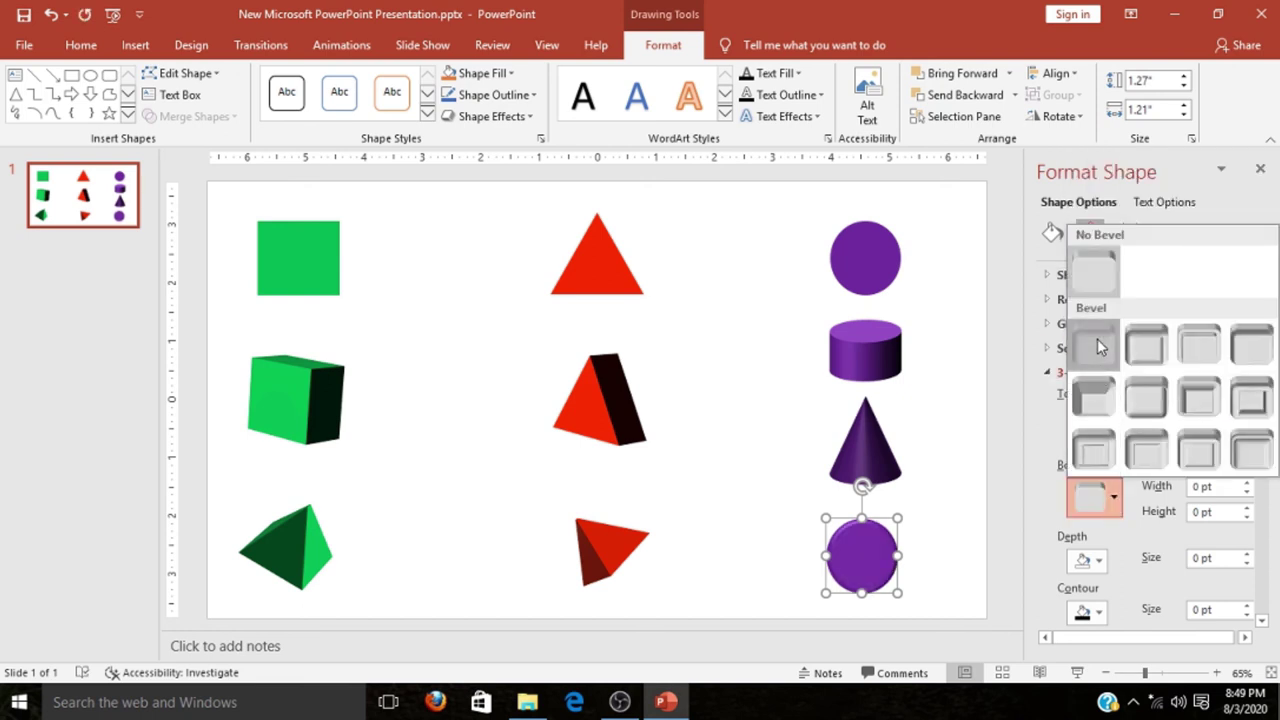
pyautogui.click(1098, 346)
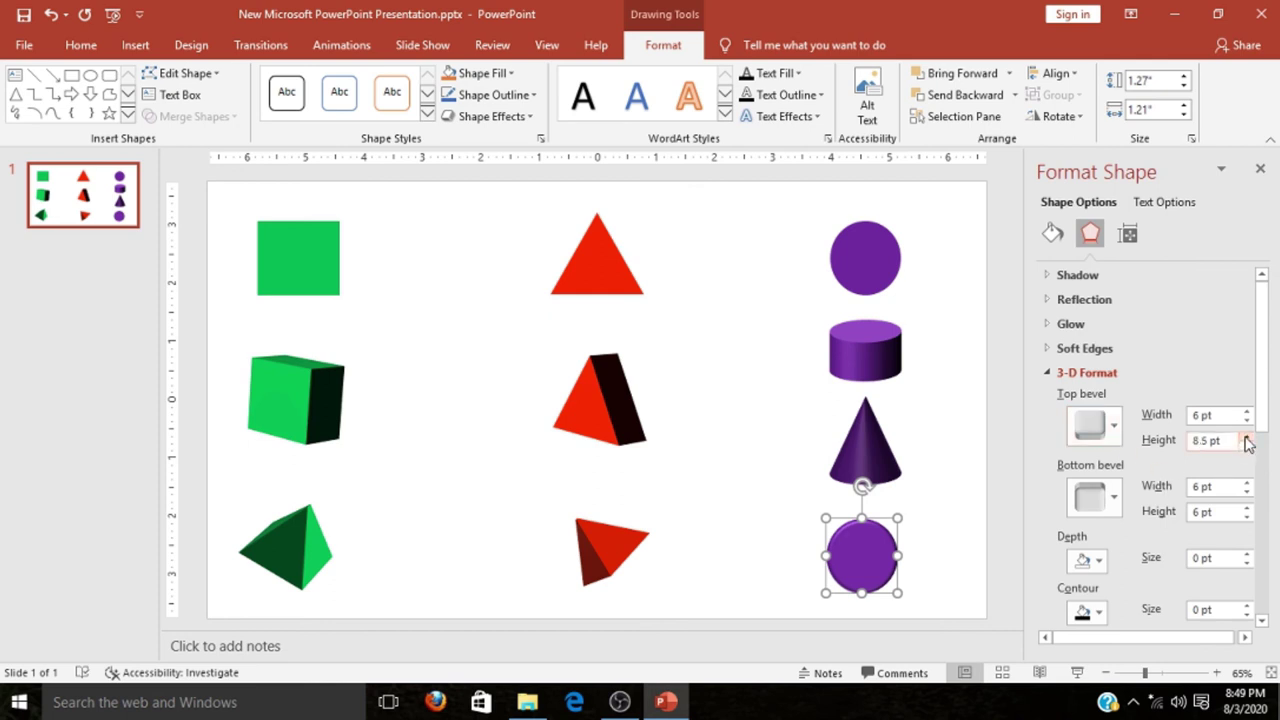
# Step: Apply a Parallel 3-D rotation preset to the circle copy
pyautogui.scroll(-3, 1264, 497)
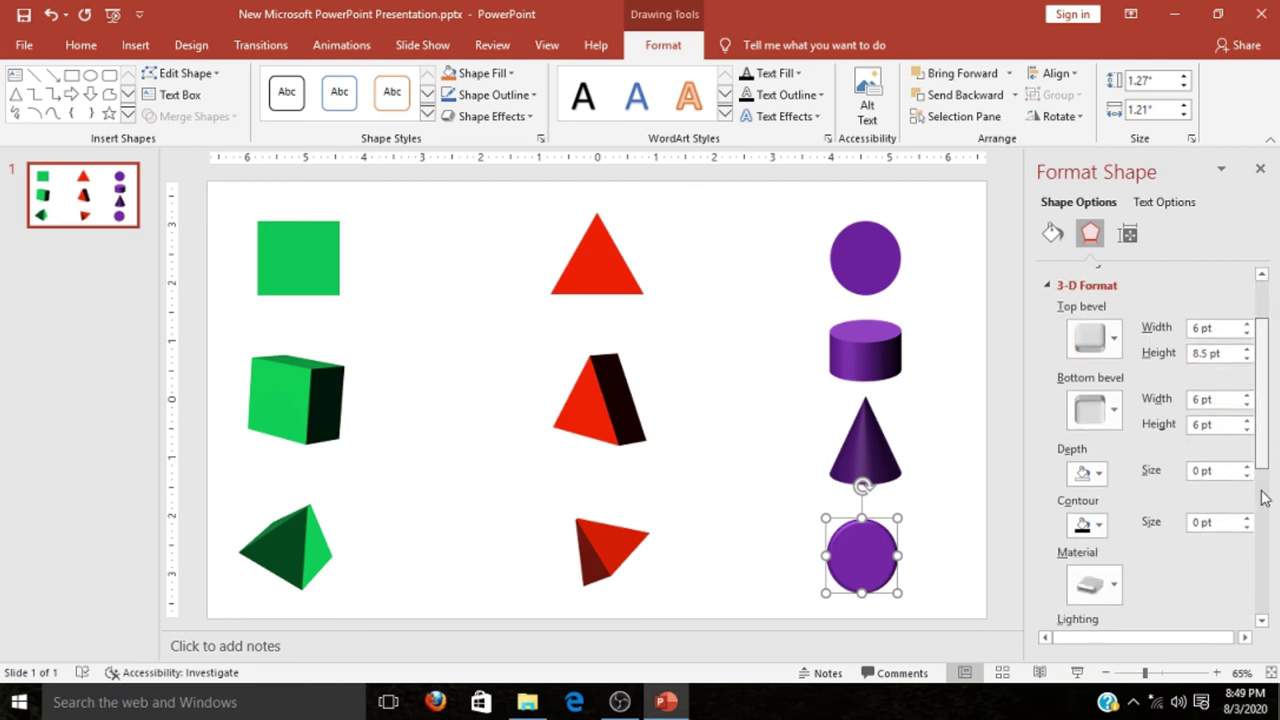
pyautogui.scroll(-10, 1264, 497)
pyautogui.scroll(-1, 1240, 416)
pyautogui.click(1228, 424)
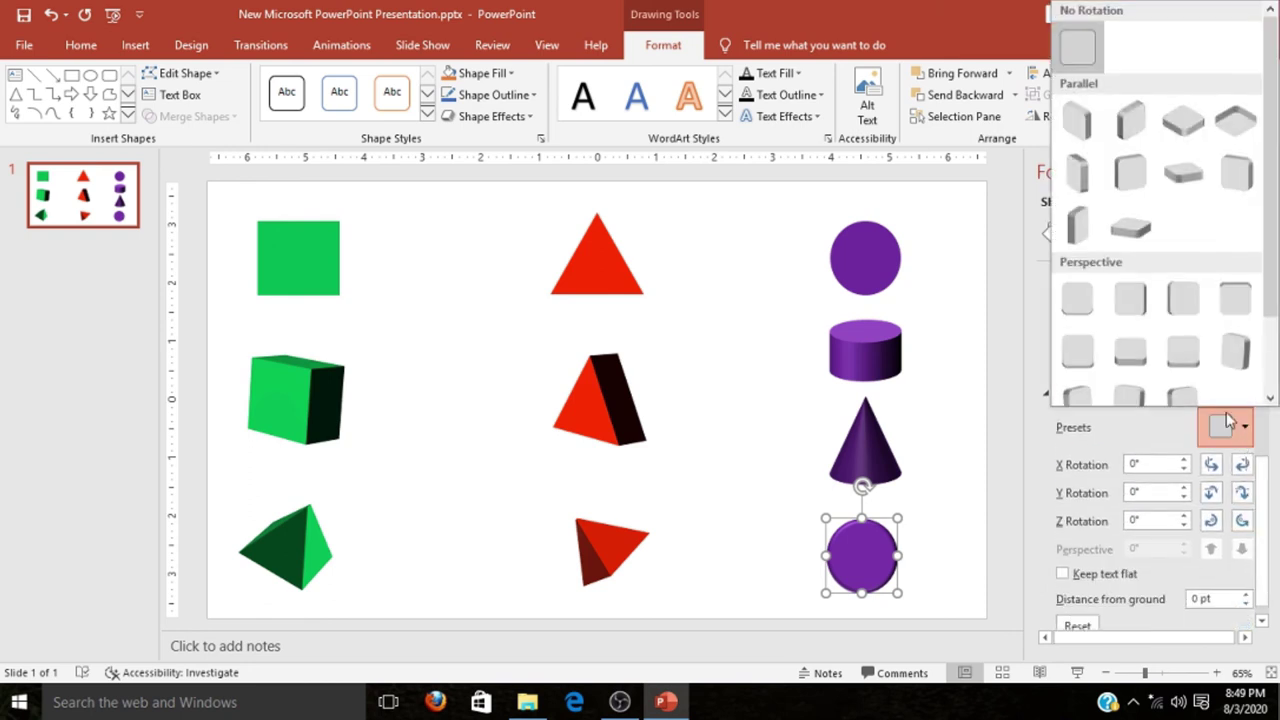
pyautogui.click(1136, 230)
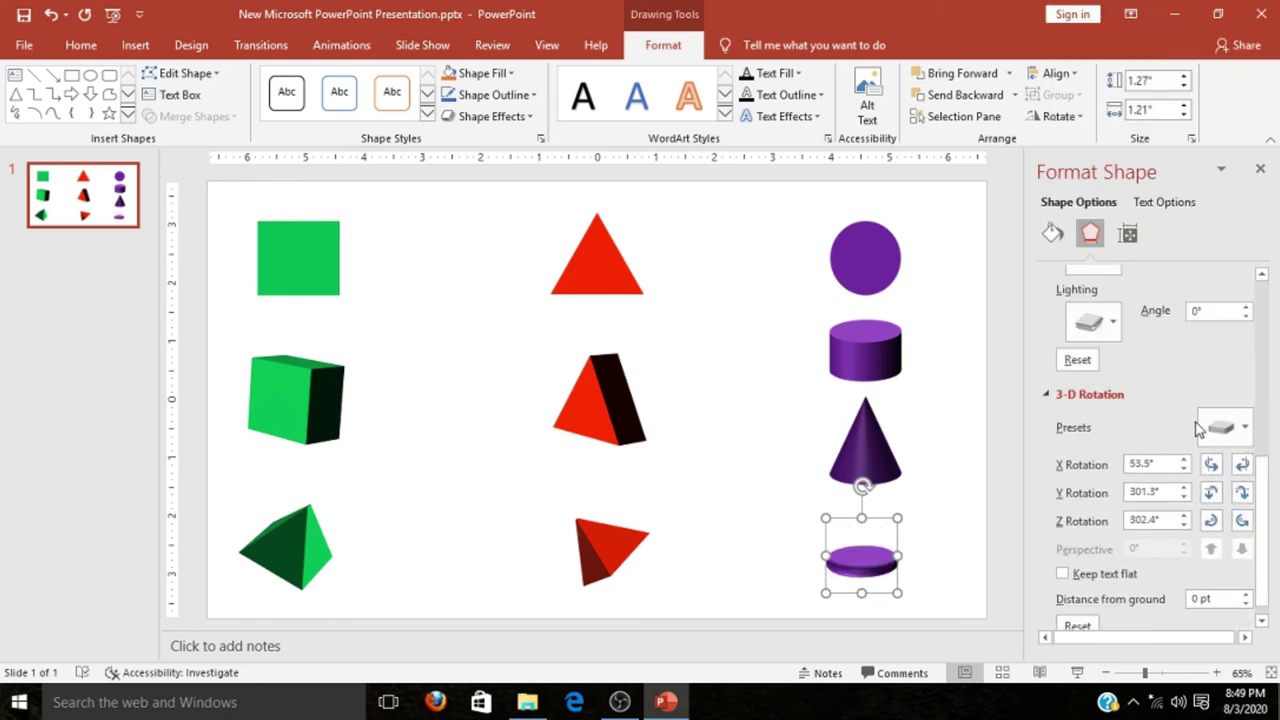
# Step: Set the top bevel height to 50 pt and move the dome just below the cone
pyautogui.moveTo(1264, 483); pyautogui.dragTo(1268, 345)
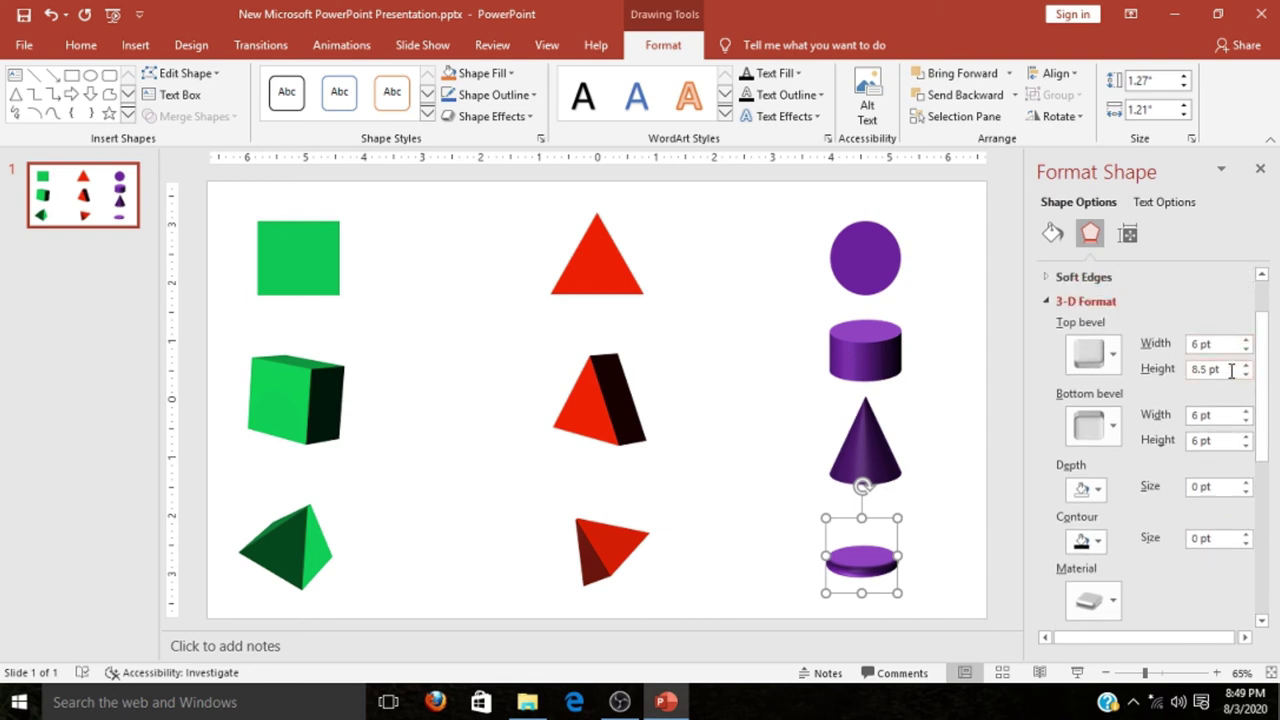
pyautogui.tripleClick(1230, 370)
pyautogui.write('5')
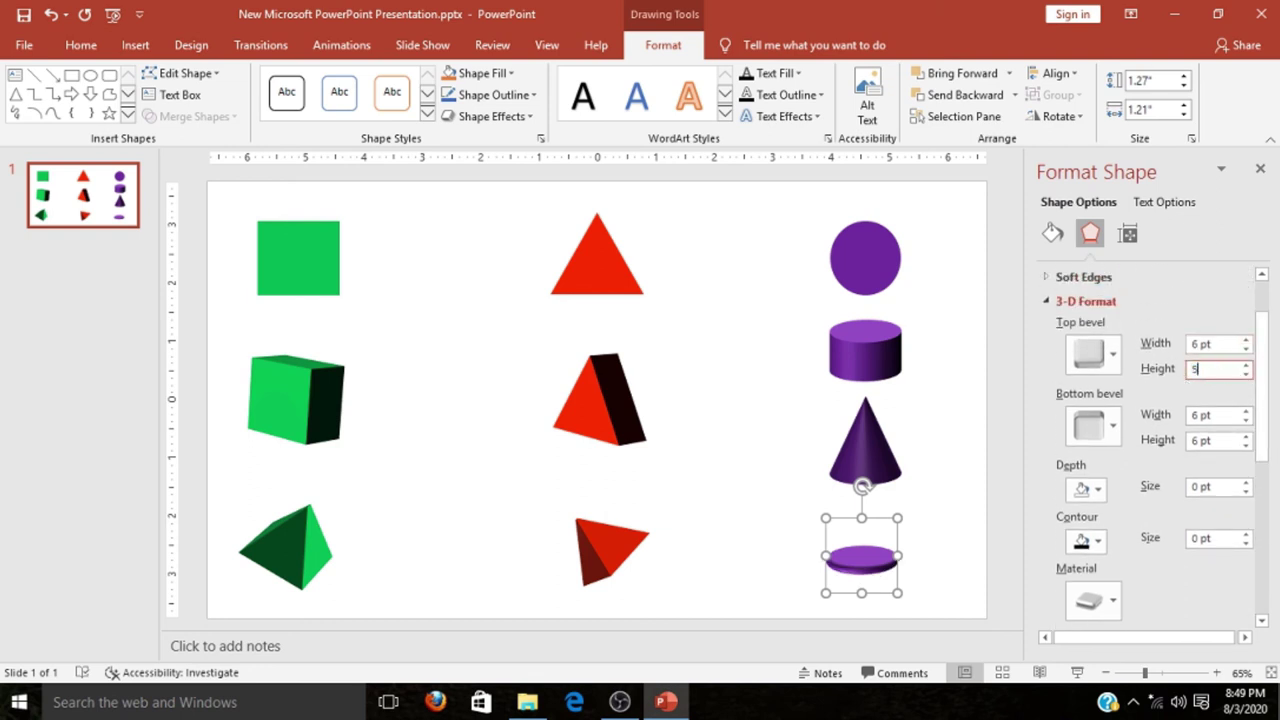
pyautogui.write('0')
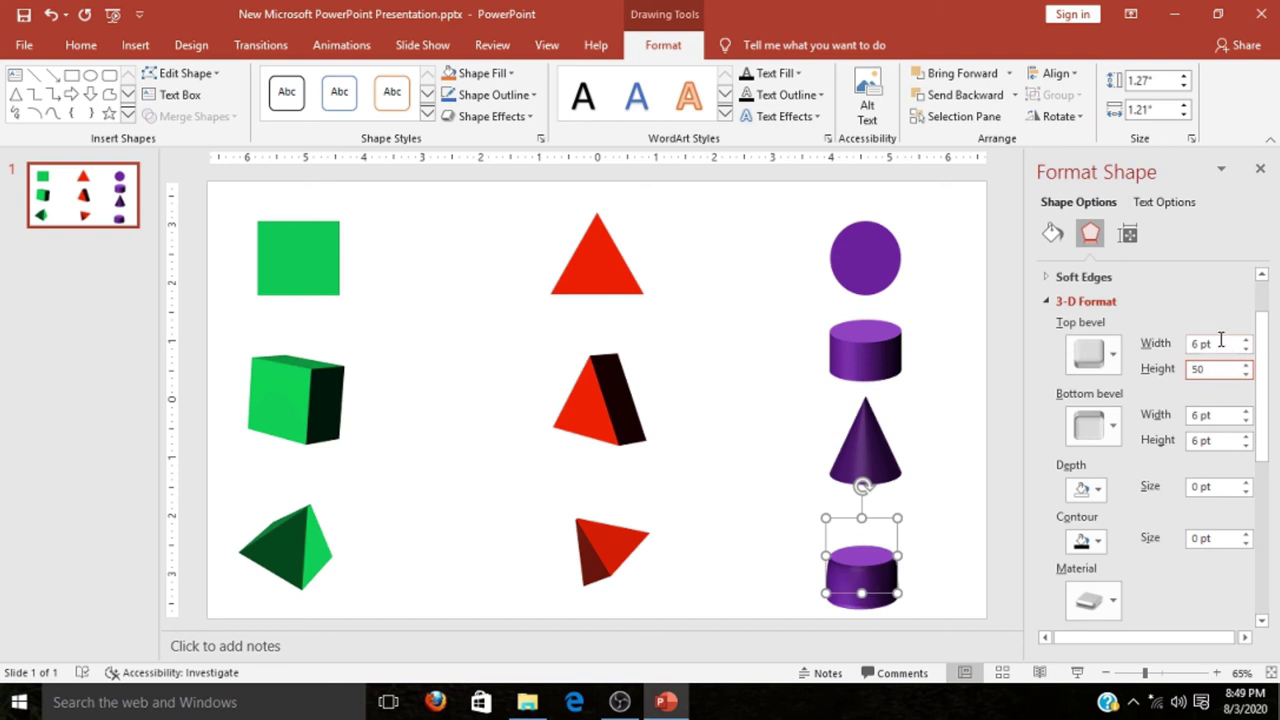
pyautogui.moveTo(1221, 343); pyautogui.dragTo(1174, 347)
pyautogui.write('50')
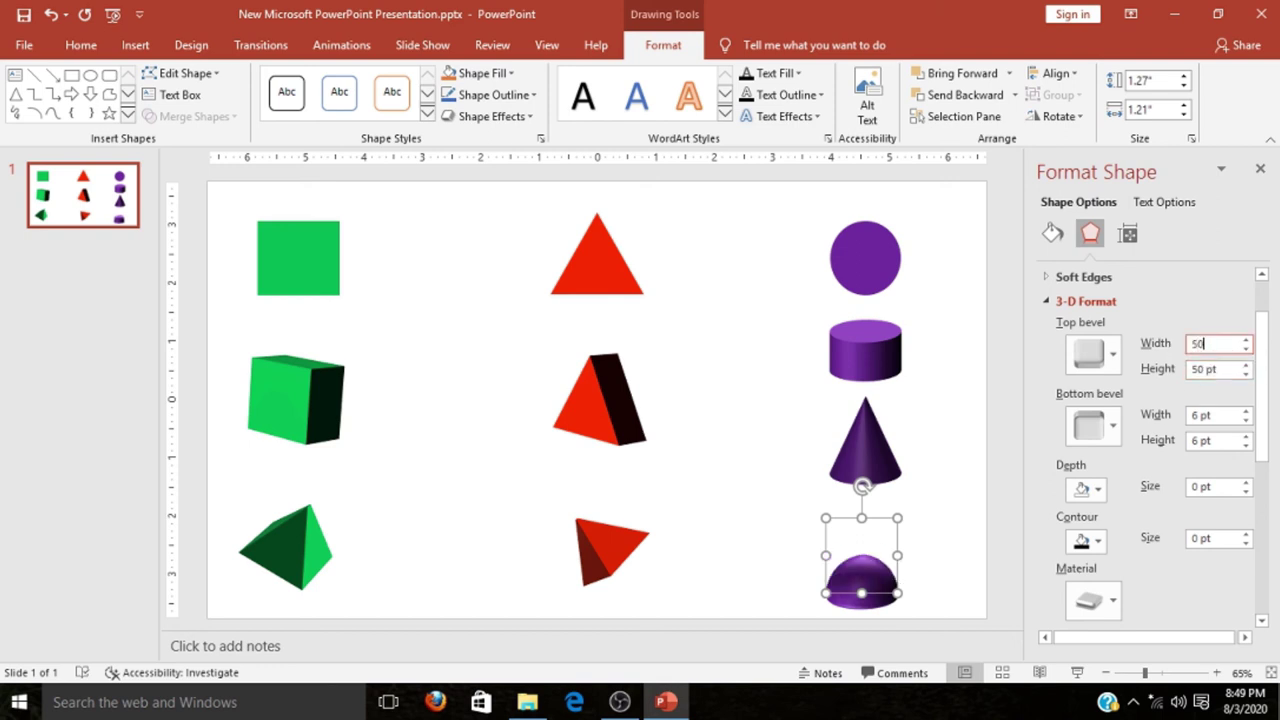
pyautogui.moveTo(878, 570); pyautogui.dragTo(882, 522)
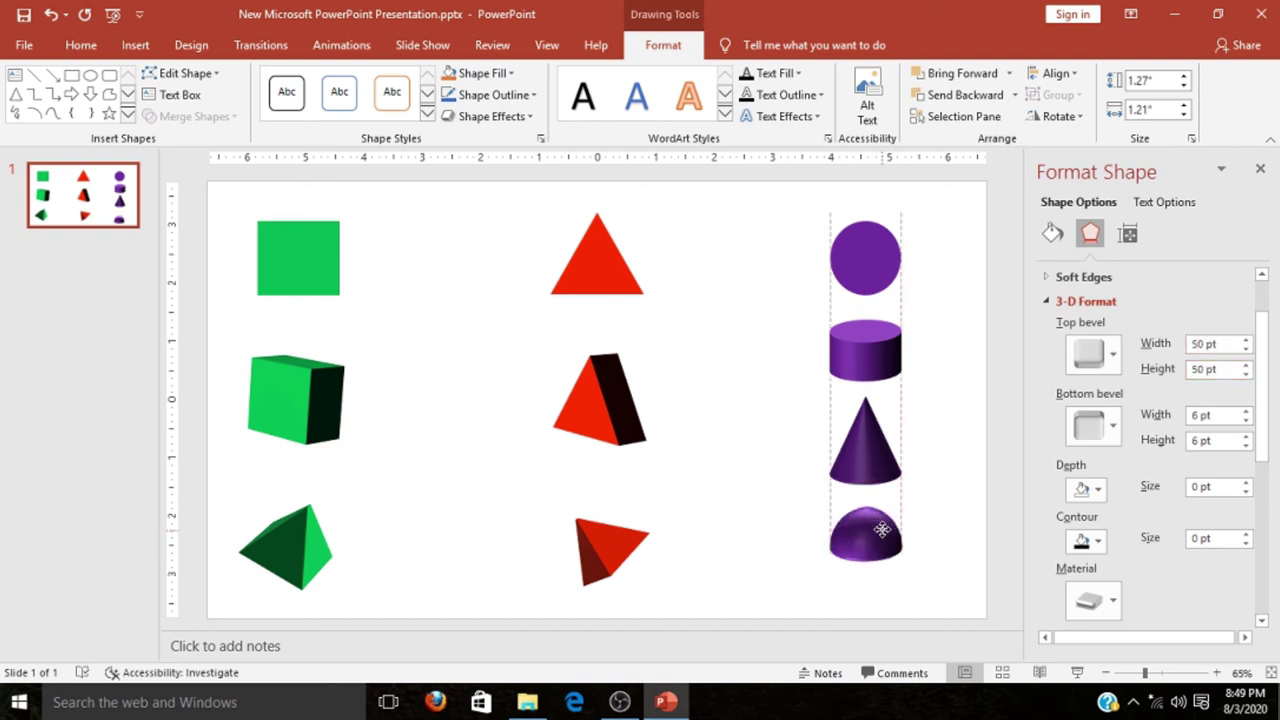
# Step: Set the bottom bevel width and height to 50 pt, then nudge the sphere slightly up
pyautogui.click(1216, 418)
pyautogui.tripleClick(1216, 418)
pyautogui.write('50')
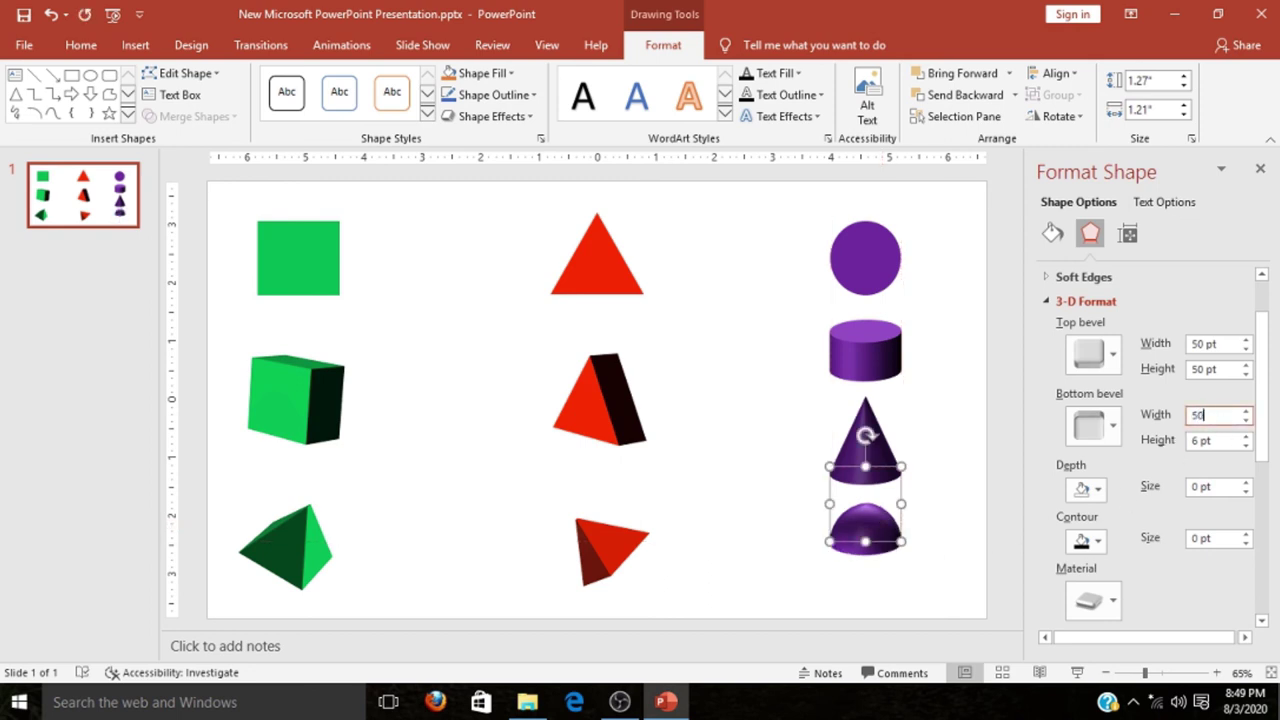
pyautogui.tripleClick(1195, 441)
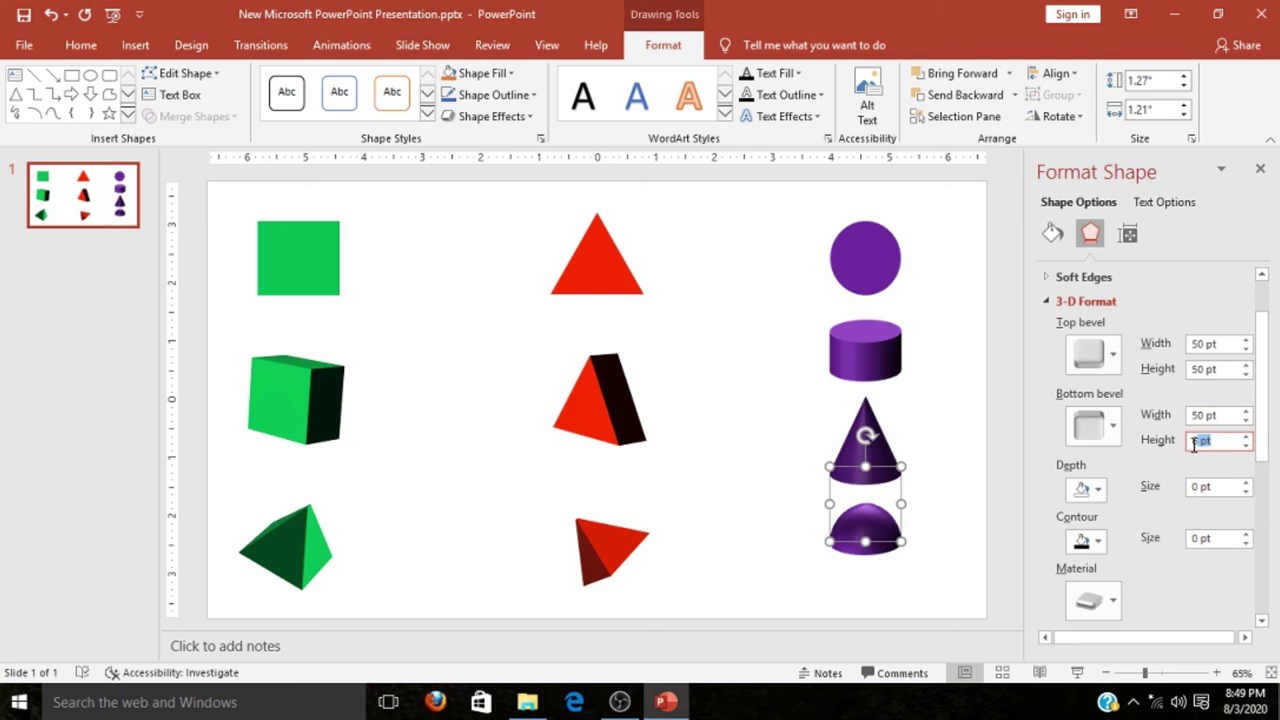
pyautogui.write('50')
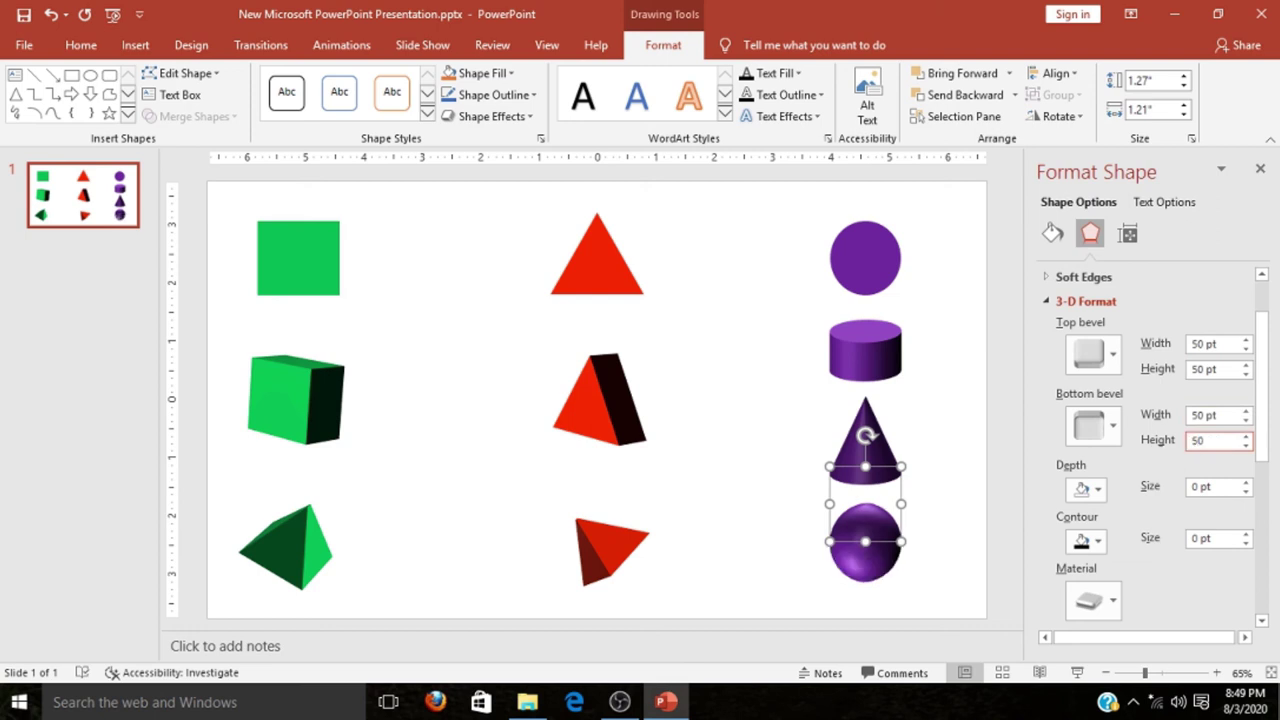
pyautogui.moveTo(869, 562); pyautogui.dragTo(877, 550)
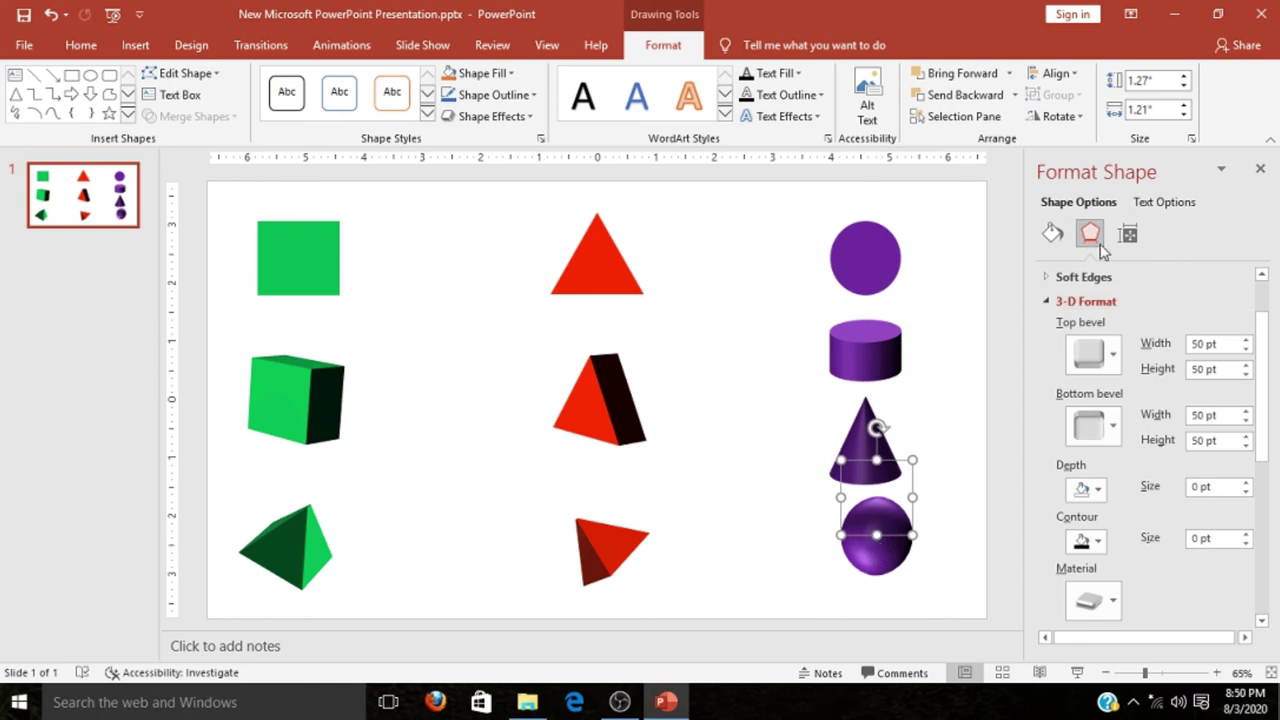
pyautogui.scroll(-5, 1255, 400)
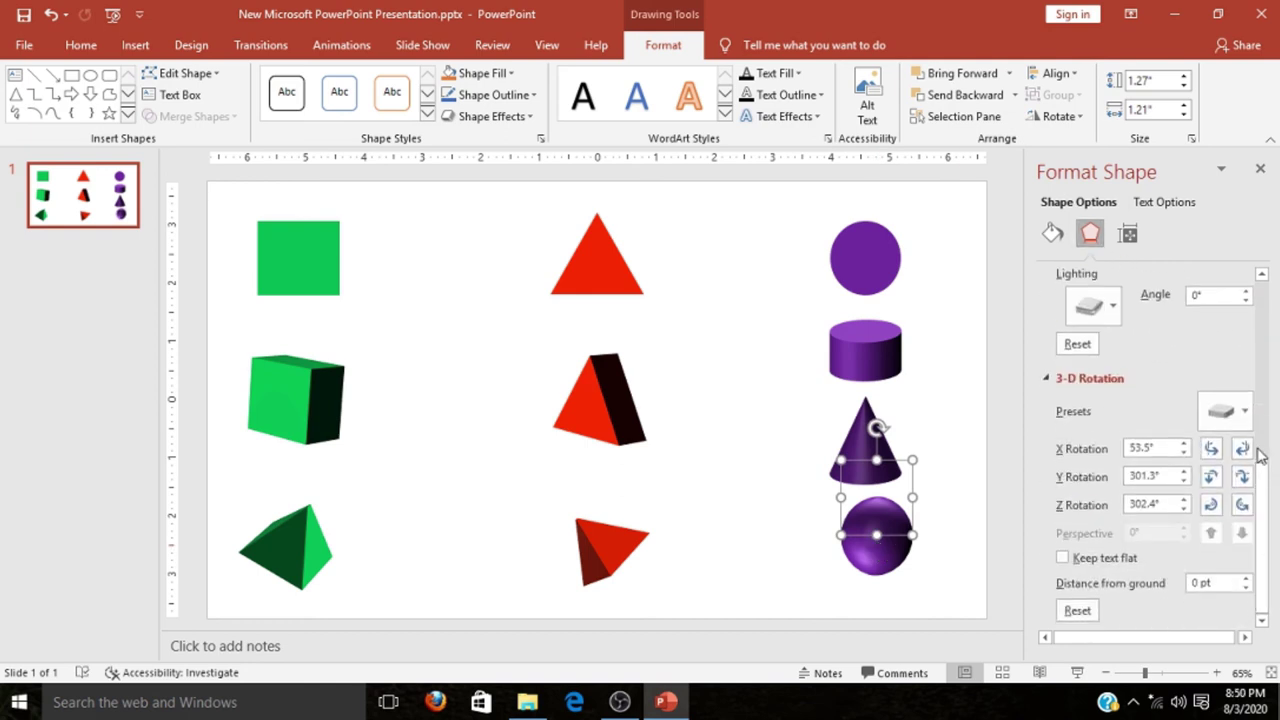
# Step: Give the sphere a Perspective 3-D rotation preset and position it beneath the cone
pyautogui.click(1243, 416)
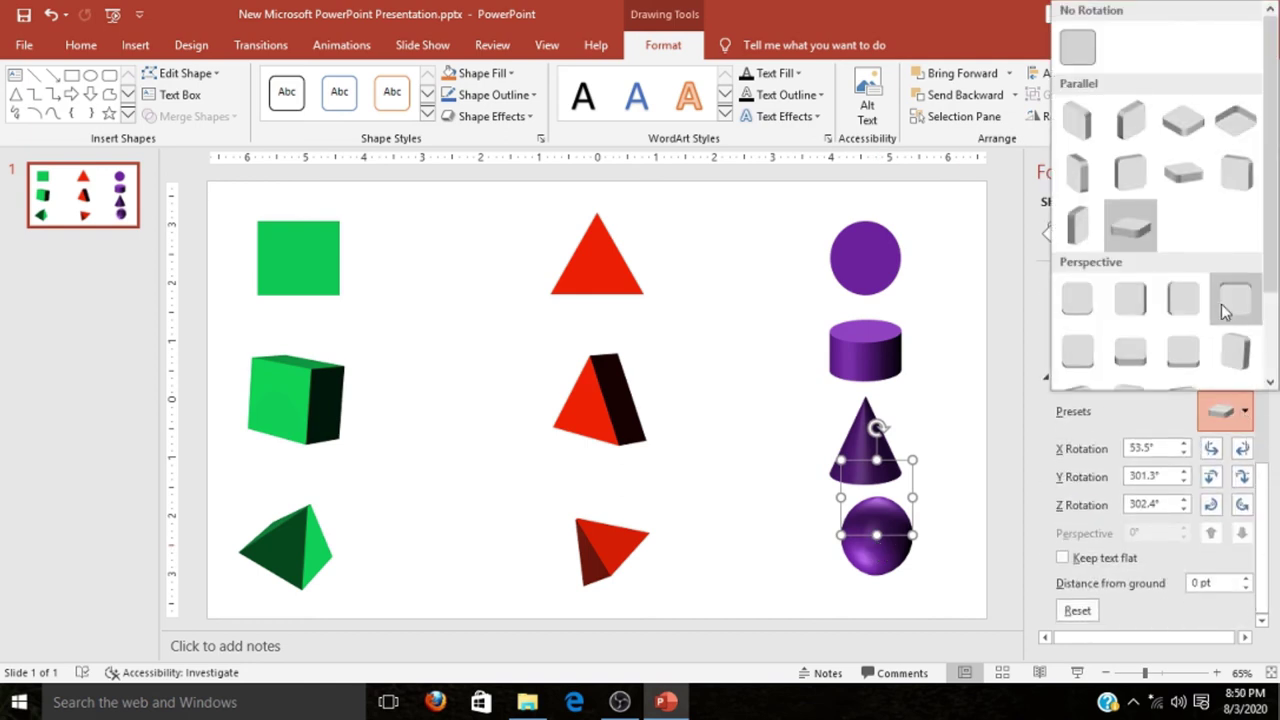
pyautogui.click(1233, 350)
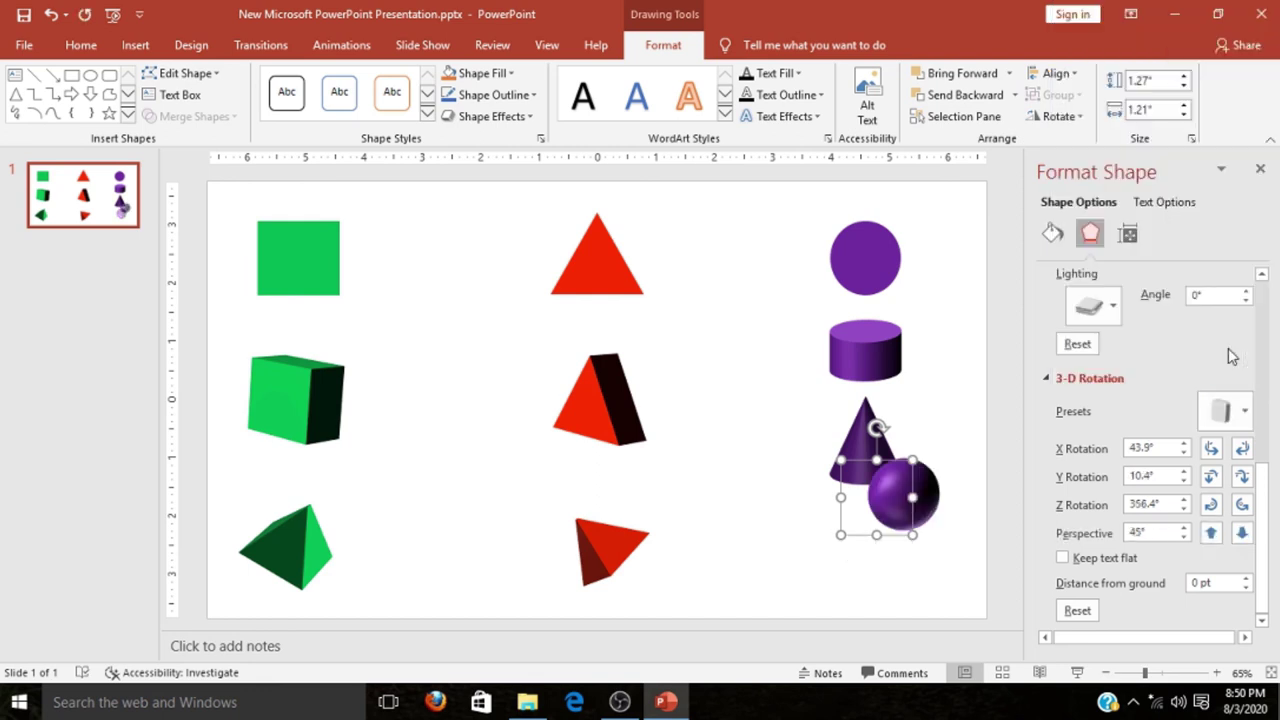
pyautogui.moveTo(920, 487); pyautogui.dragTo(892, 551)
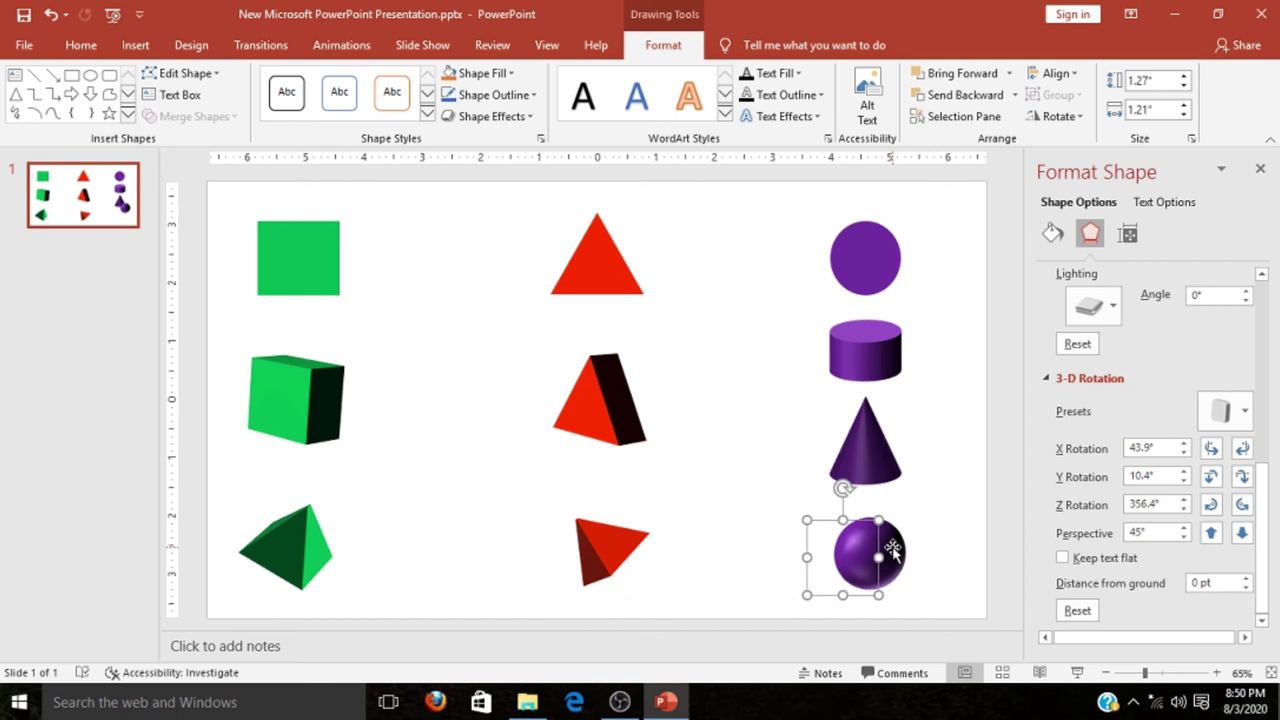
pyautogui.click(978, 543)
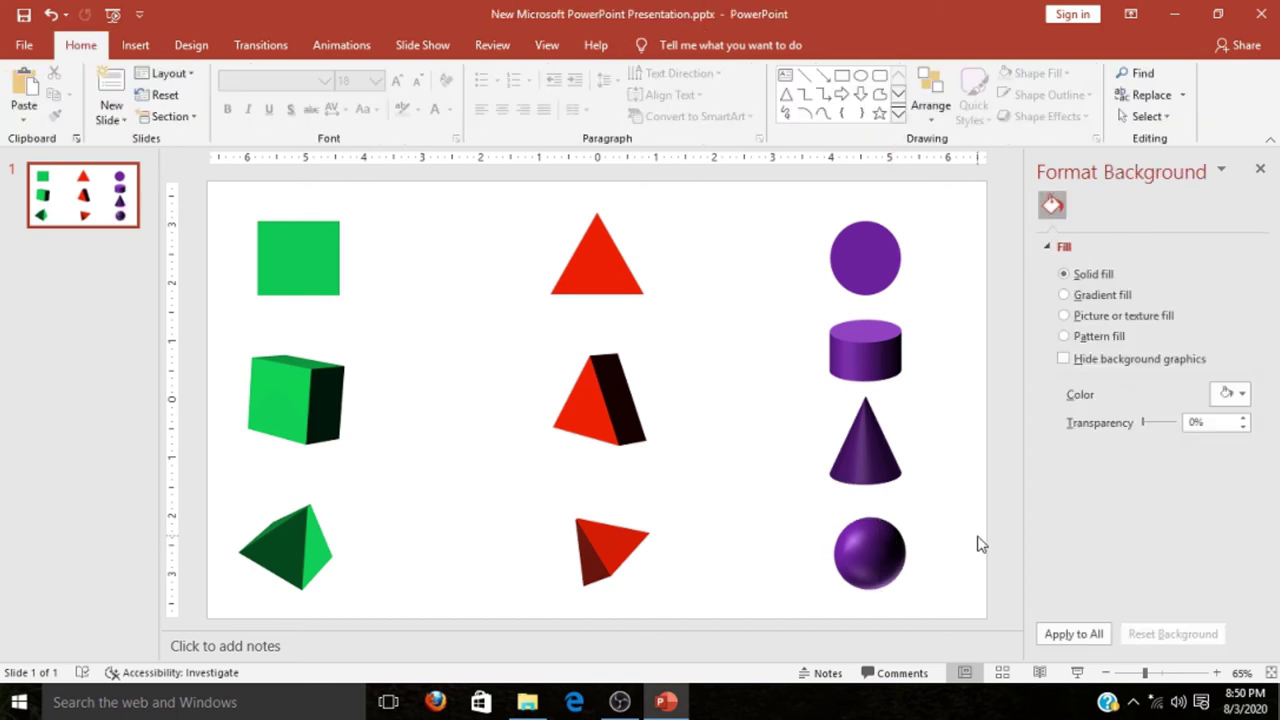